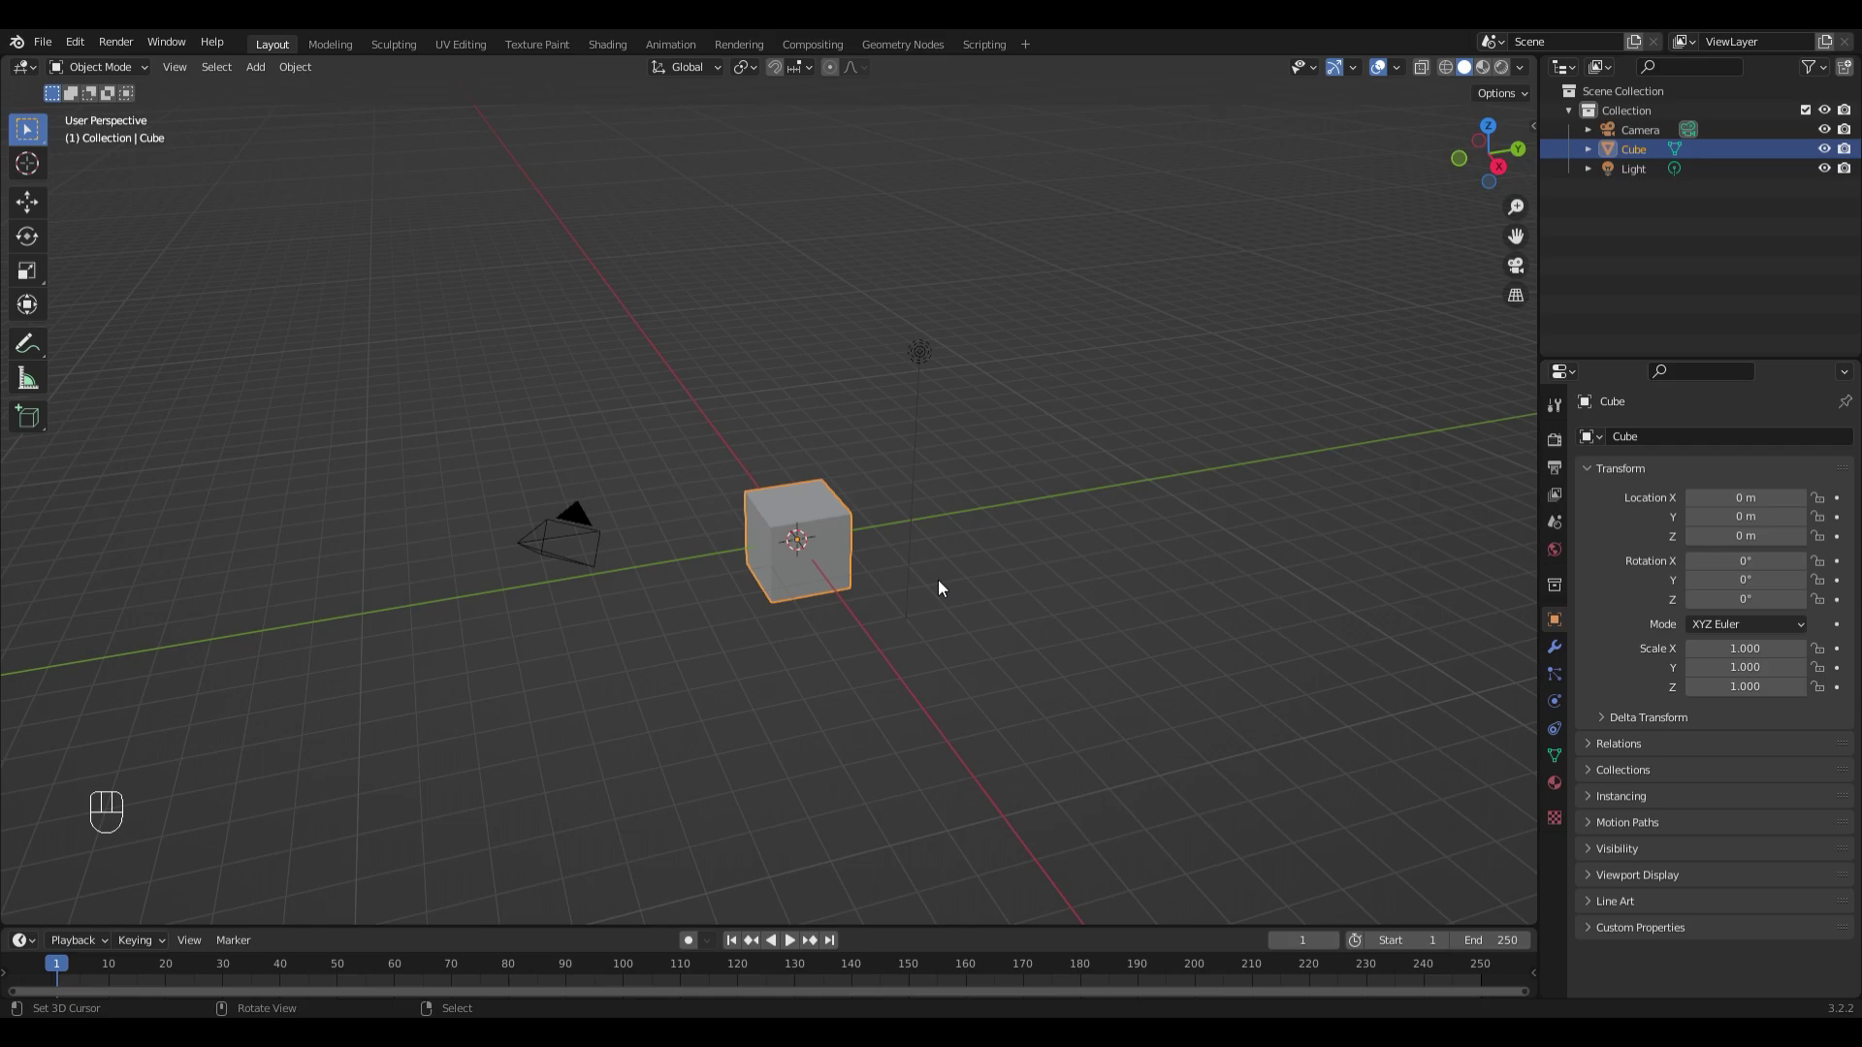
Step: Clear the default scene and add a 12-vertex circle mesh
key("a")
key("Delete")
scroll(938, 580, "up", 2)
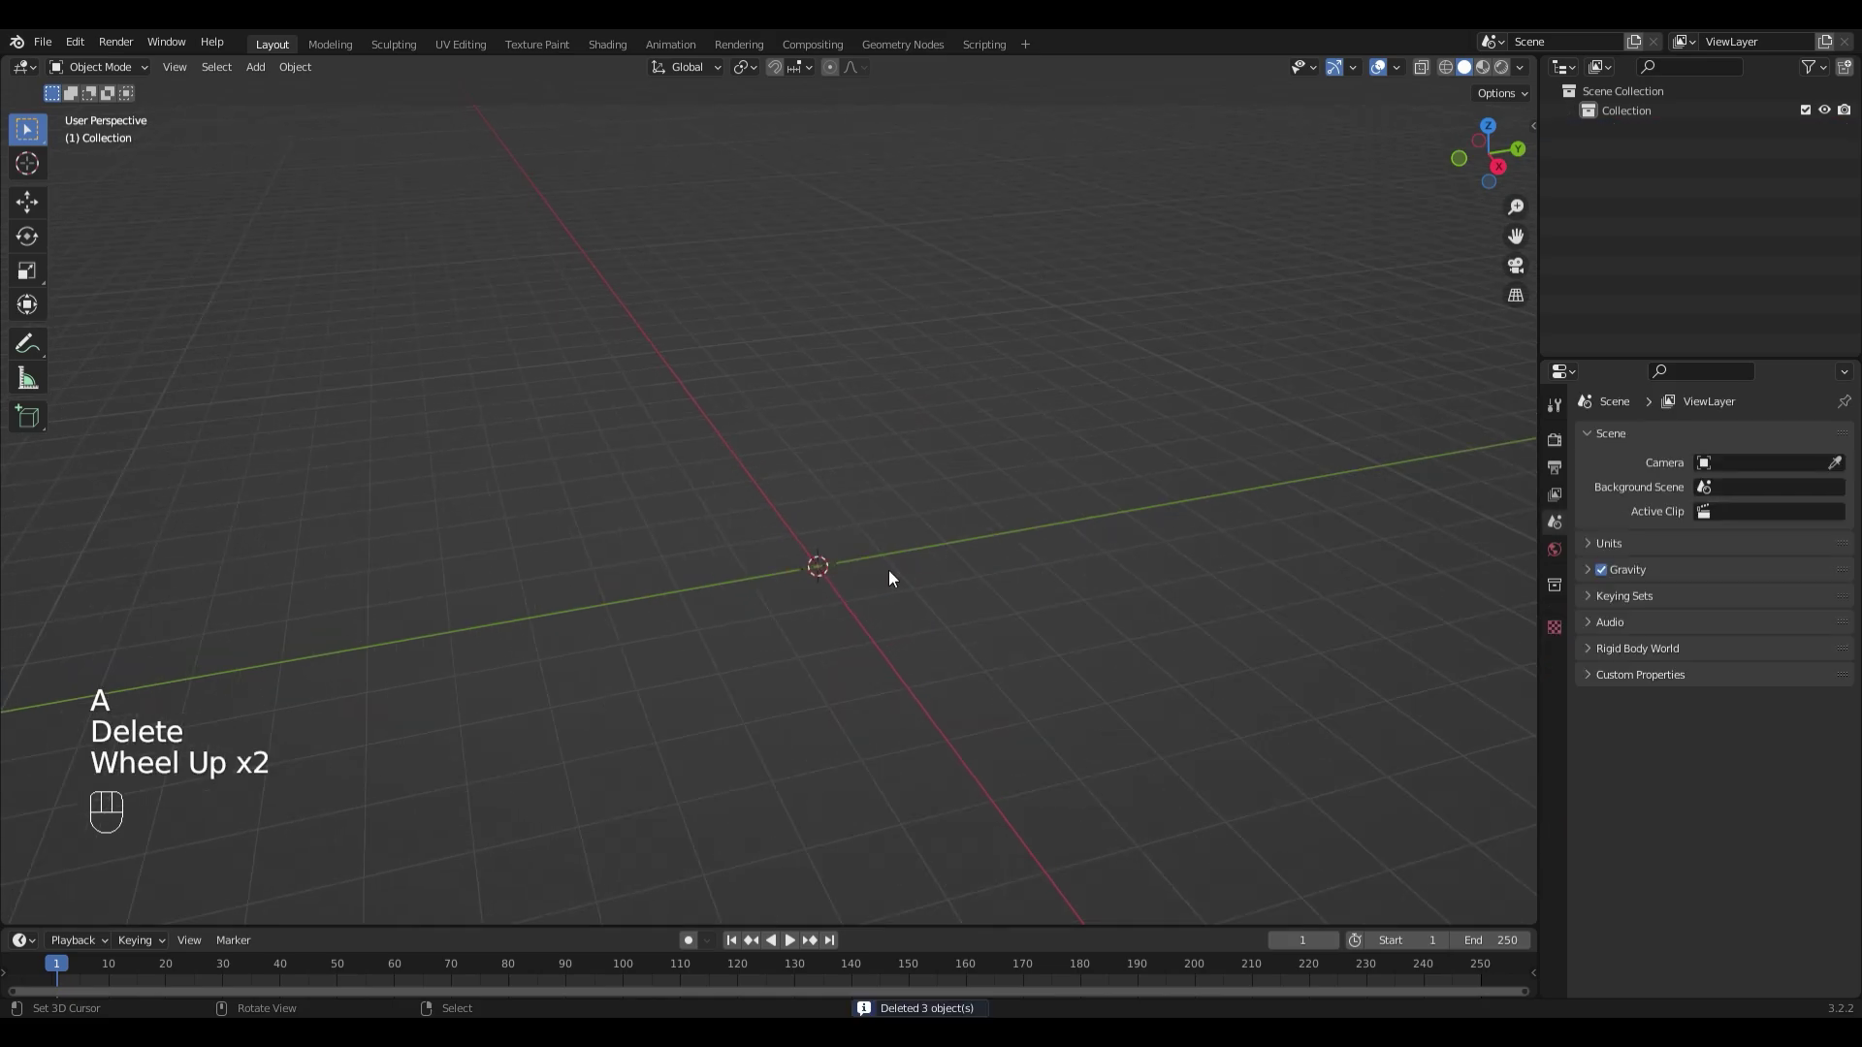
key("shift+a")
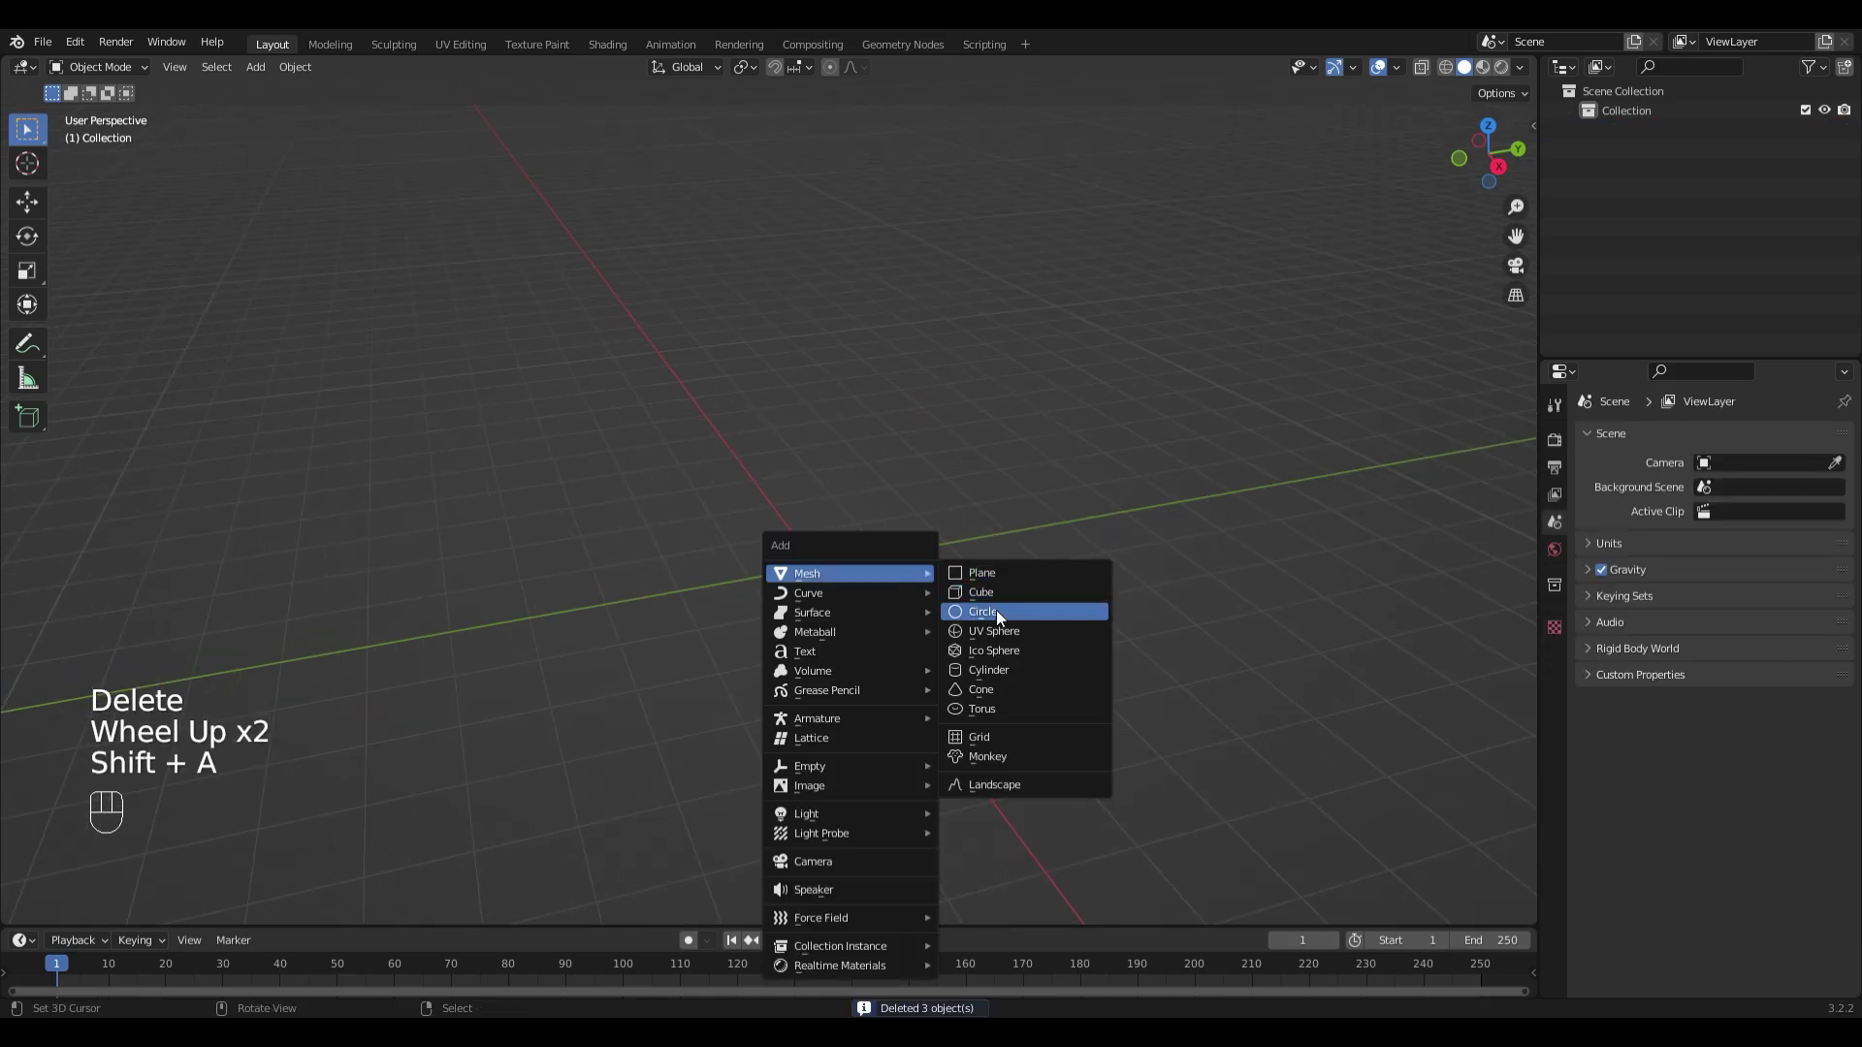
left_click(997, 610)
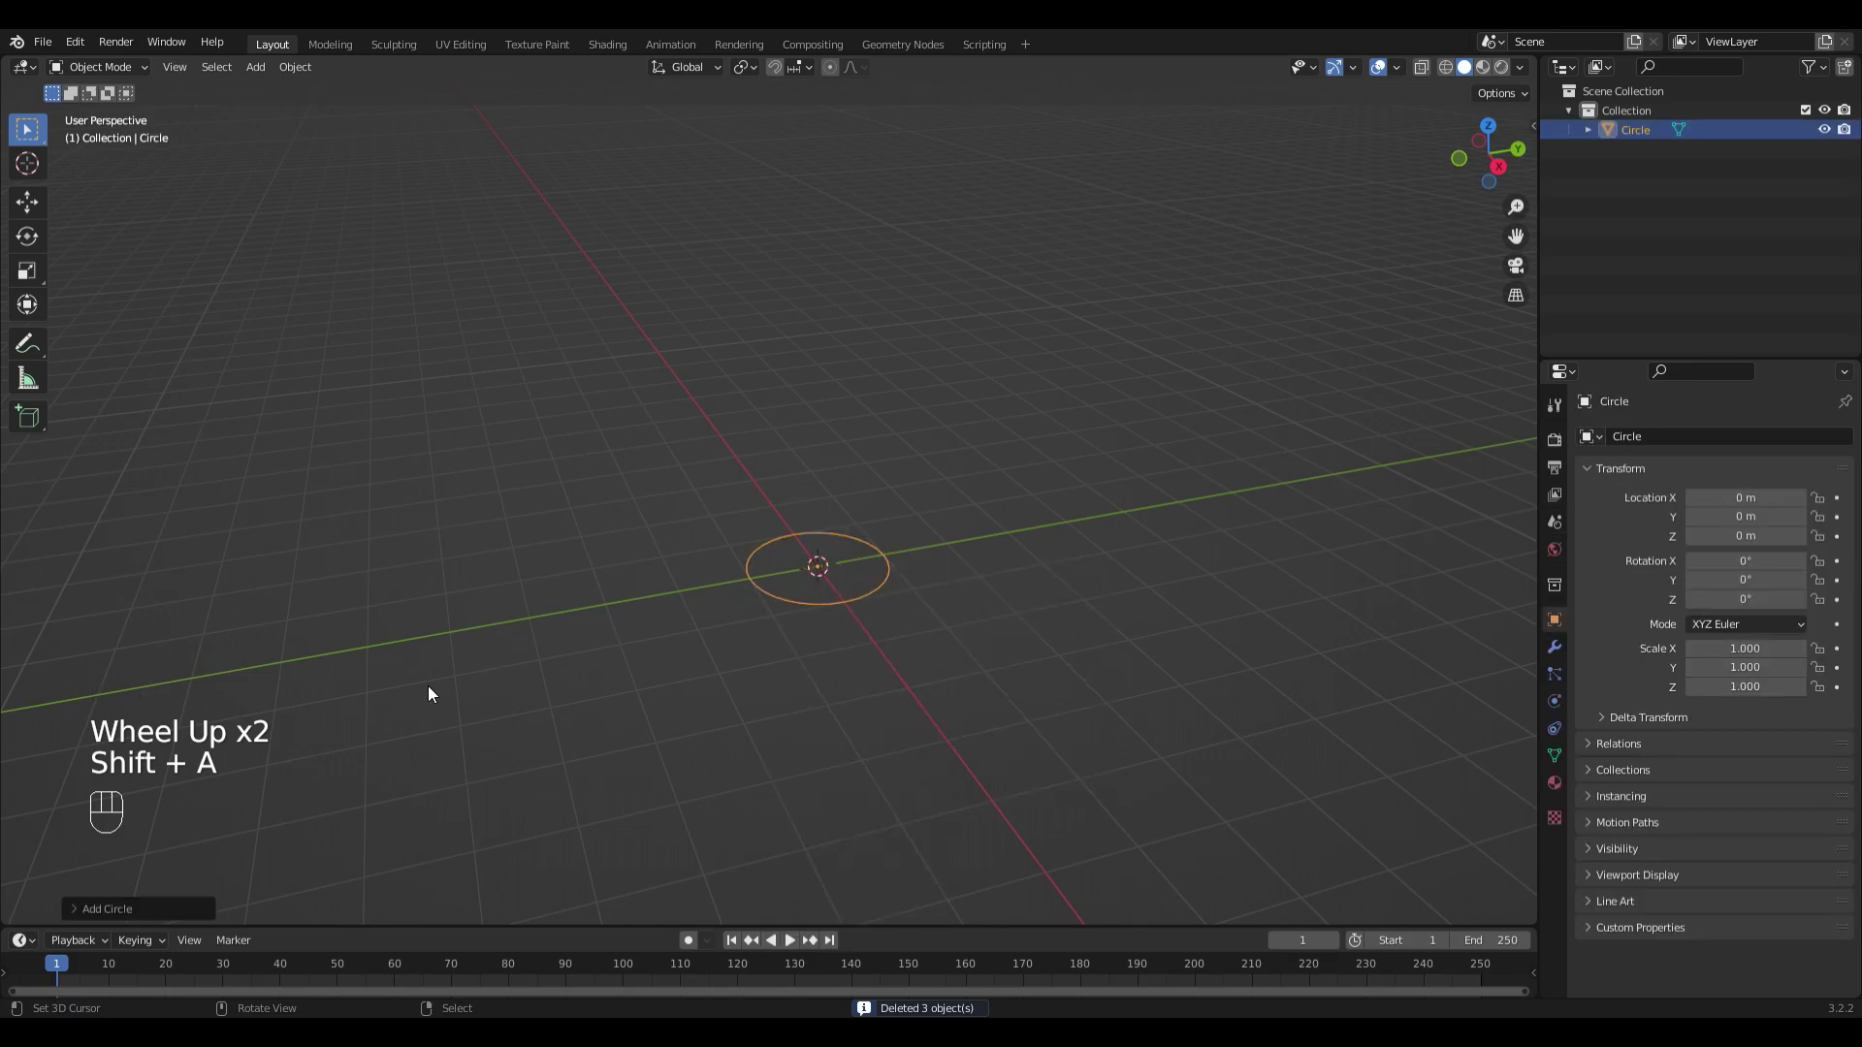
left_click(118, 906)
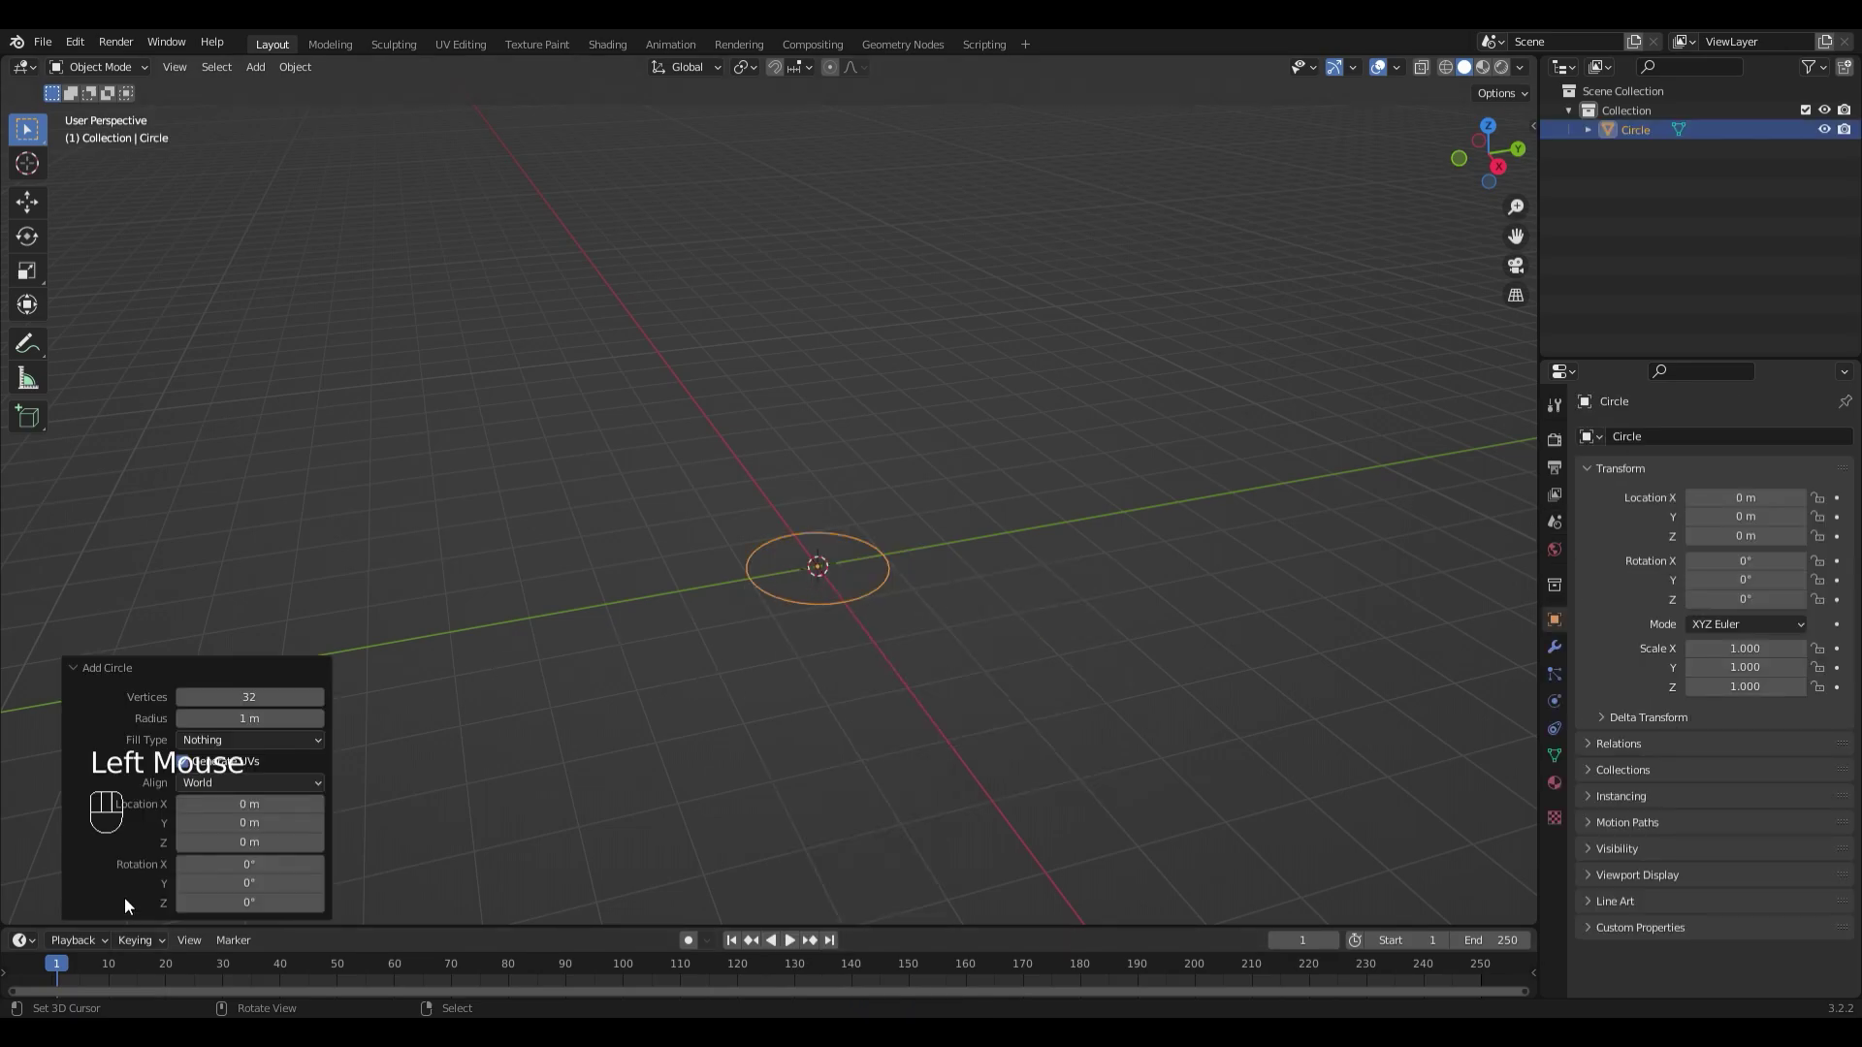
double_click(251, 699)
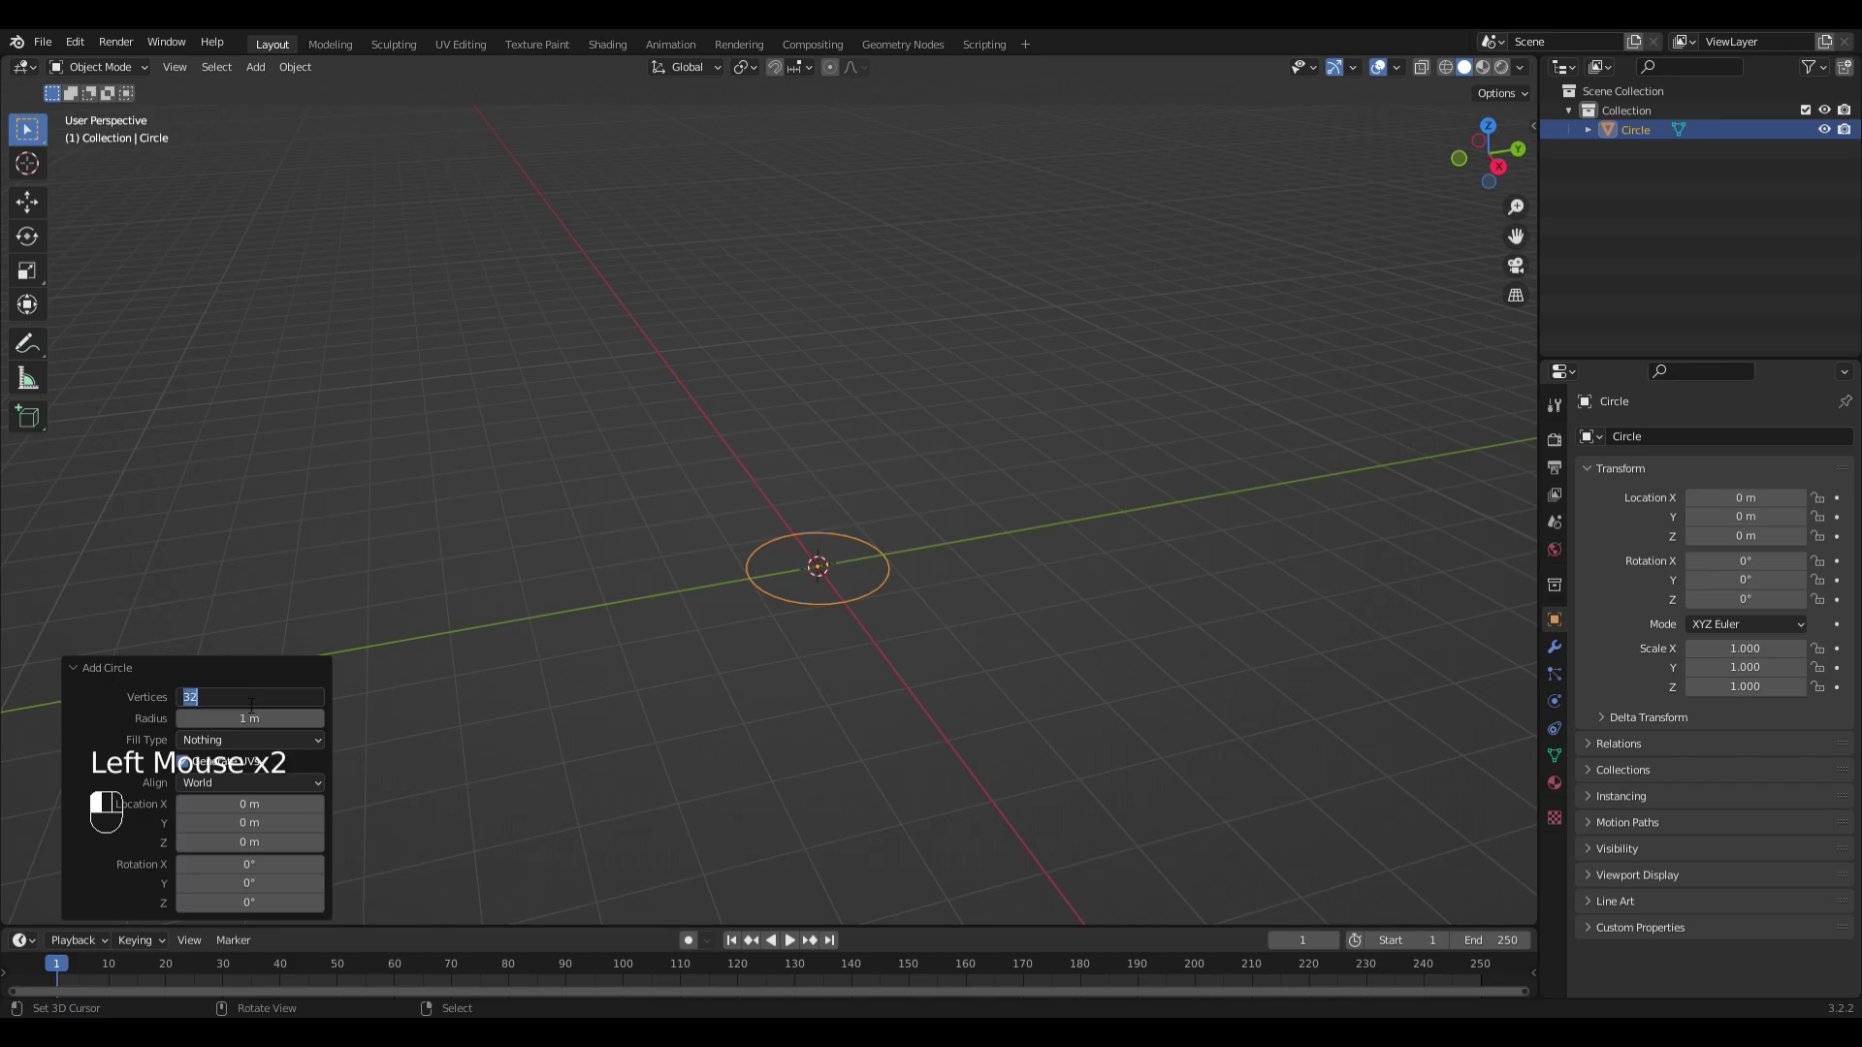
type("12")
key("Return")
scroll(1110, 627, "up", 3)
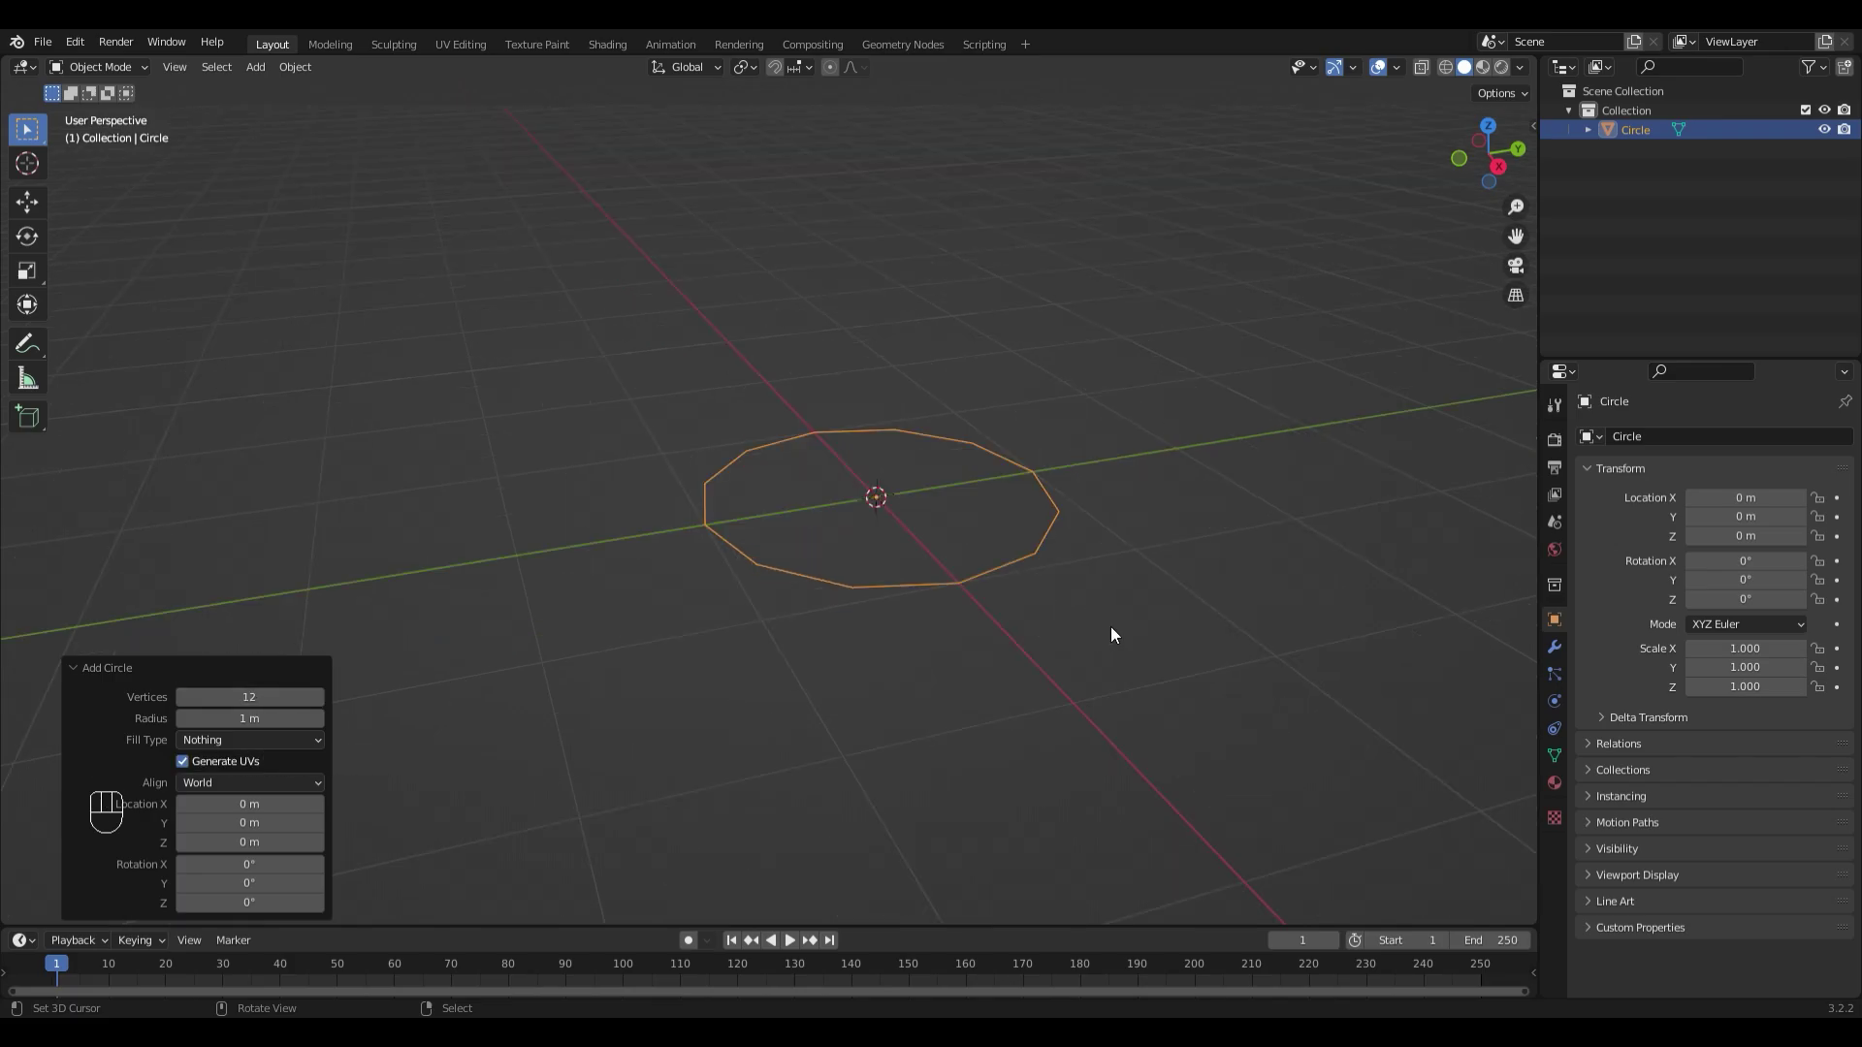
Step: Grid-fill the circle in Edit Mode with a span of 1
key("Tab")
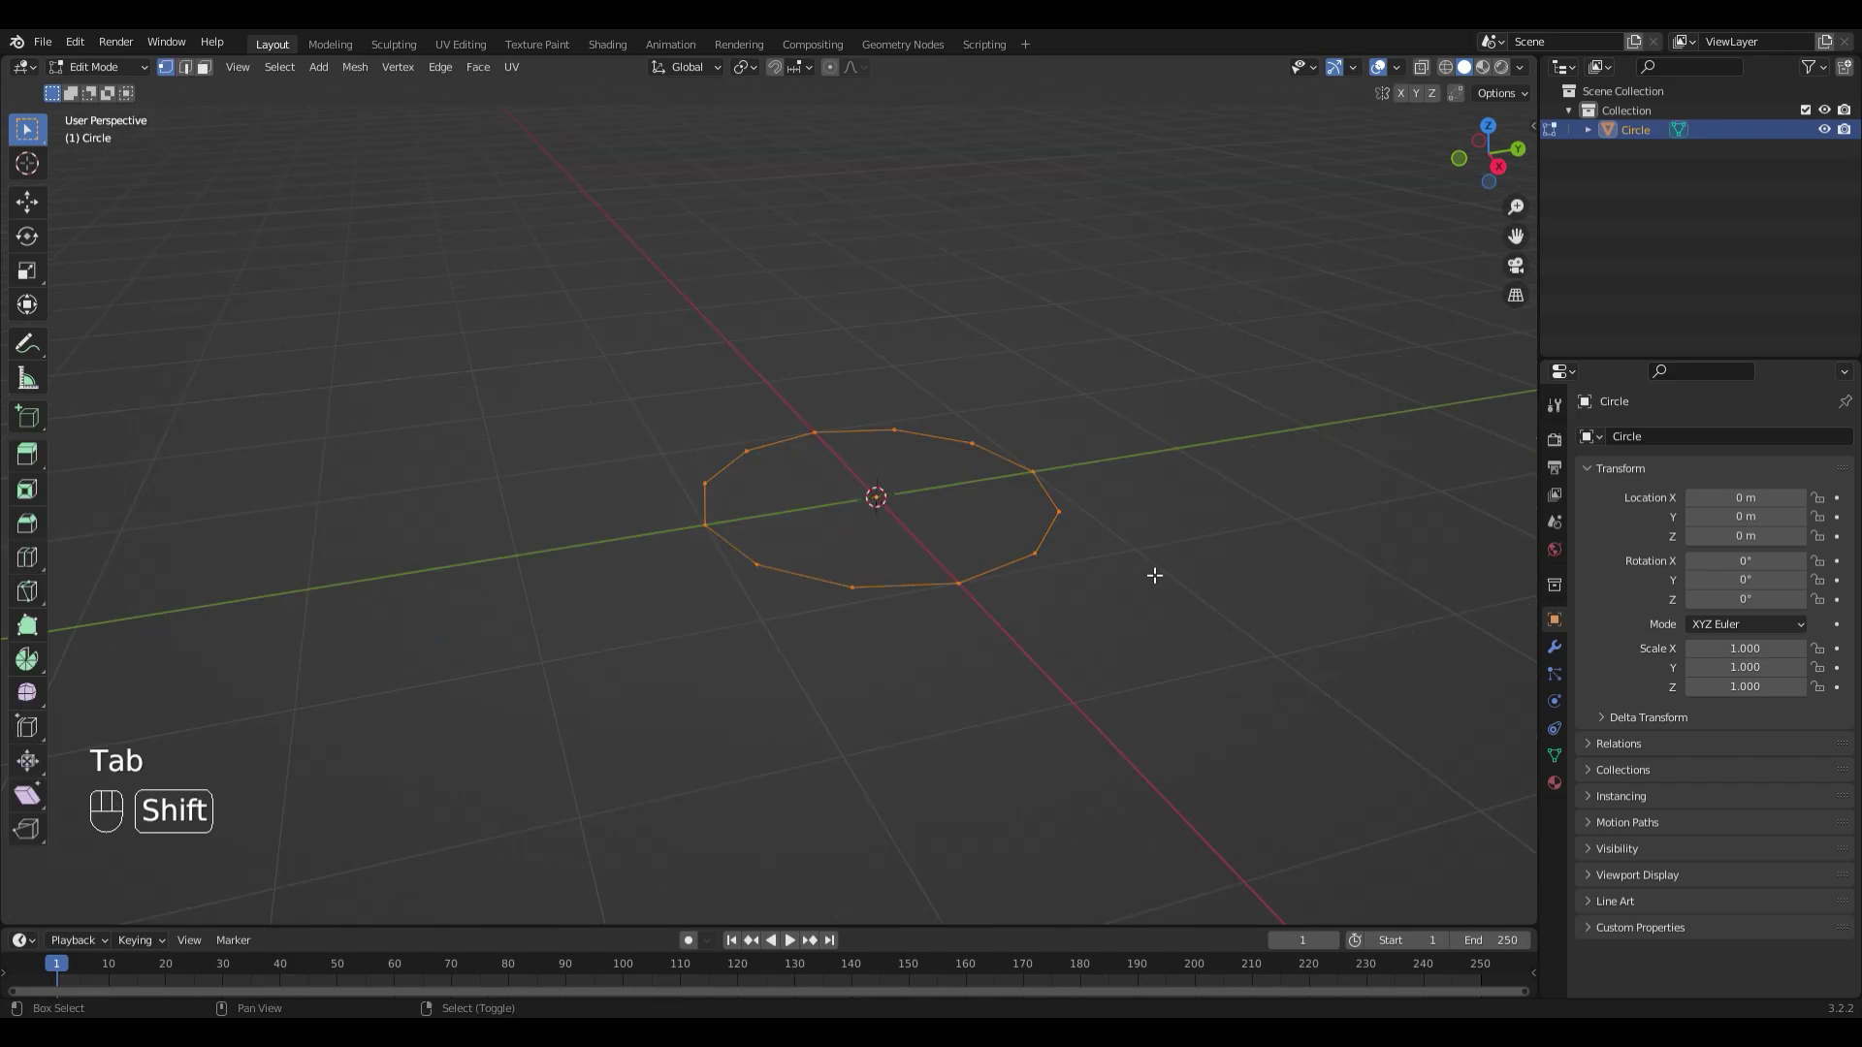
middle_click_drag(1135, 583, 1121, 621, "shift")
key("ctrl+f")
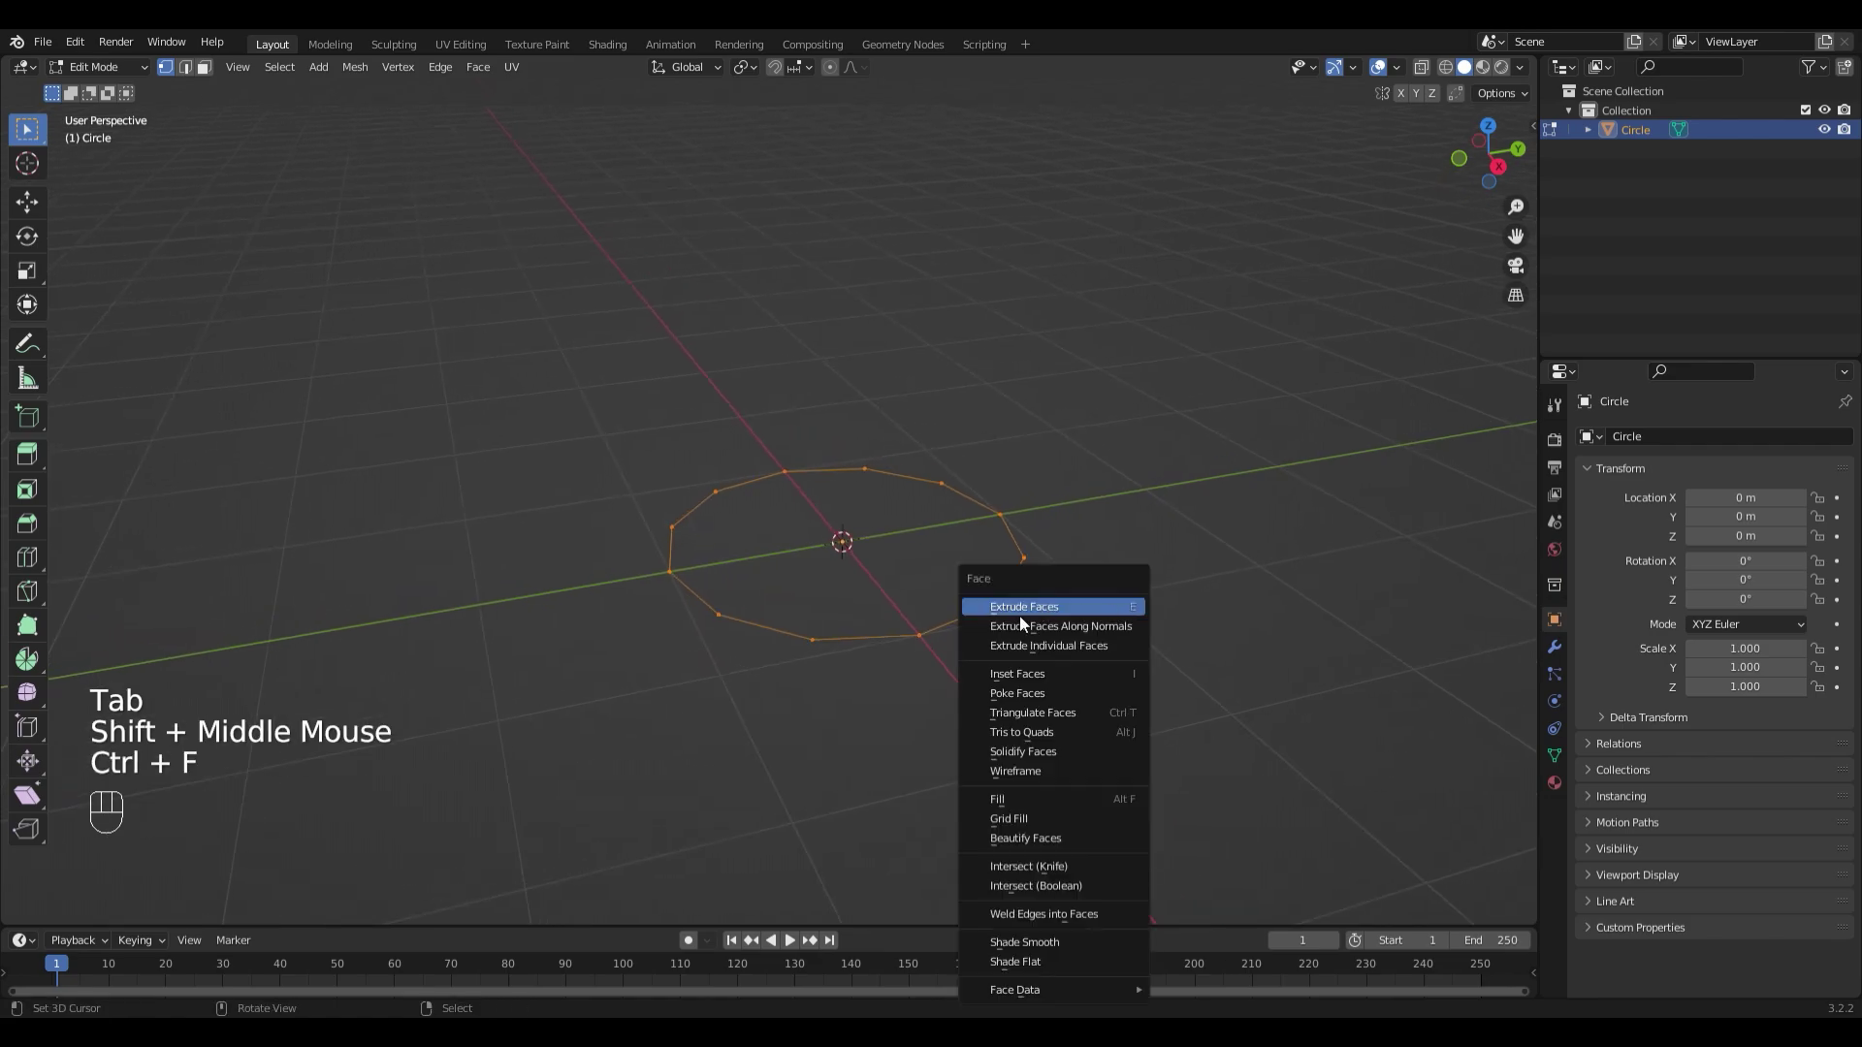
left_click(1031, 817)
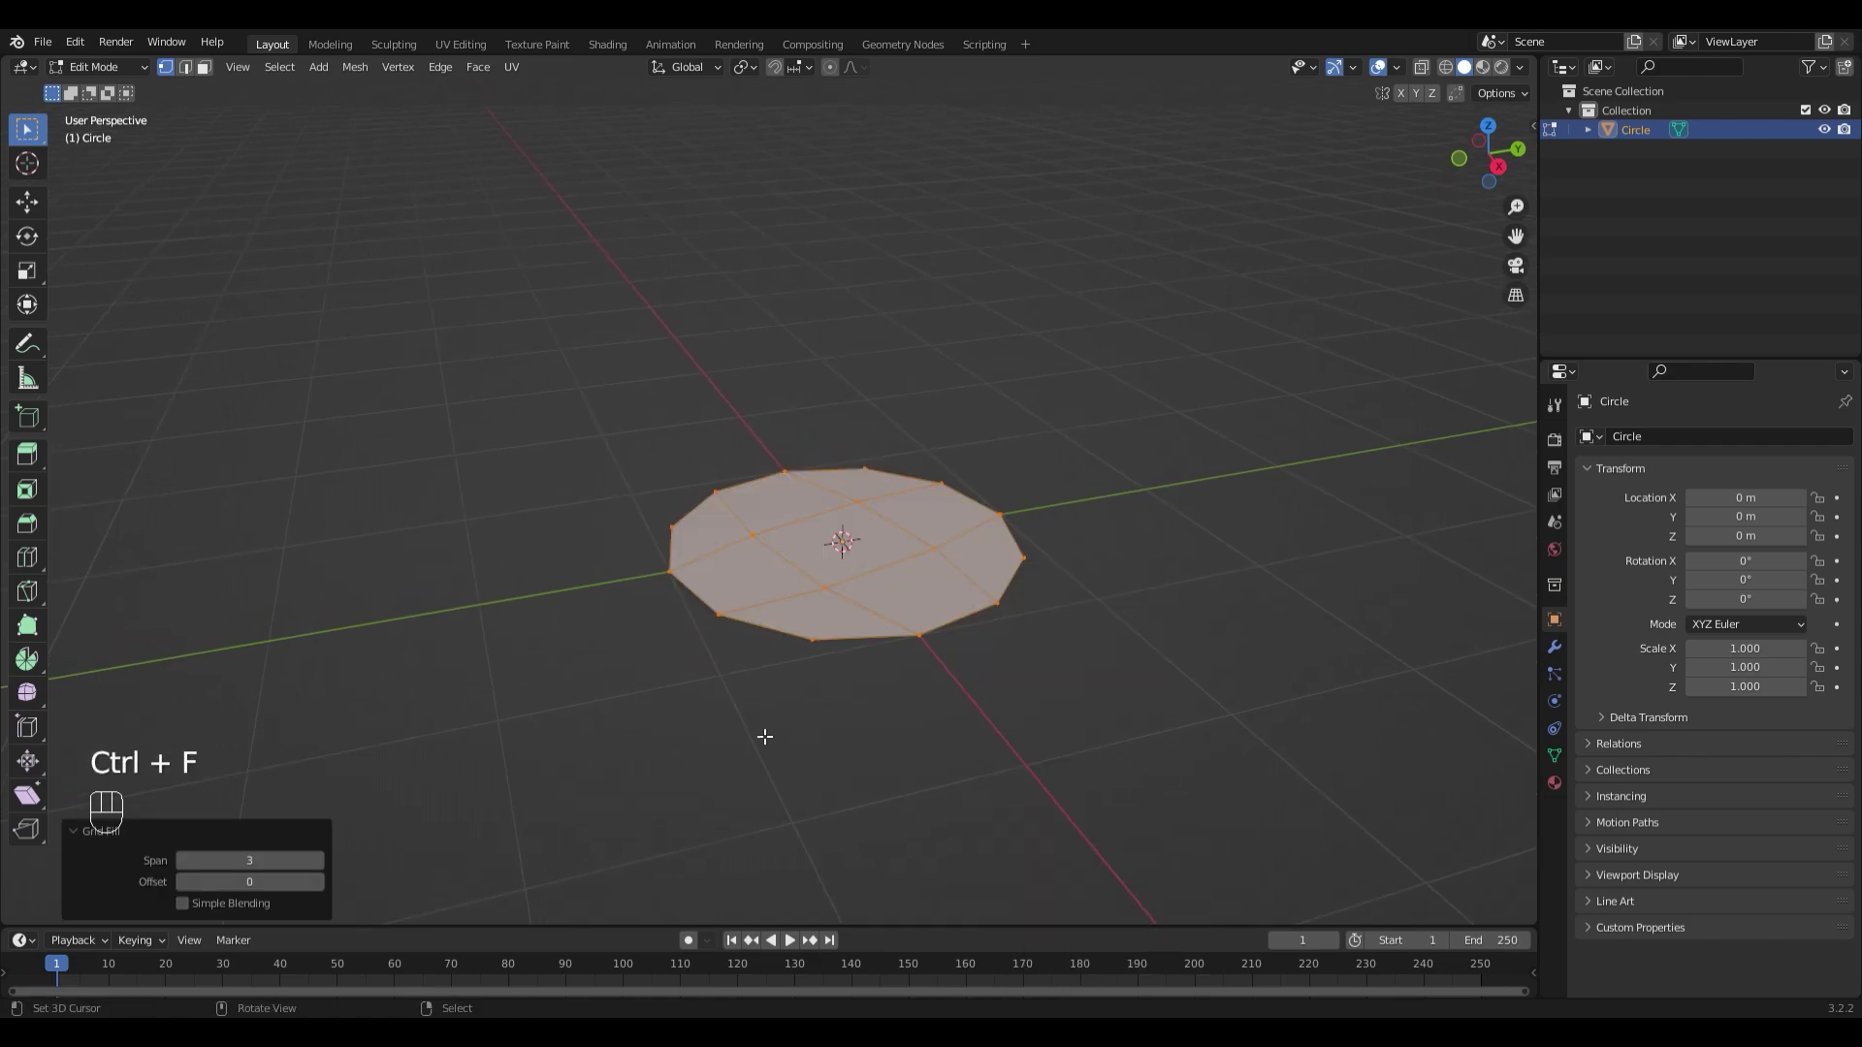
left_click(182, 861)
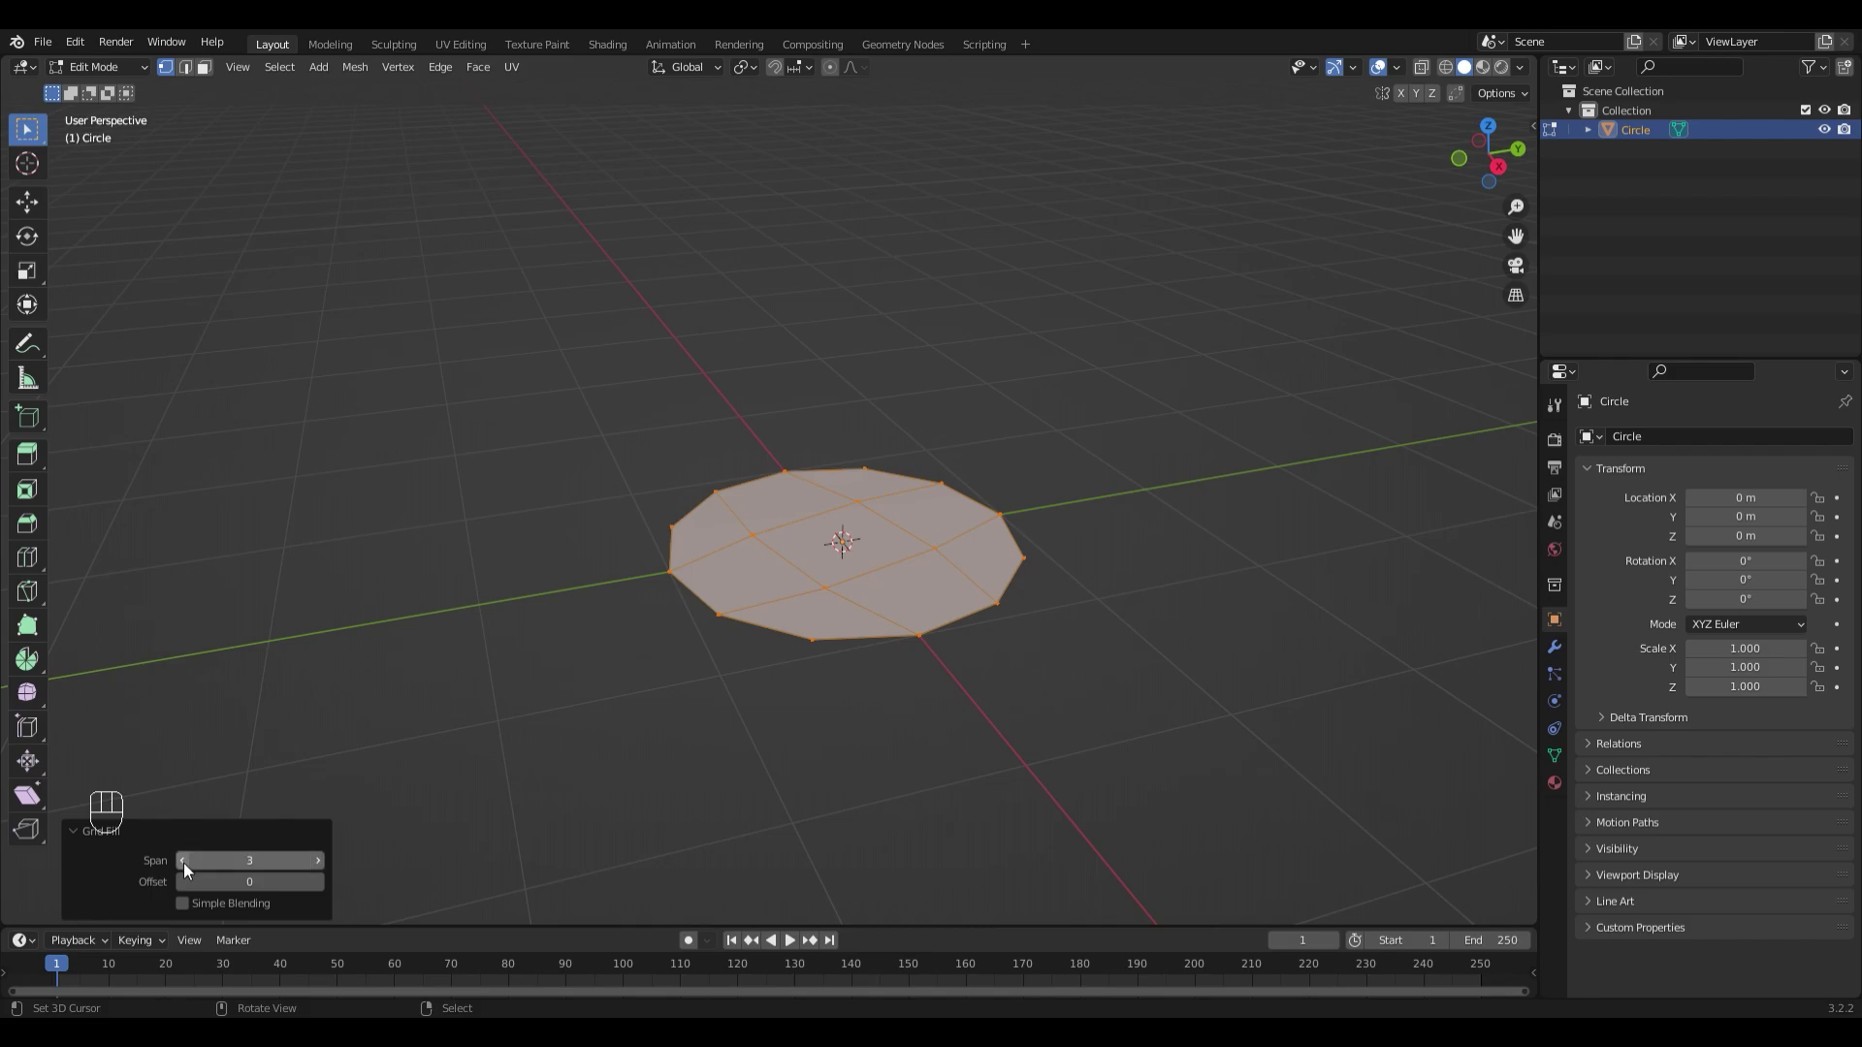
scroll(721, 744, "up", 1)
Step: Inset the filled disc to create a thin border ring
middle_click_drag(946, 741, 870, 729, "shift")
key("Escape")
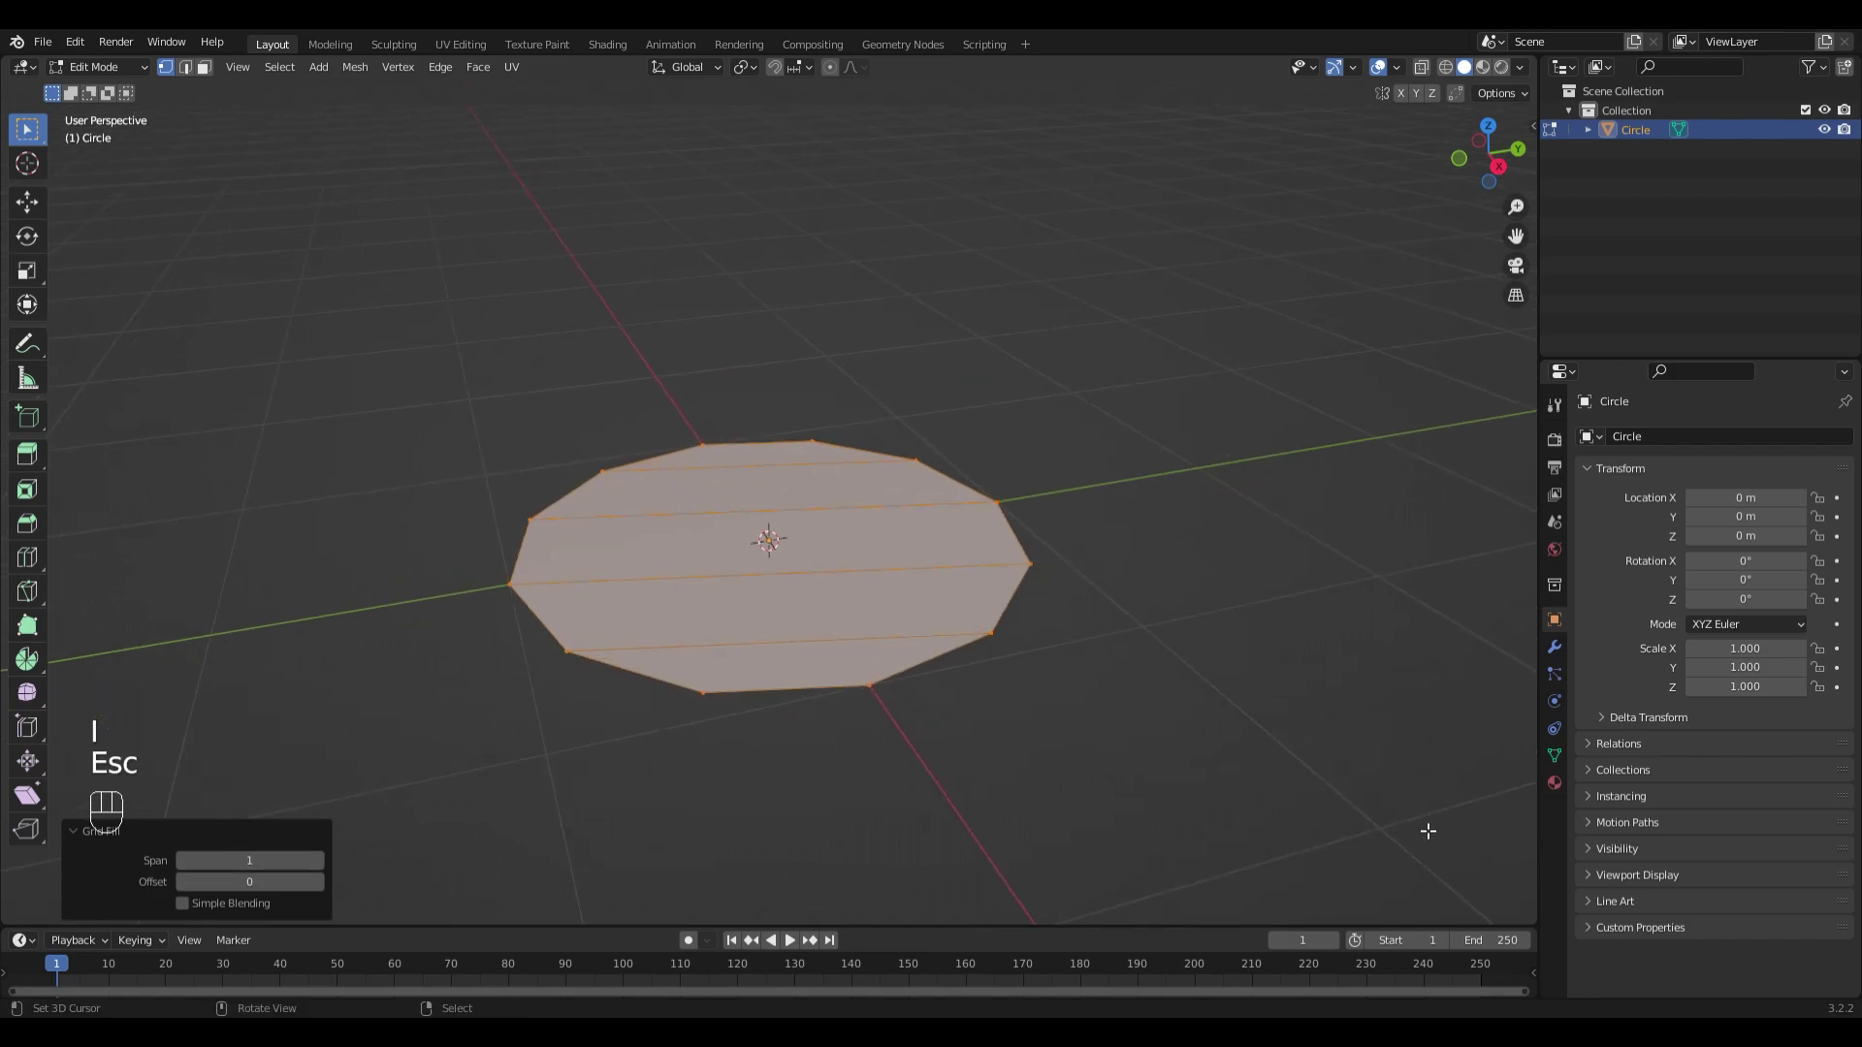
key("i")
left_click(1433, 814)
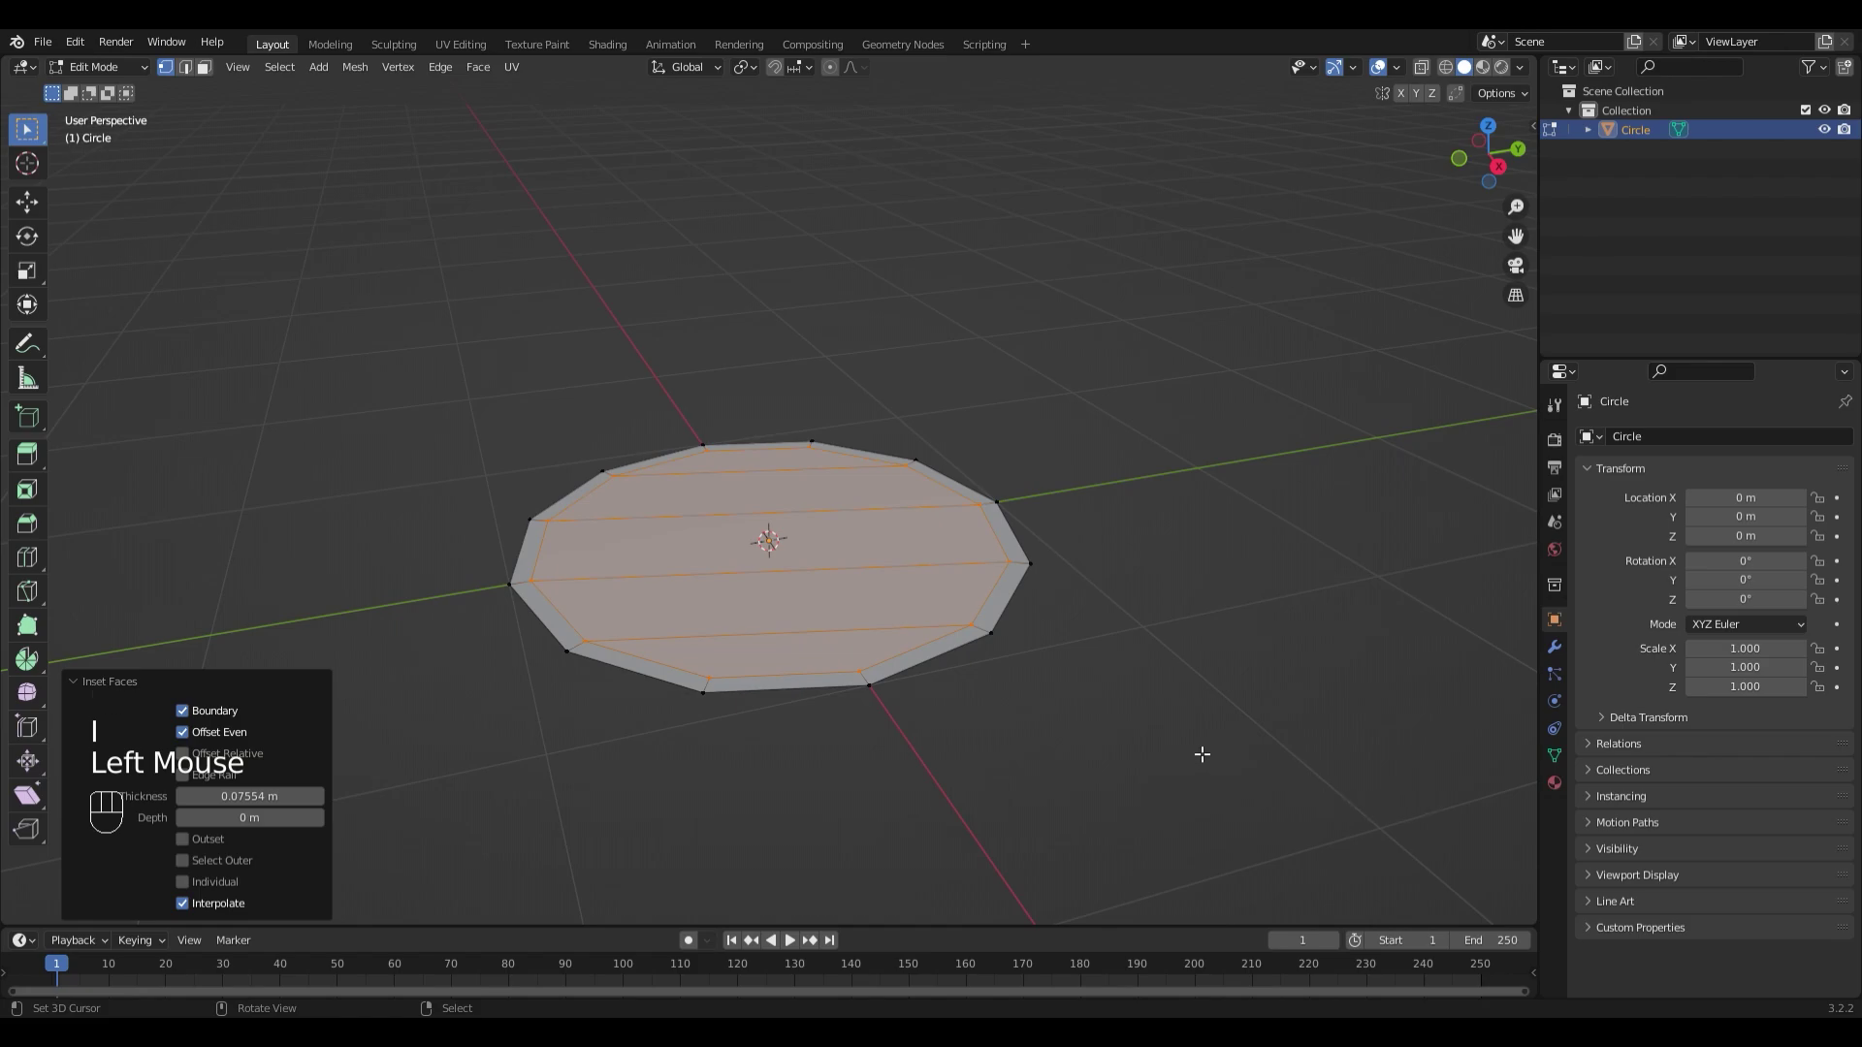
Step: Extrude the whole disc by 3 to give it thickness
key("a")
key("e")
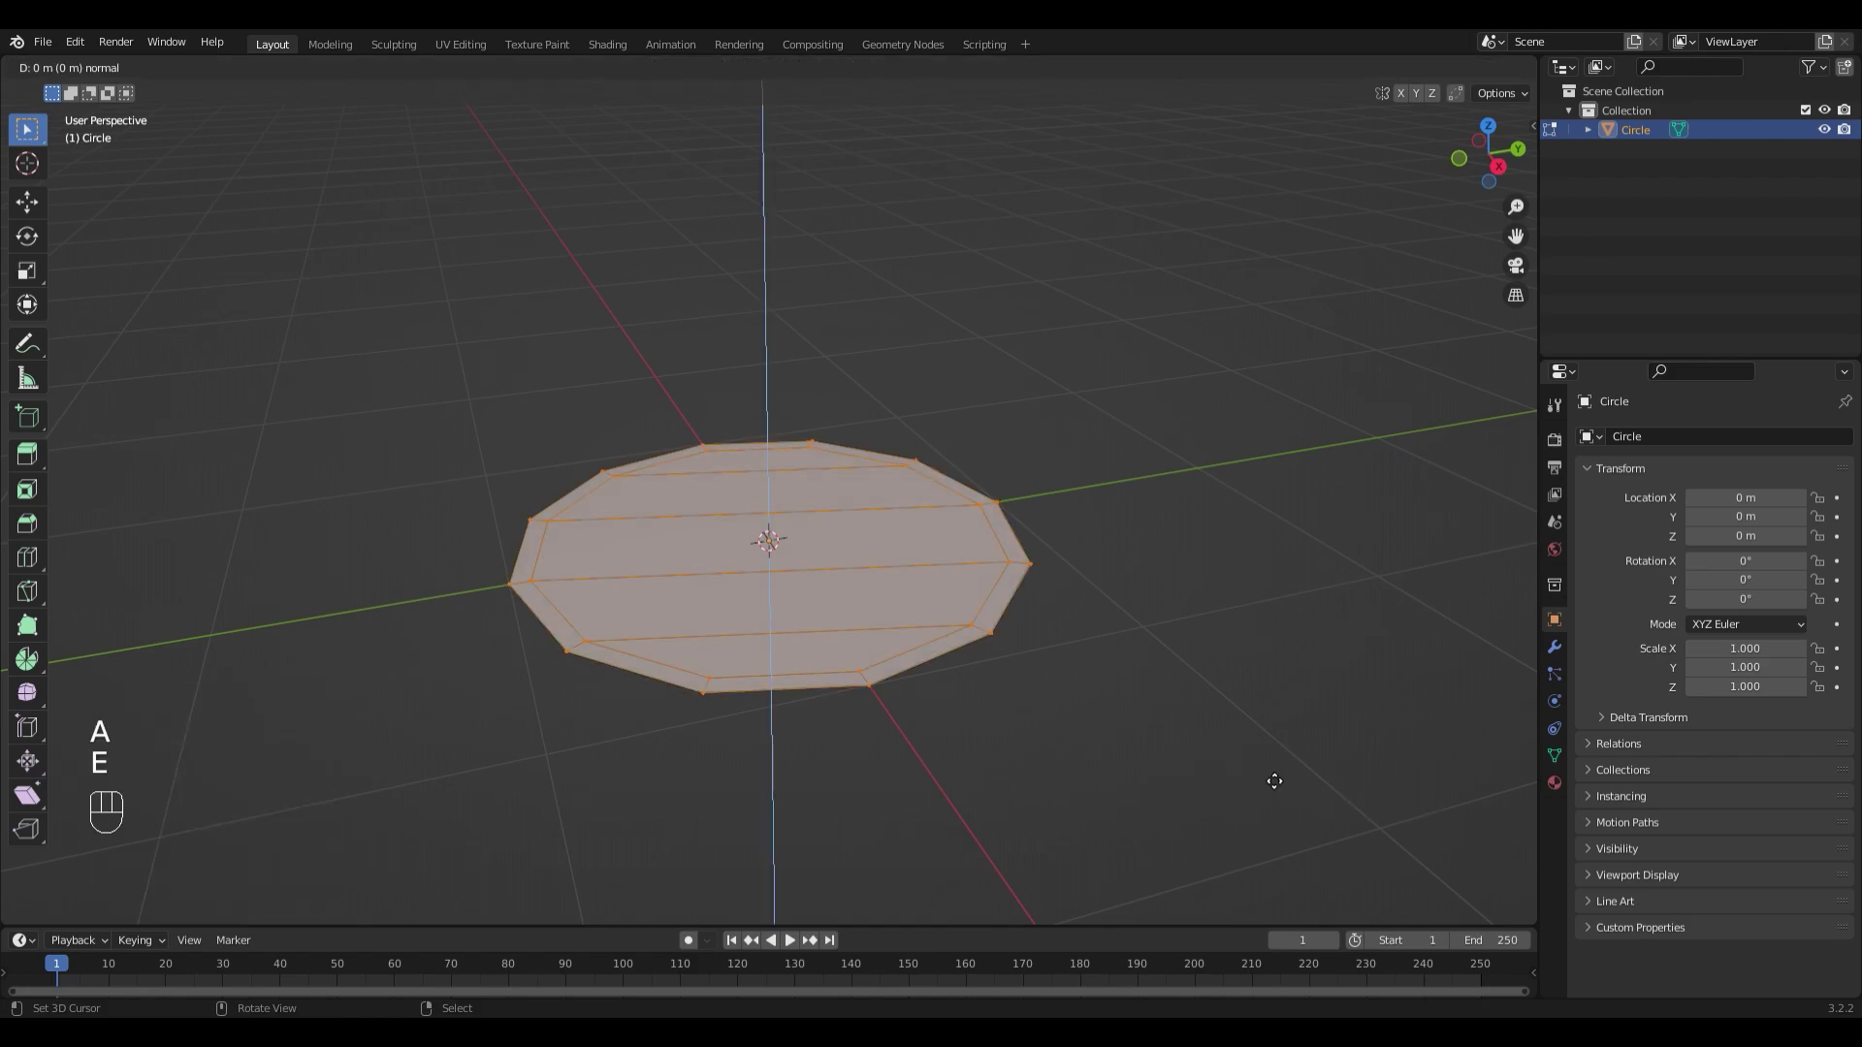
key("3")
key("Return")
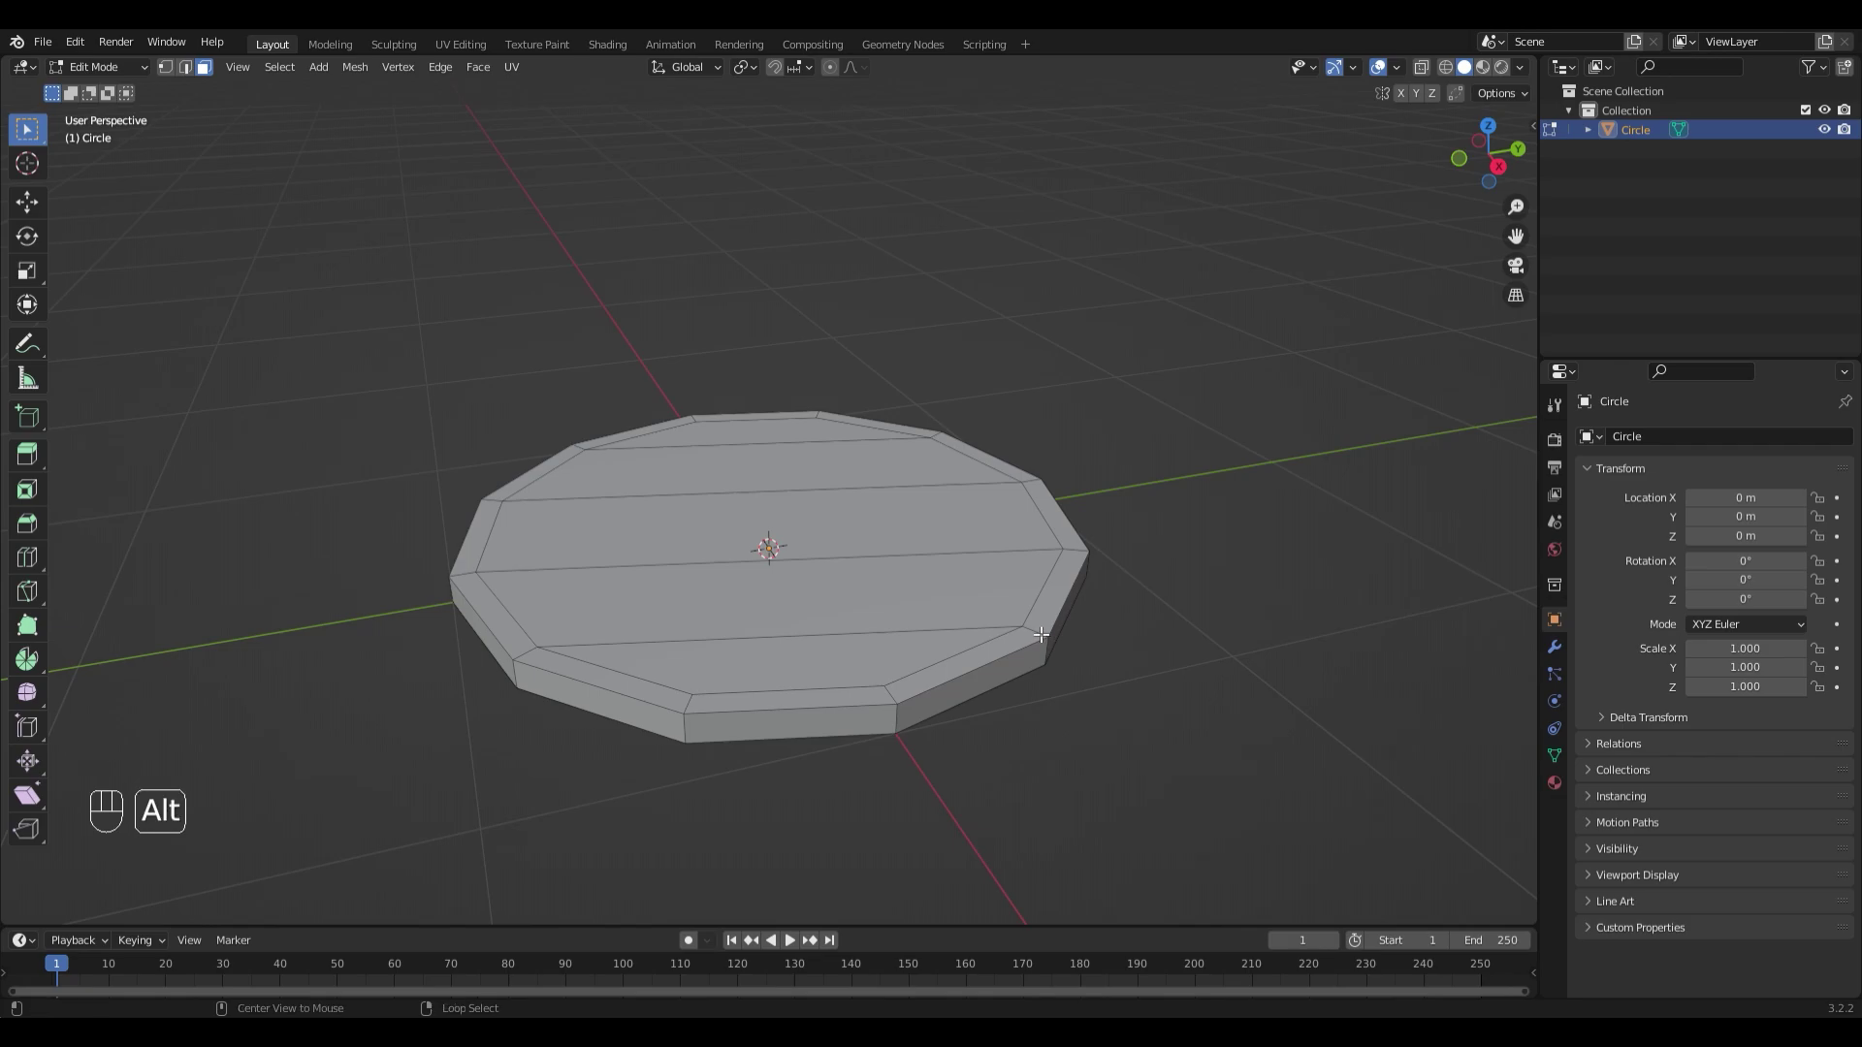
Step: Extrude the outer border face loop upward into a raised rim
right_click(1040, 636, "alt")
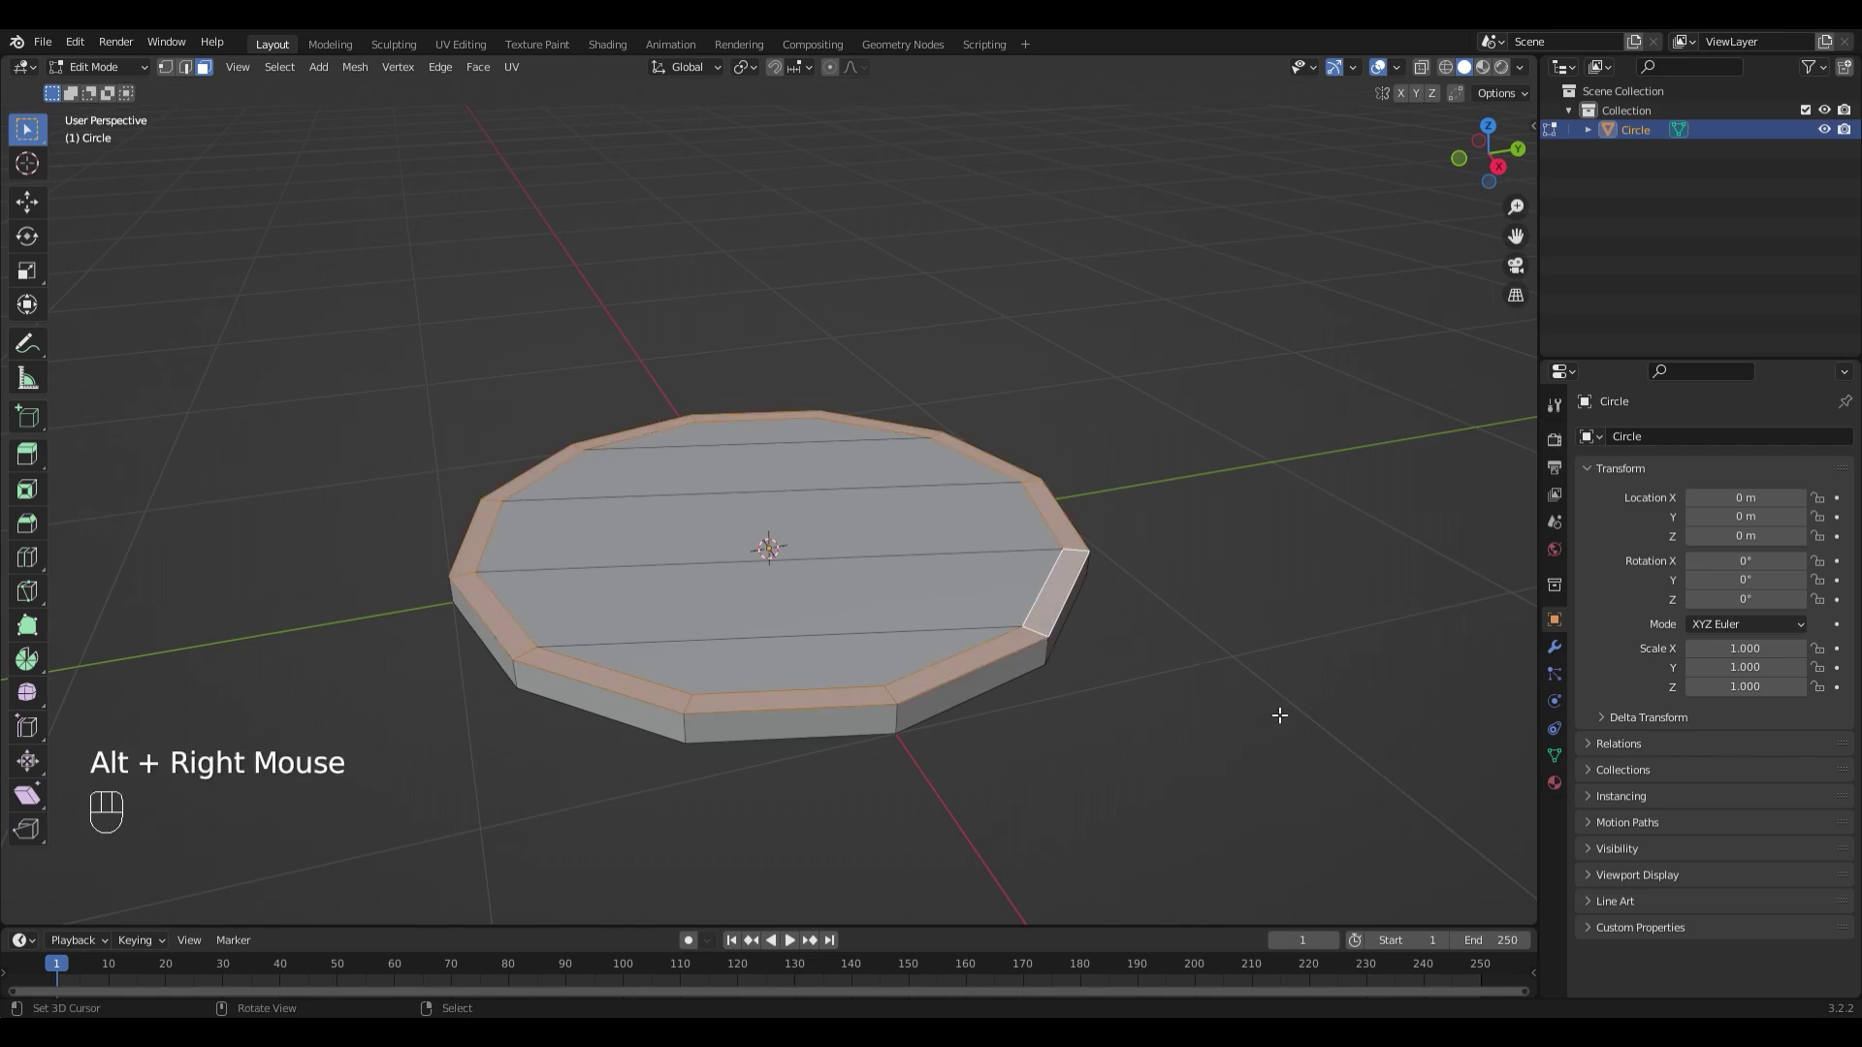
key("e")
left_click(1135, 612)
middle_click_drag(1134, 611, 748, 307)
scroll(1081, 580, "down", 1)
scroll(1081, 581, "up", 3)
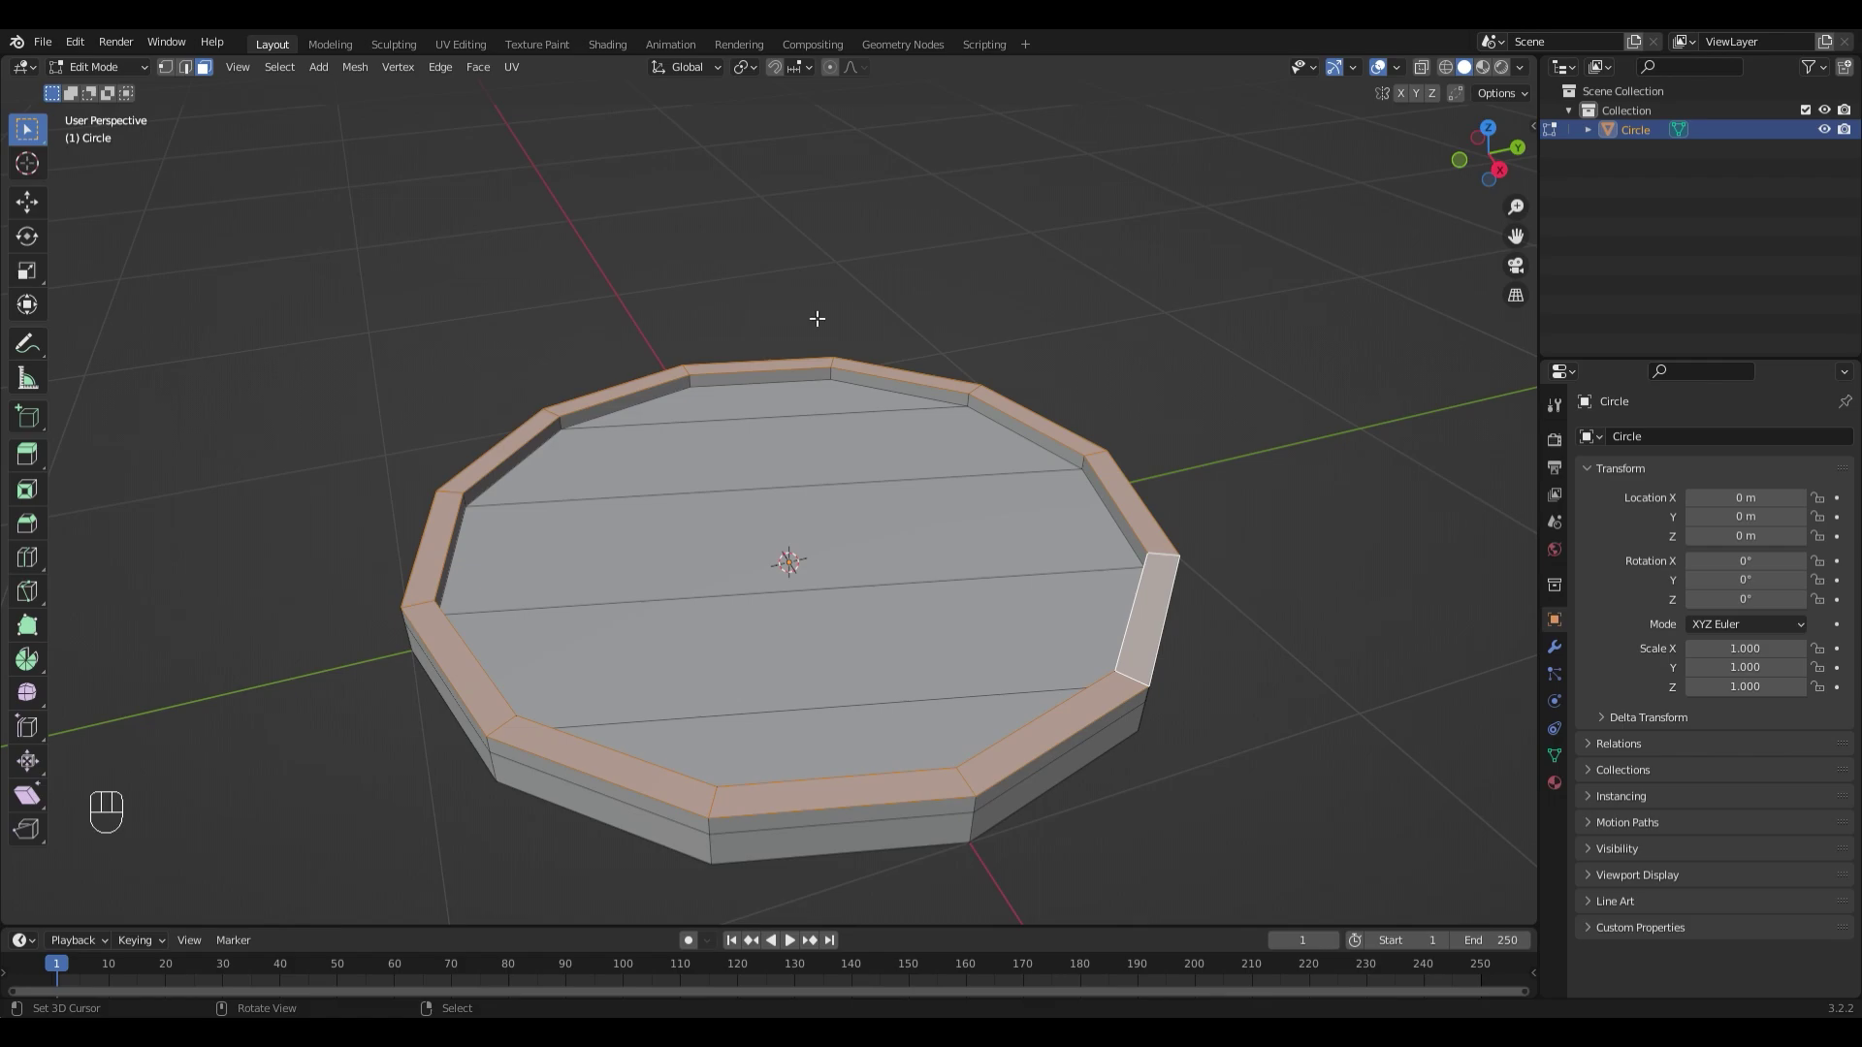
key("1")
Step: Knife-cut from the left rim vertex to the opposite rim corner
middle_click_drag(817, 349, 693, 400)
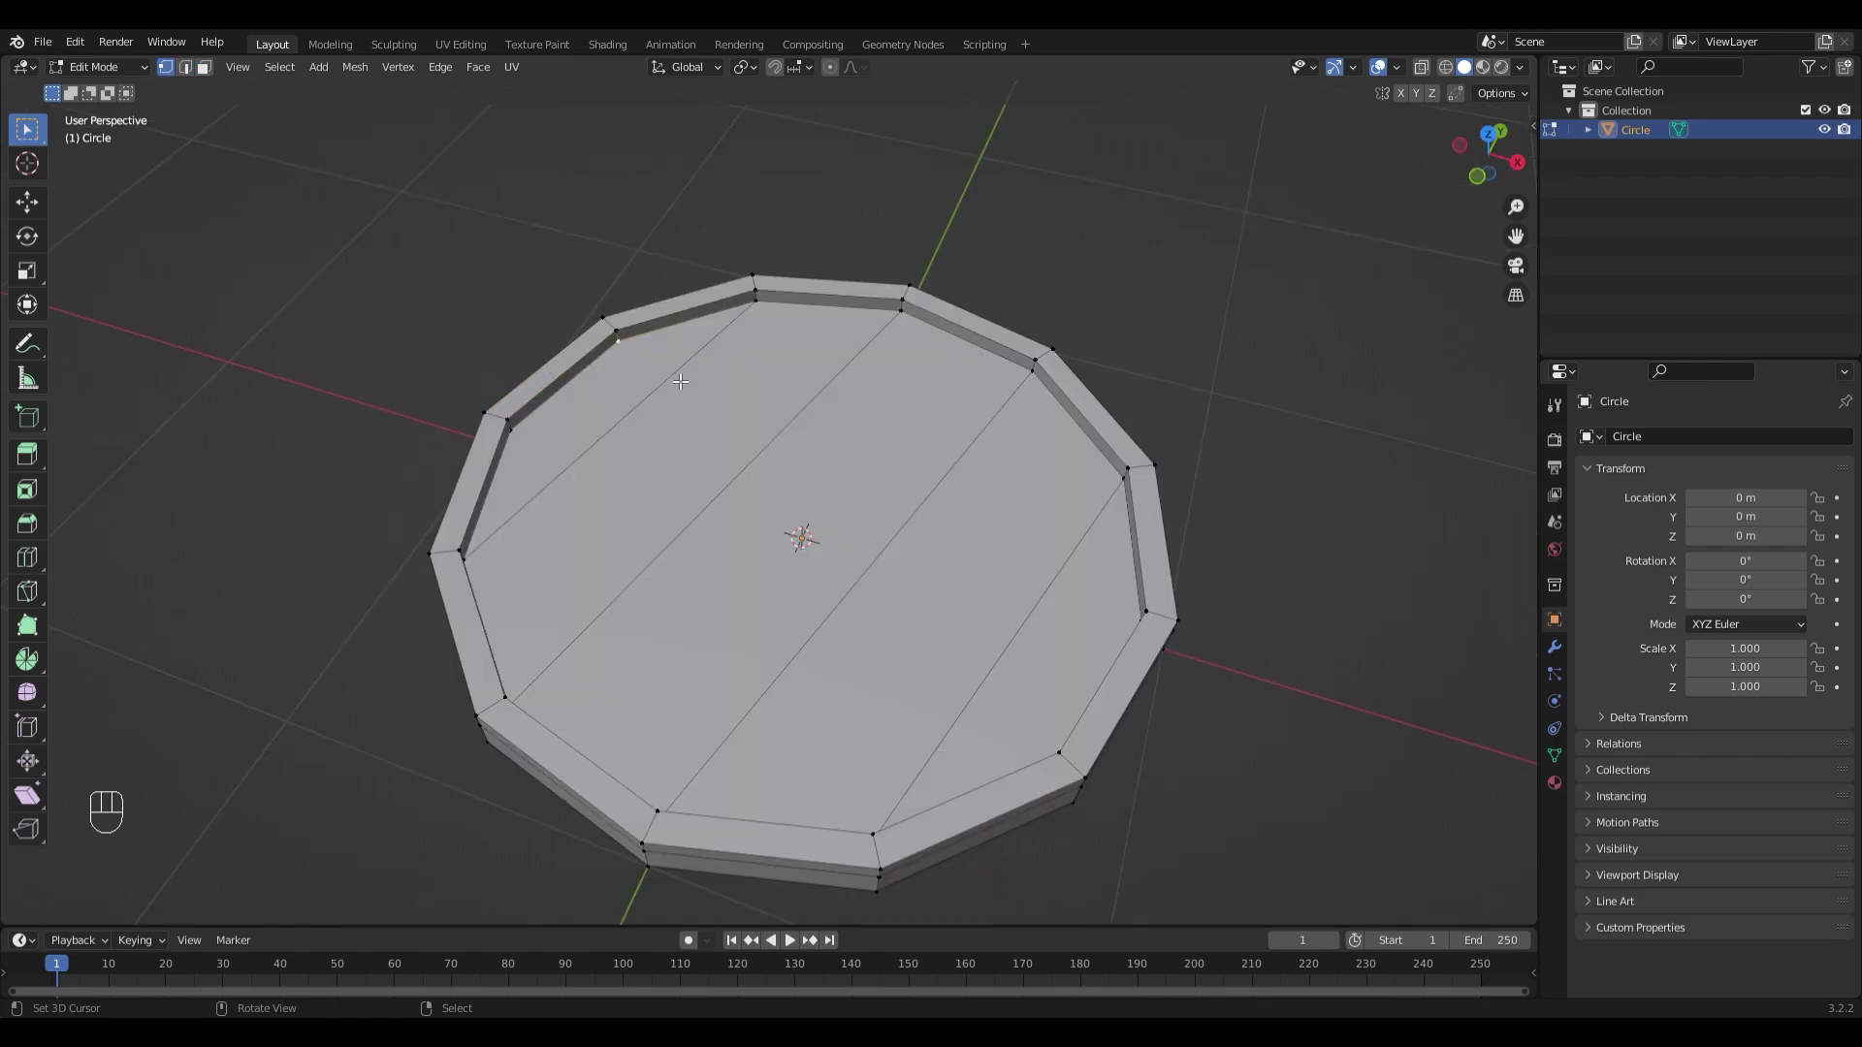
key("k")
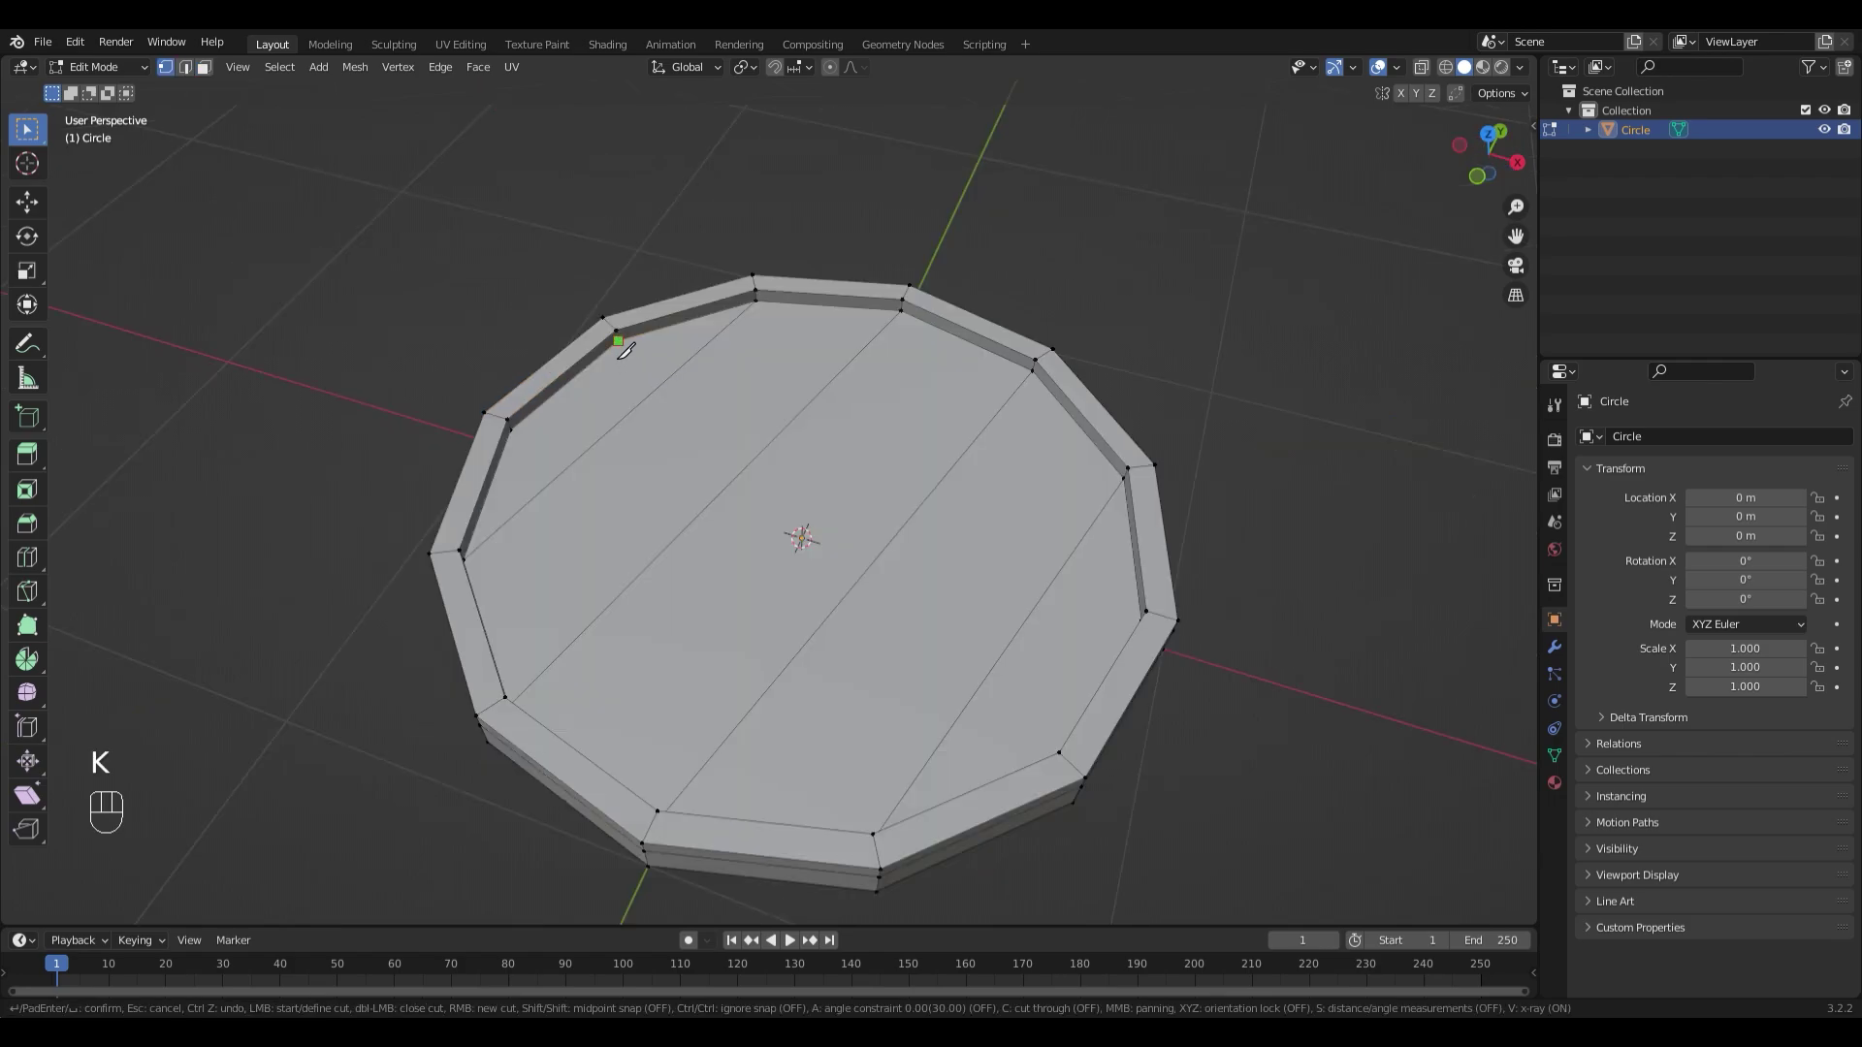
middle_click_drag(623, 346, 670, 364)
left_click(466, 478)
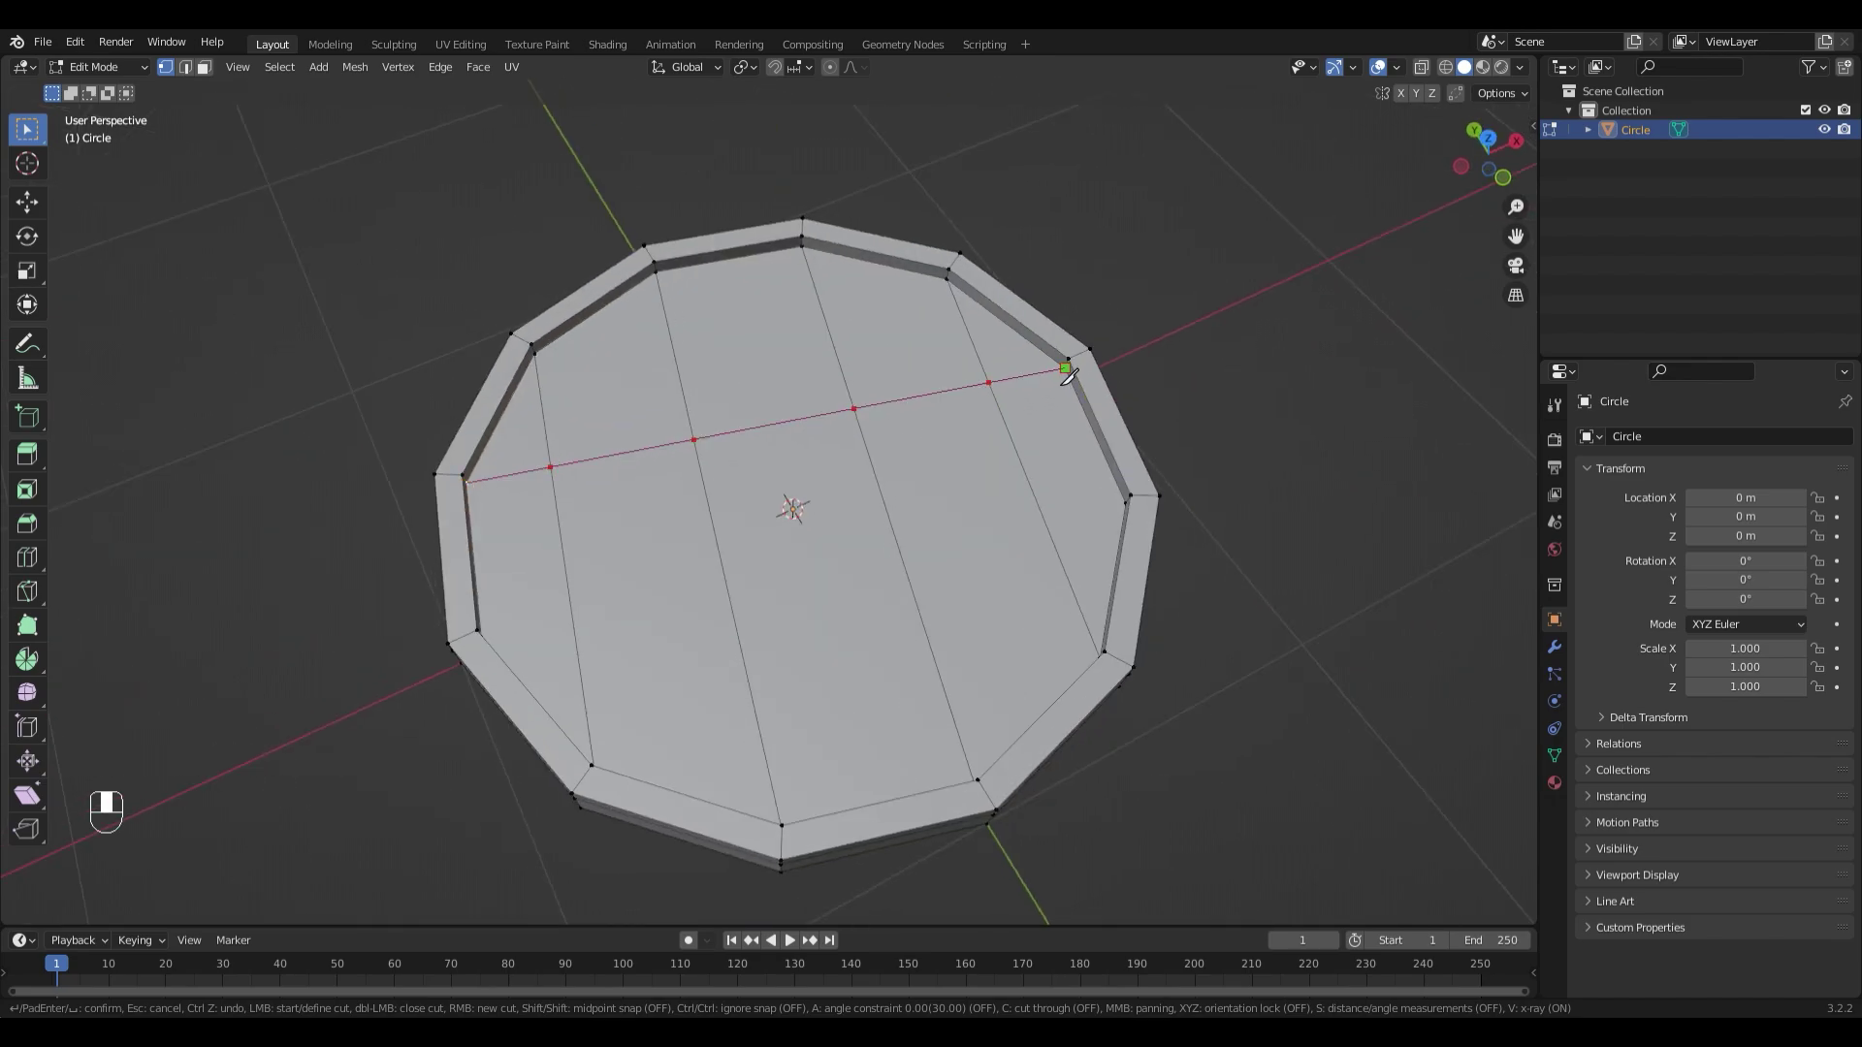
left_click(1067, 371)
key("Return")
mouse_move(1120, 317)
middle_mouse_down()
mouse_move(1091, 445)
mouse_move(1114, 464)
middle_mouse_up()
Step: Knife-cut a second line from the right rim vertex to the left rim
key("k")
left_click(1067, 402)
middle_click_drag(873, 437, 814, 553)
left_click(459, 626)
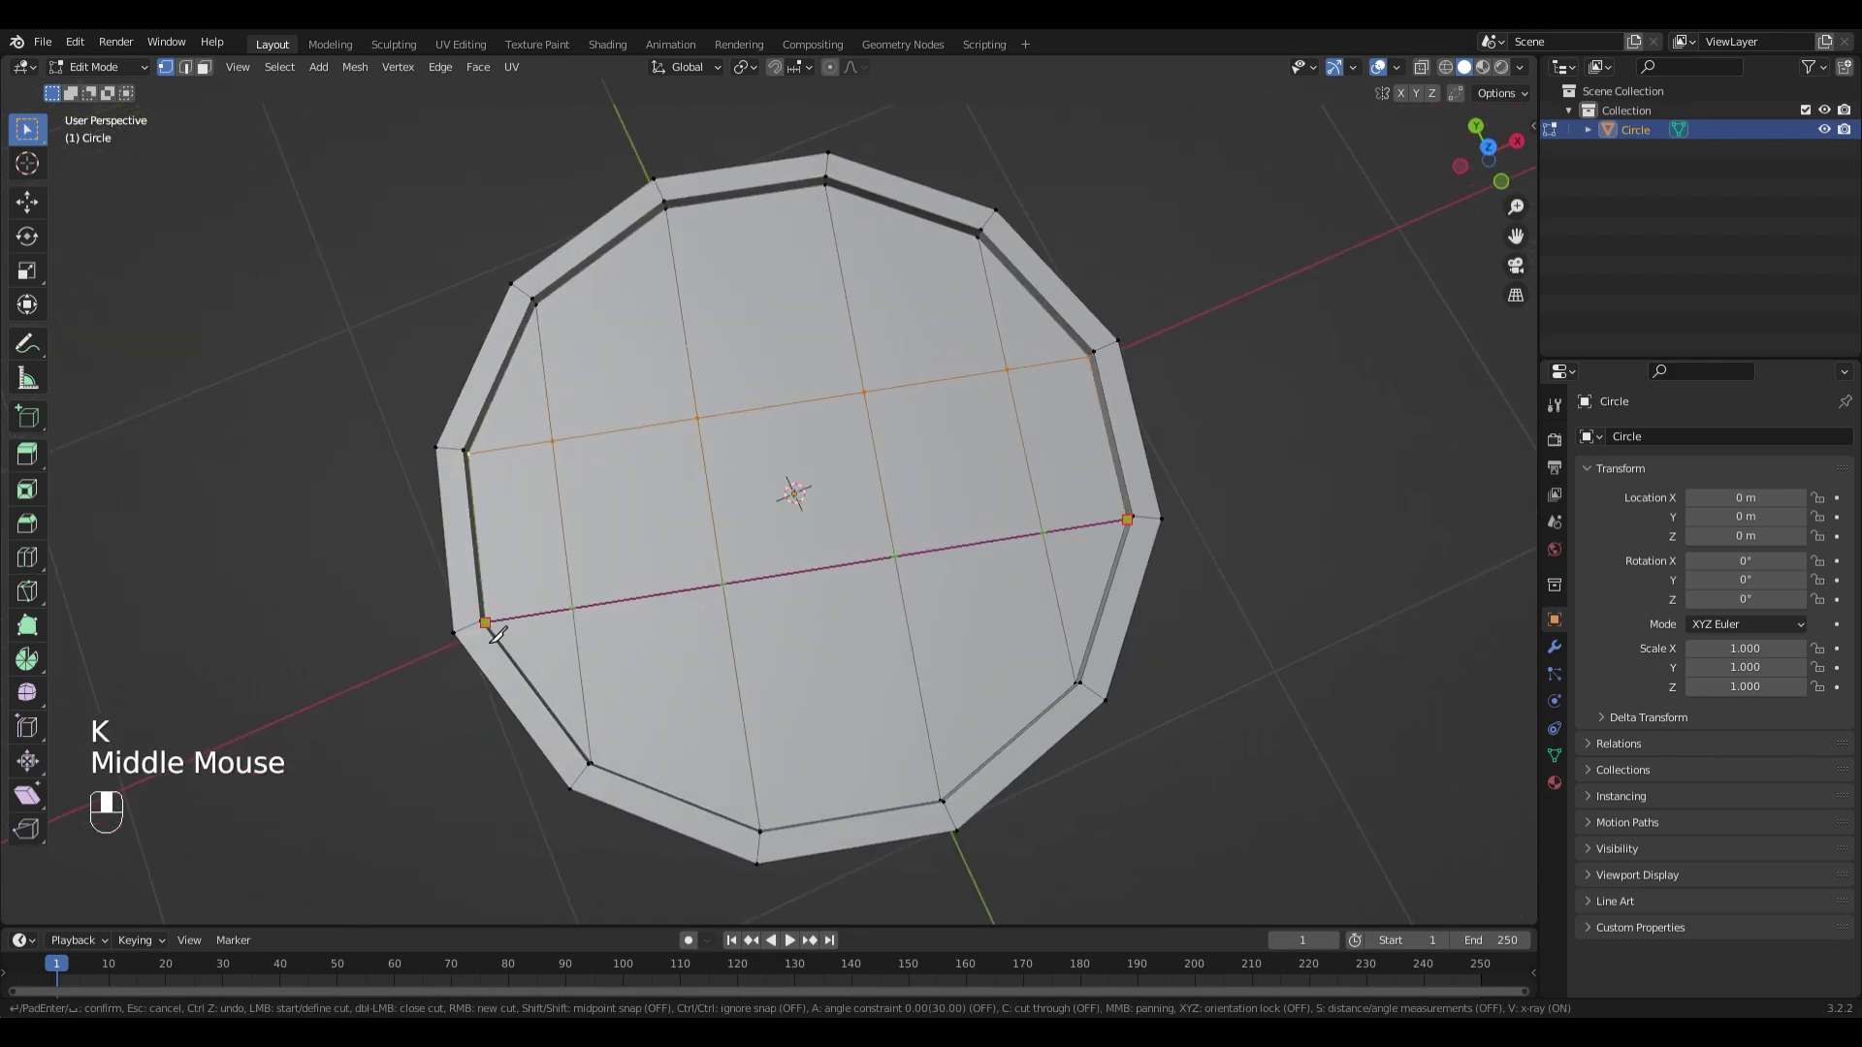
middle_click_drag(656, 611, 610, 540)
key("Return")
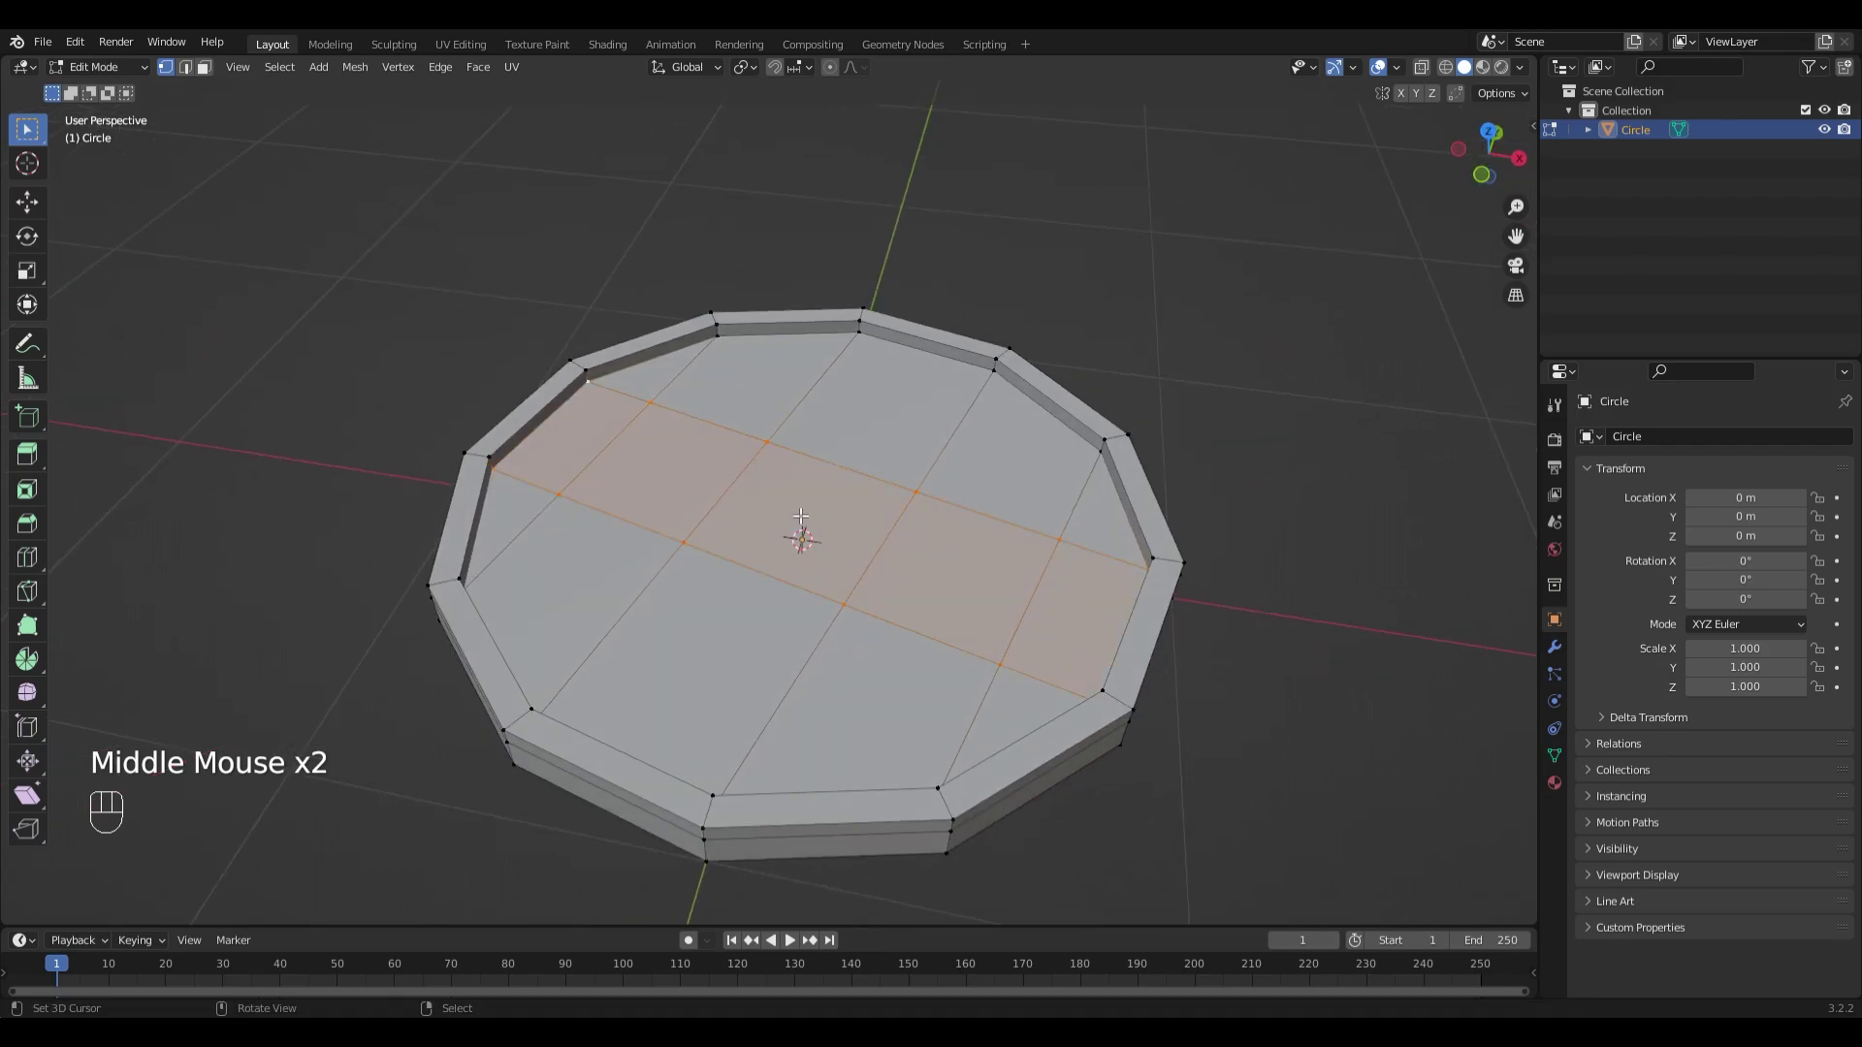
right_click_drag(931, 480, 1309, 481)
key("3")
Step: Subdivide the centre face, inset it, and round the centre faces into a circle
right_click(810, 541)
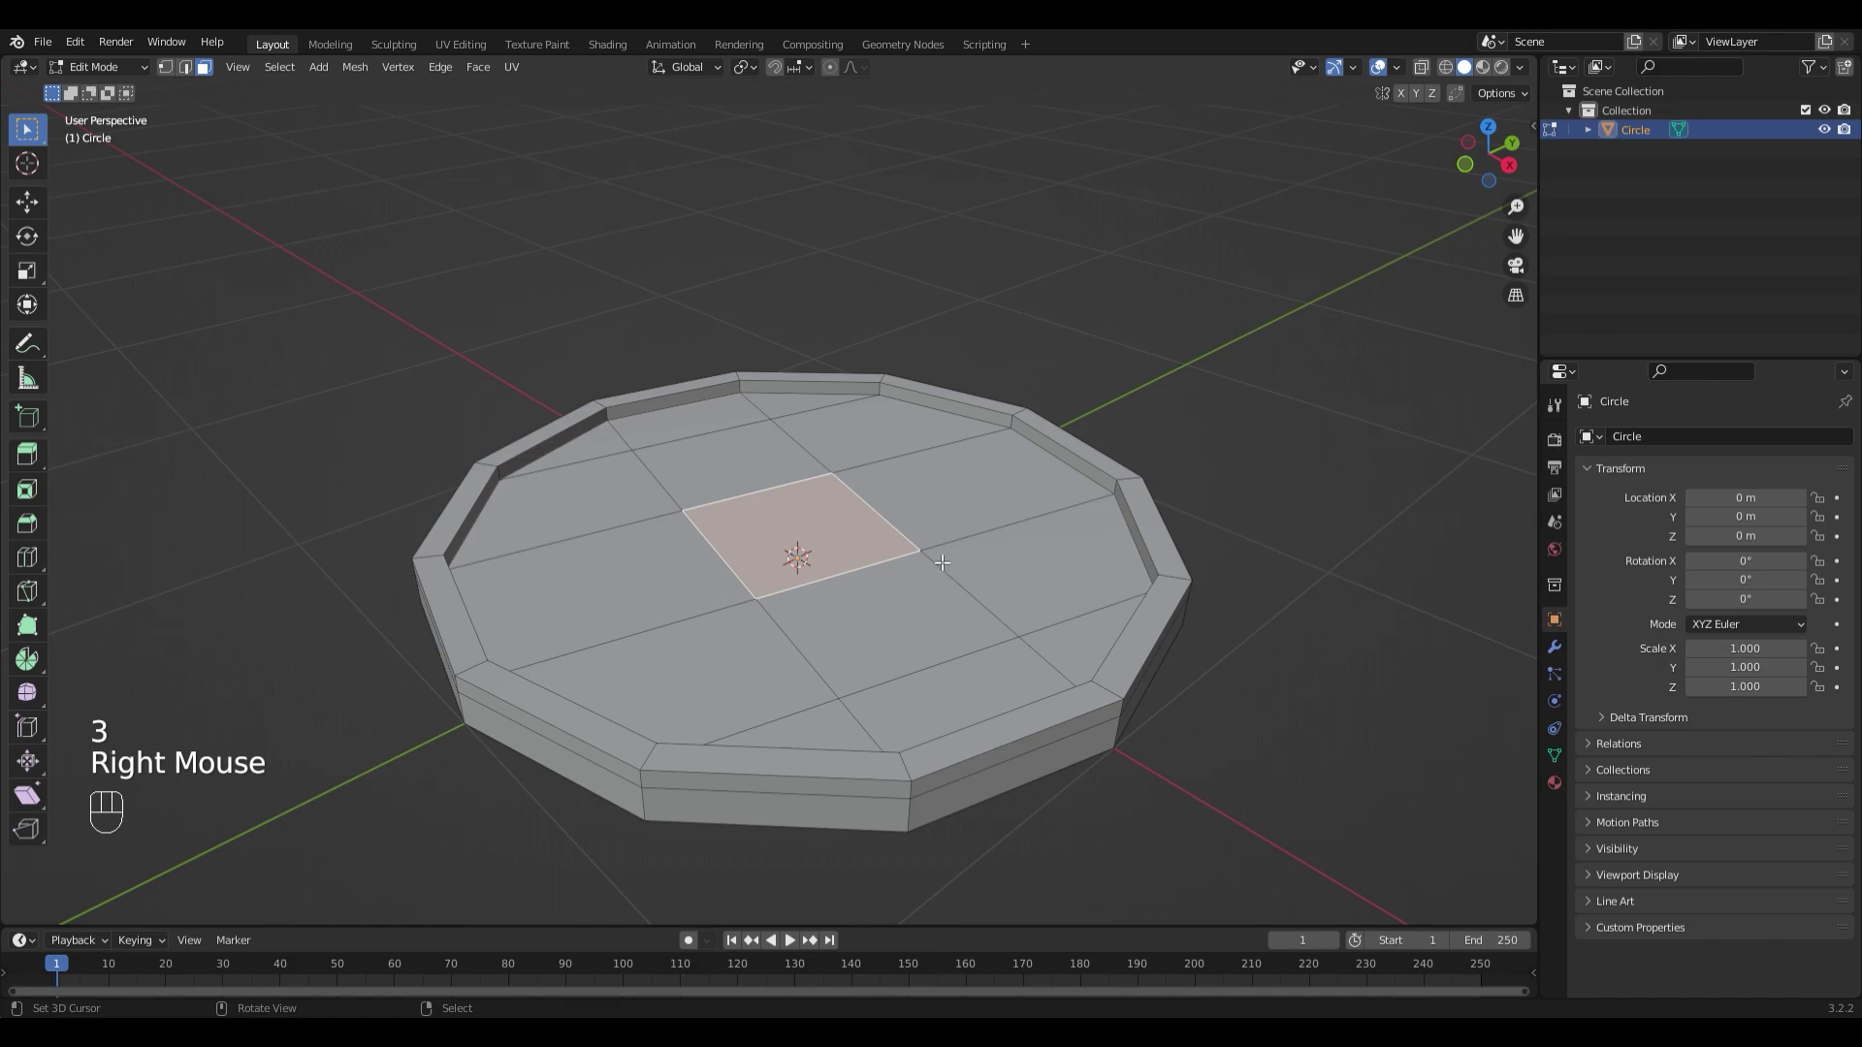
key("w")
left_click(860, 587)
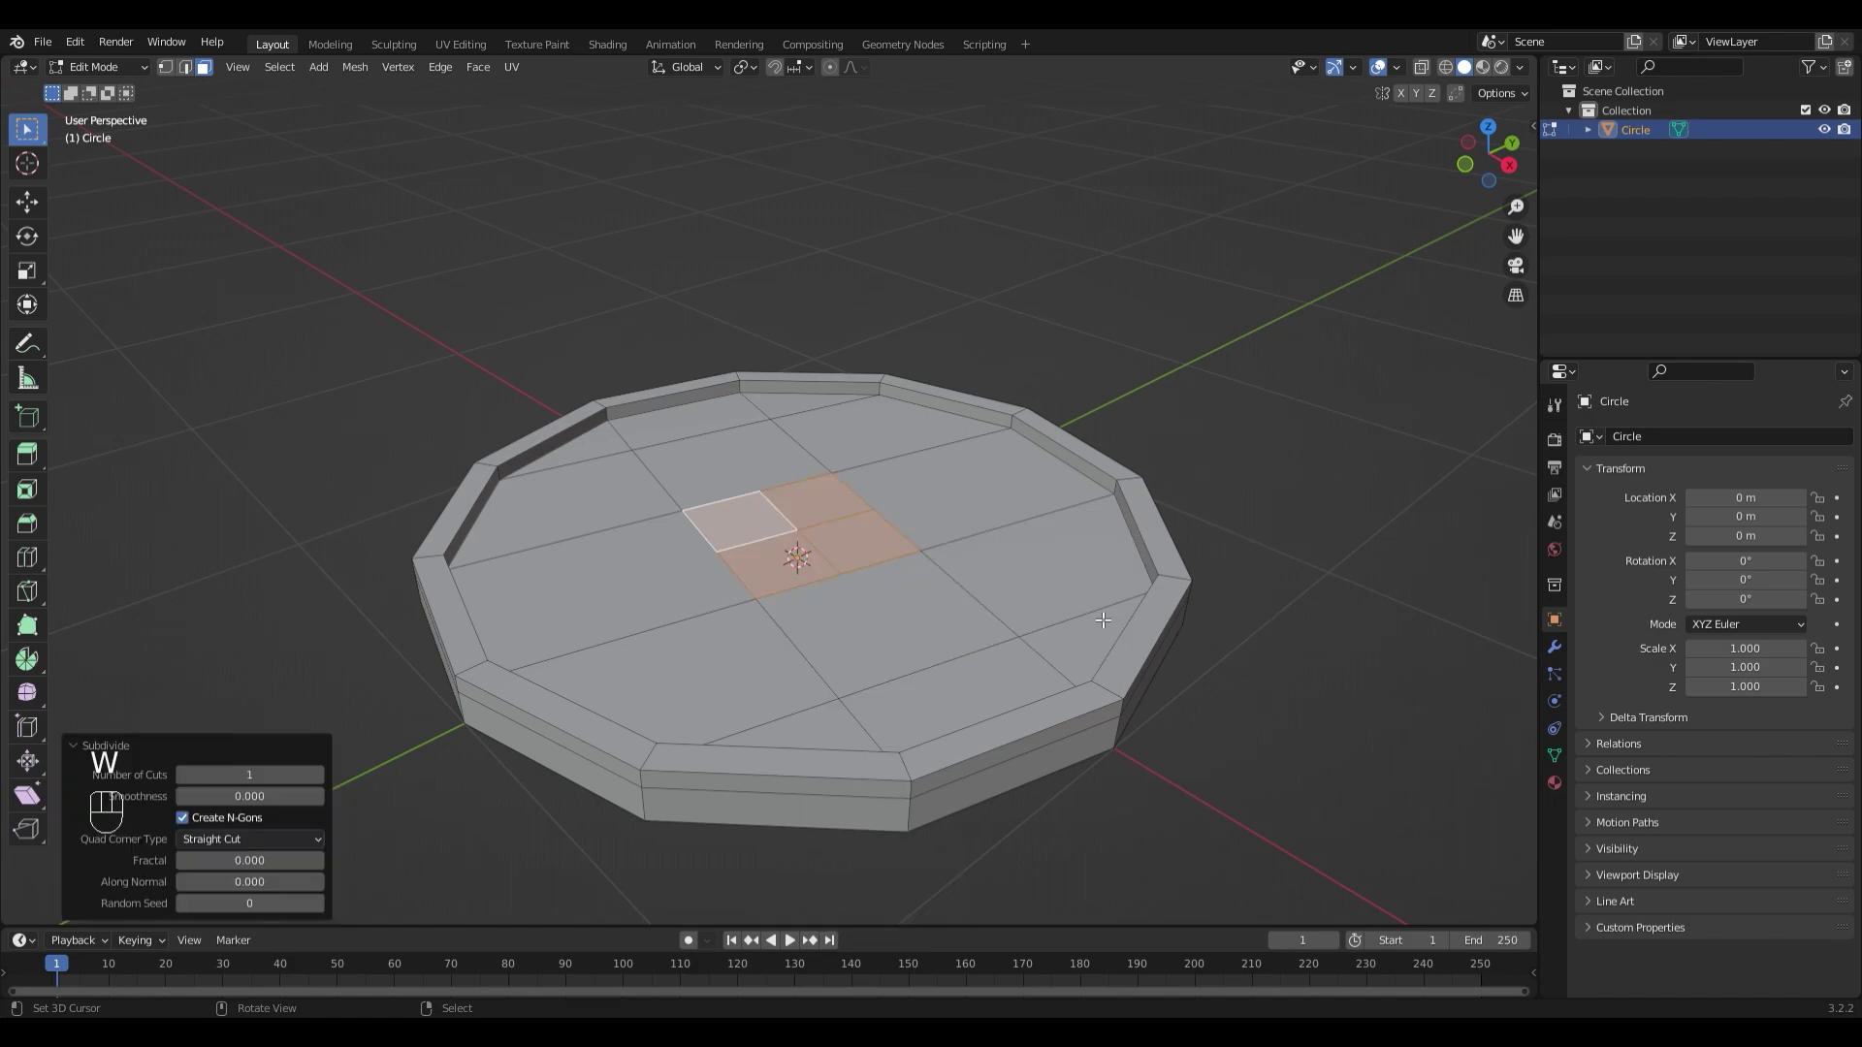
key("i")
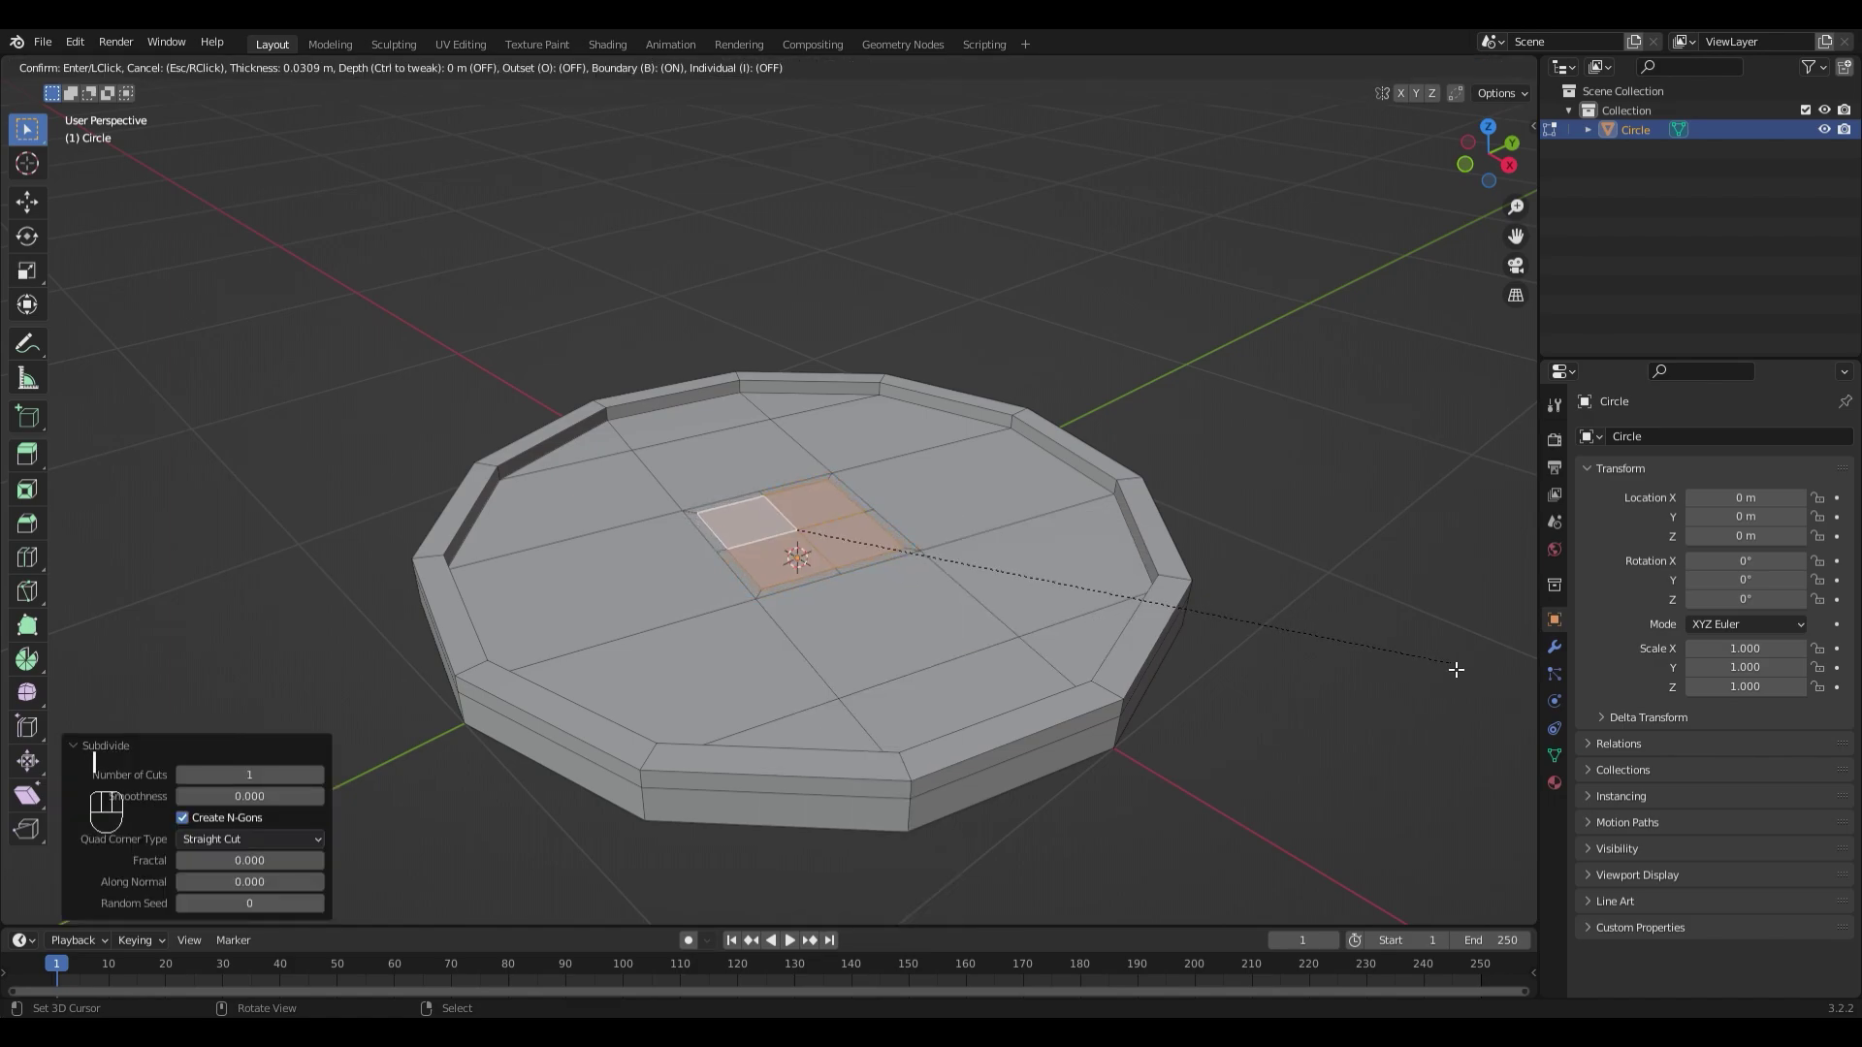
left_click(1375, 667)
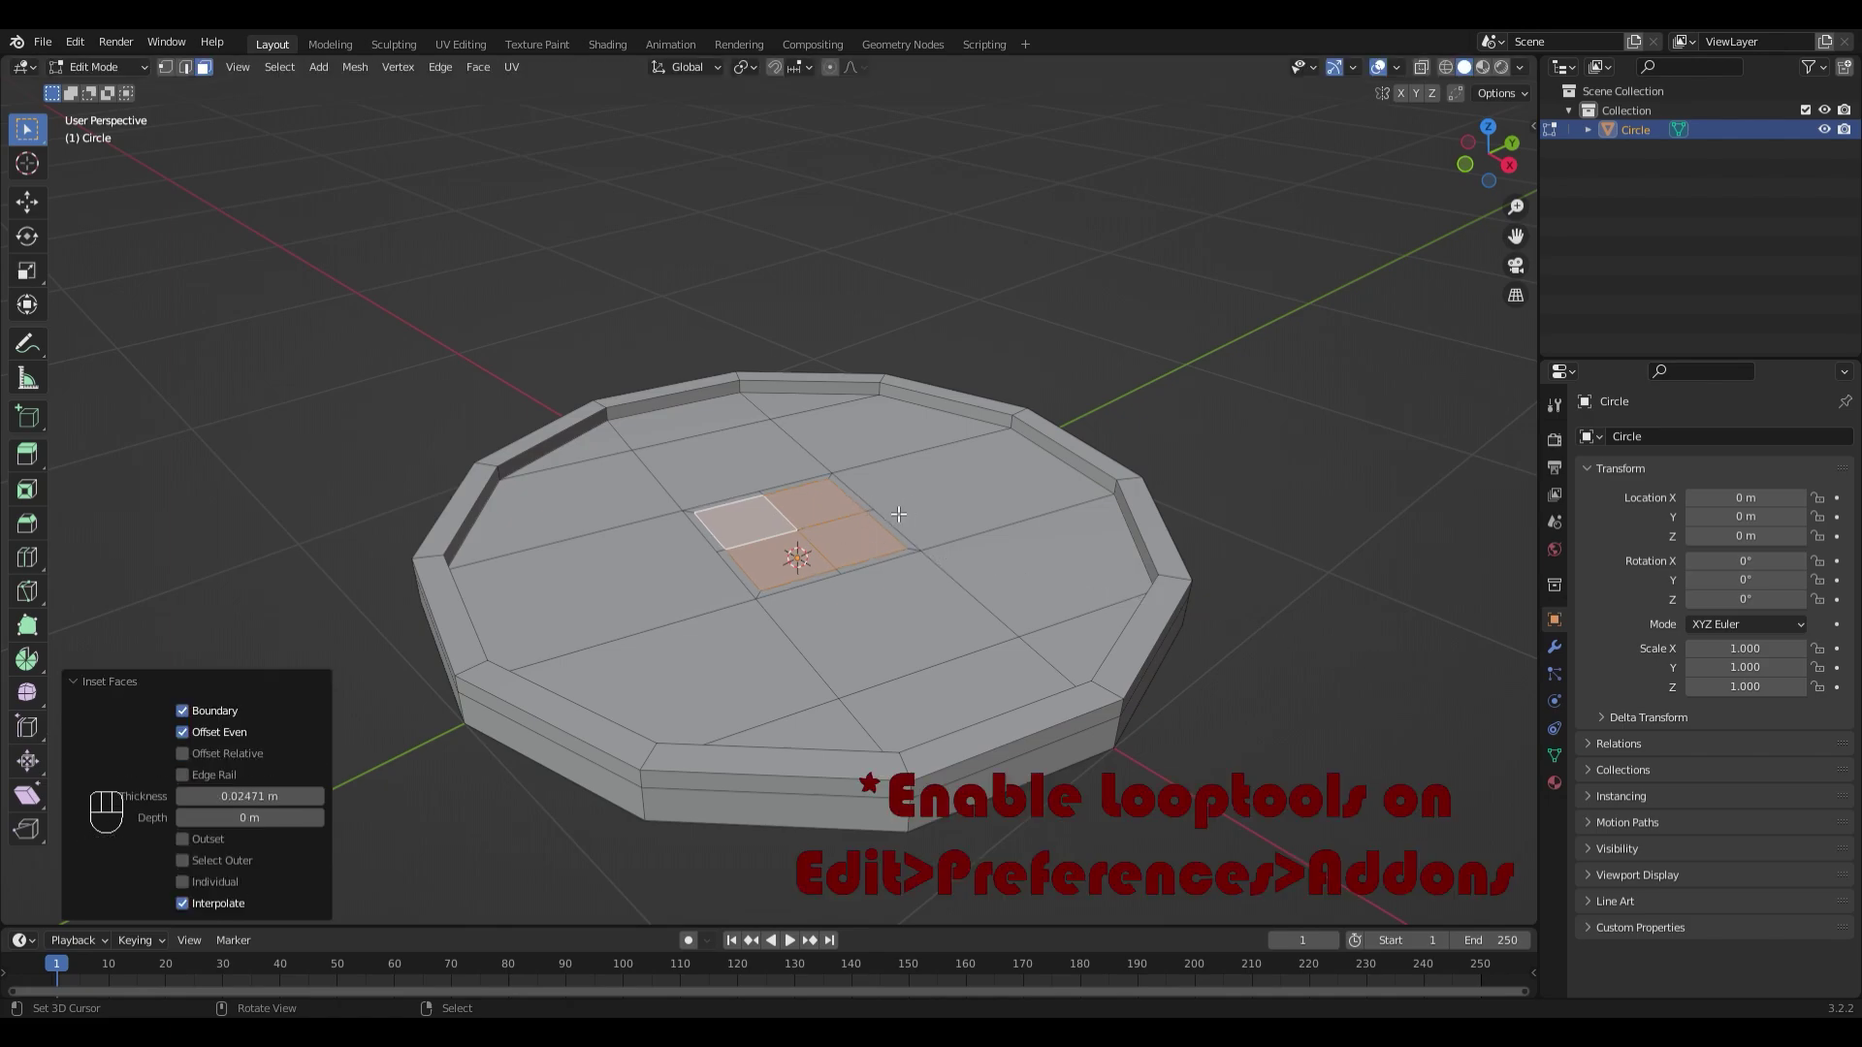
key("w")
mouse_move(816, 452)
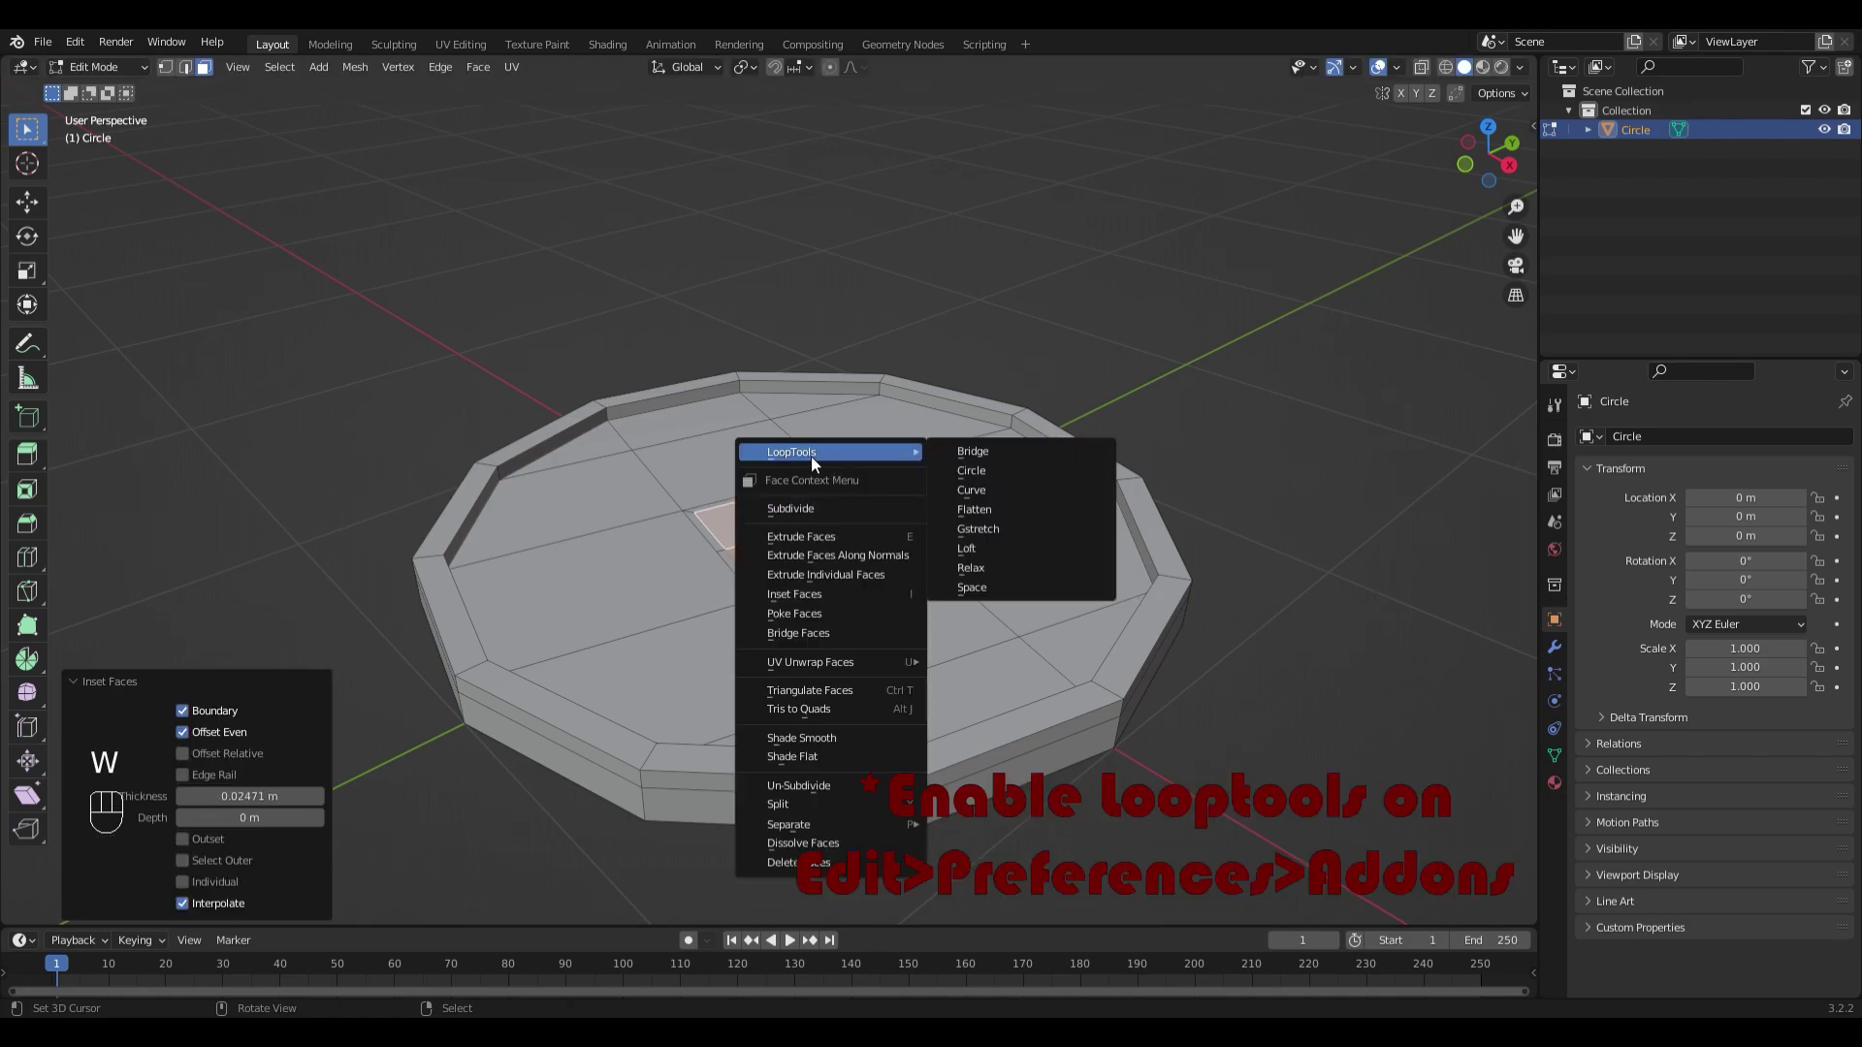
left_click(981, 471)
middle_click_drag(1019, 509, 1394, 549)
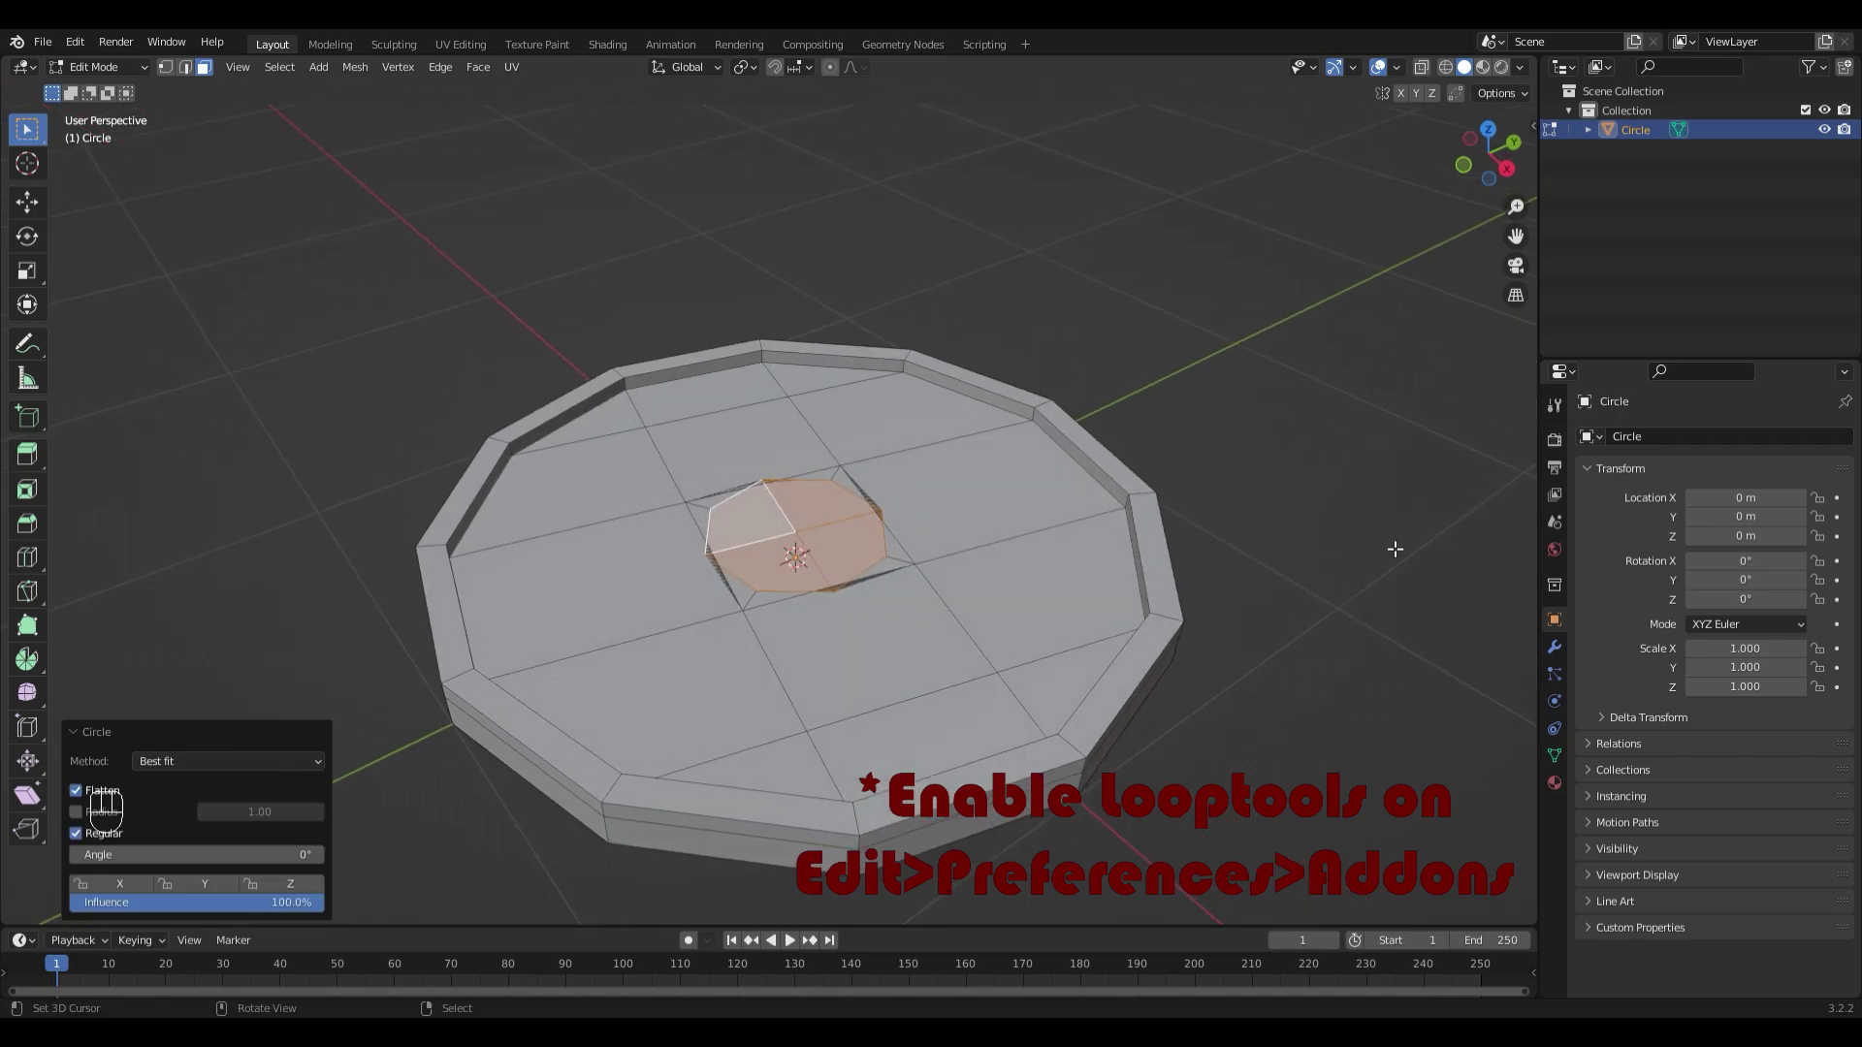
Step: Shrink the central faces slightly and extrude them up into the boss
key("s")
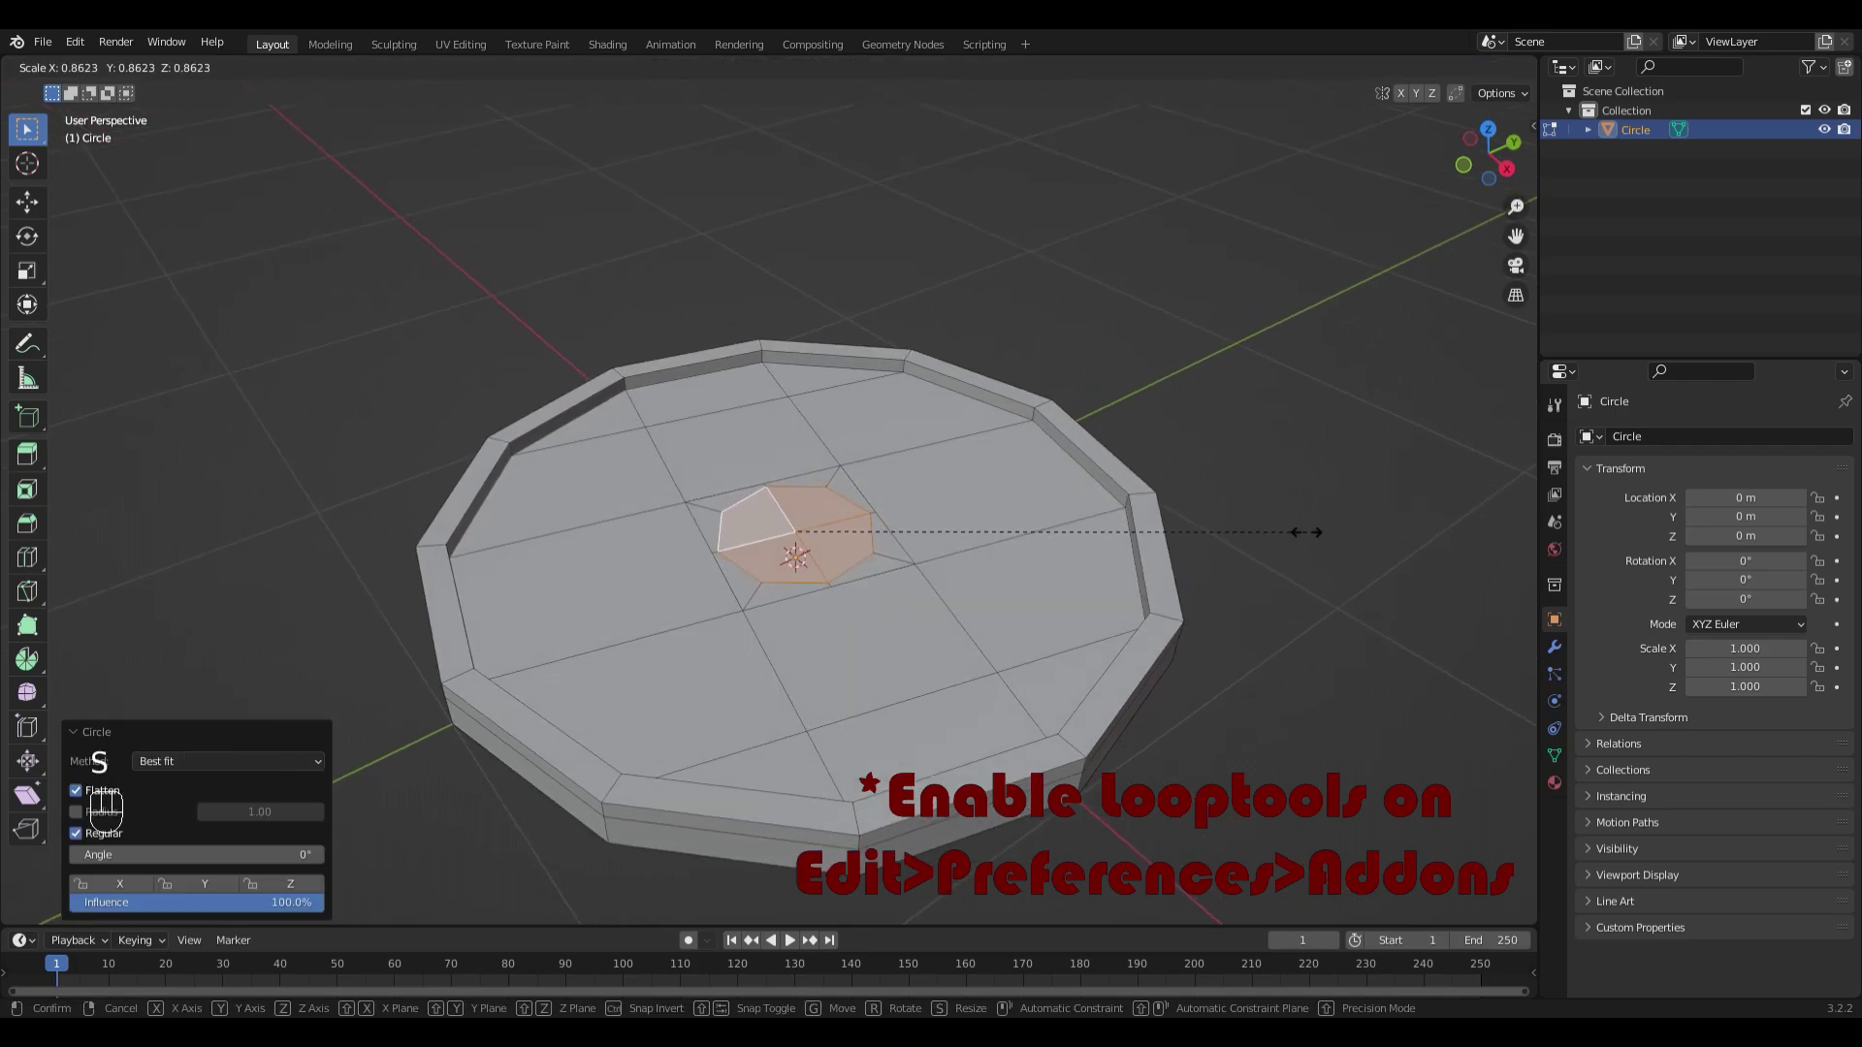
left_click(1314, 534)
middle_click_drag(1313, 539, 1248, 637)
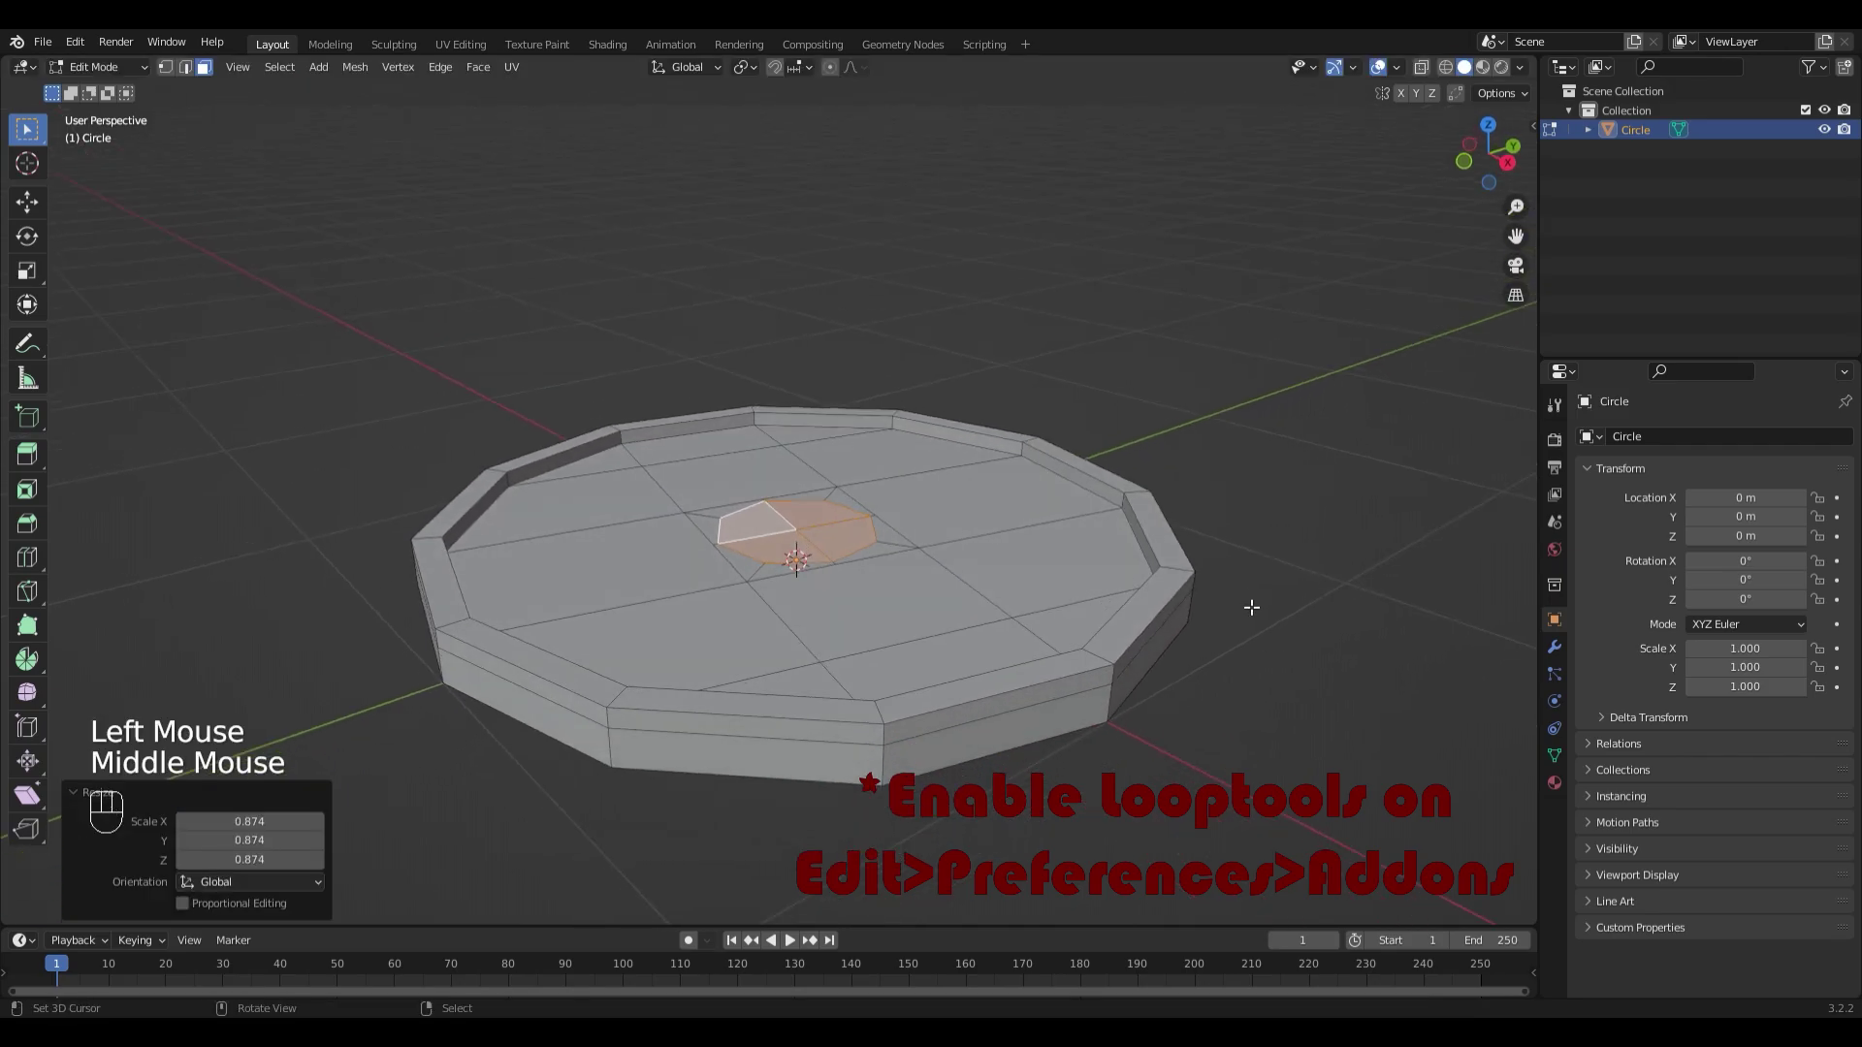
key("e")
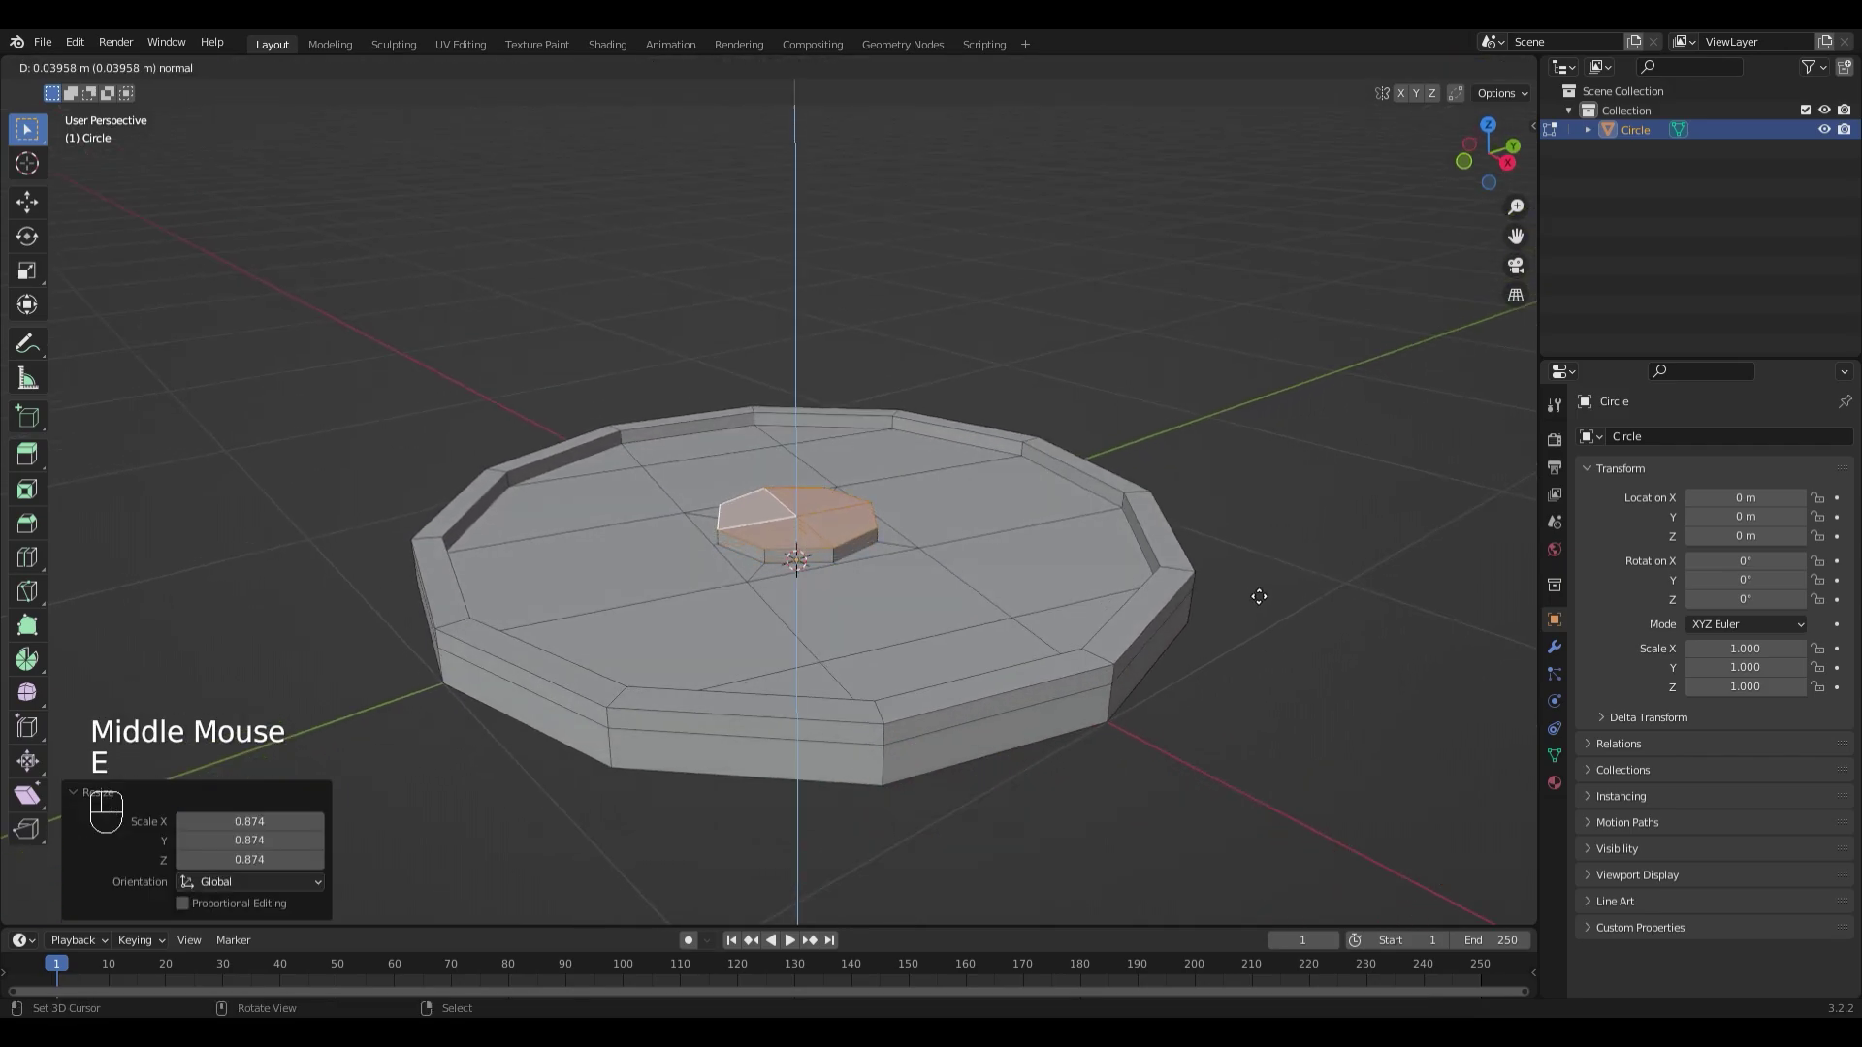
left_click(1258, 593)
Step: Inset the boss top and extrude it up into a second tier
key("i")
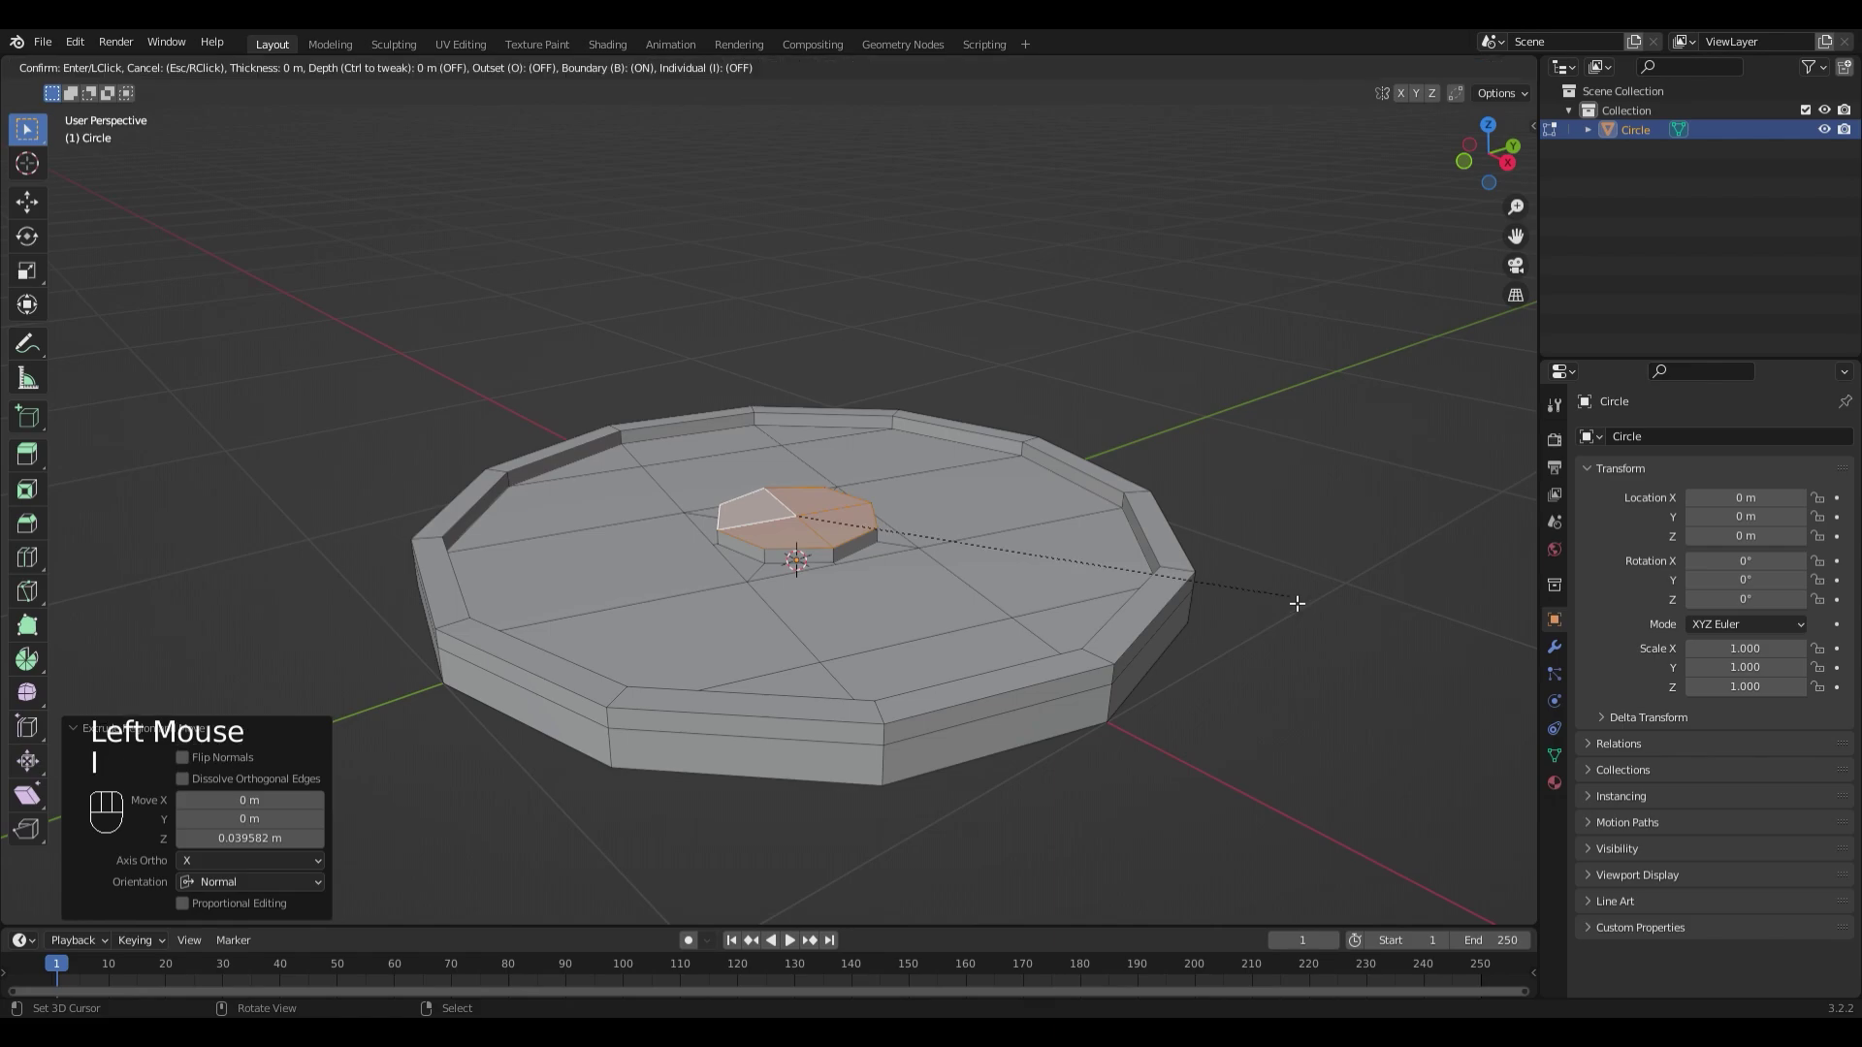
left_click(1287, 594)
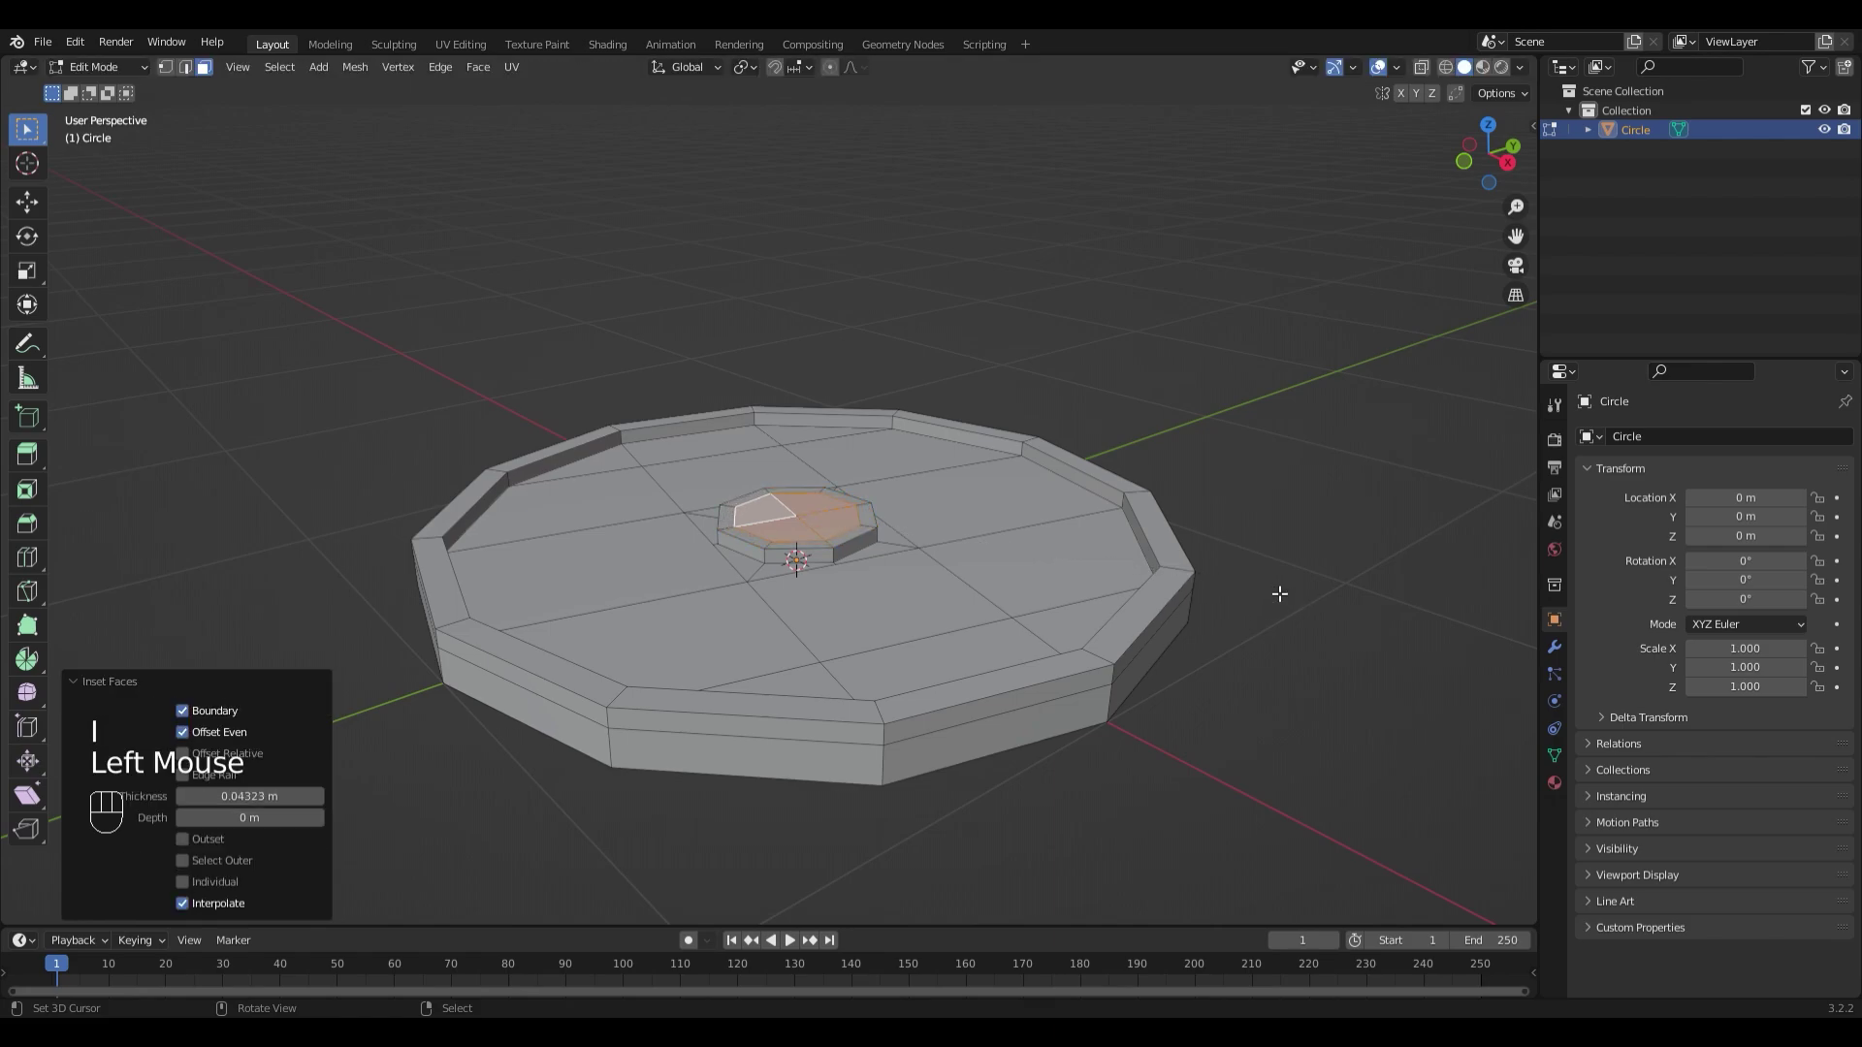
key("e")
left_click(1367, 575)
key("s")
key("Escape")
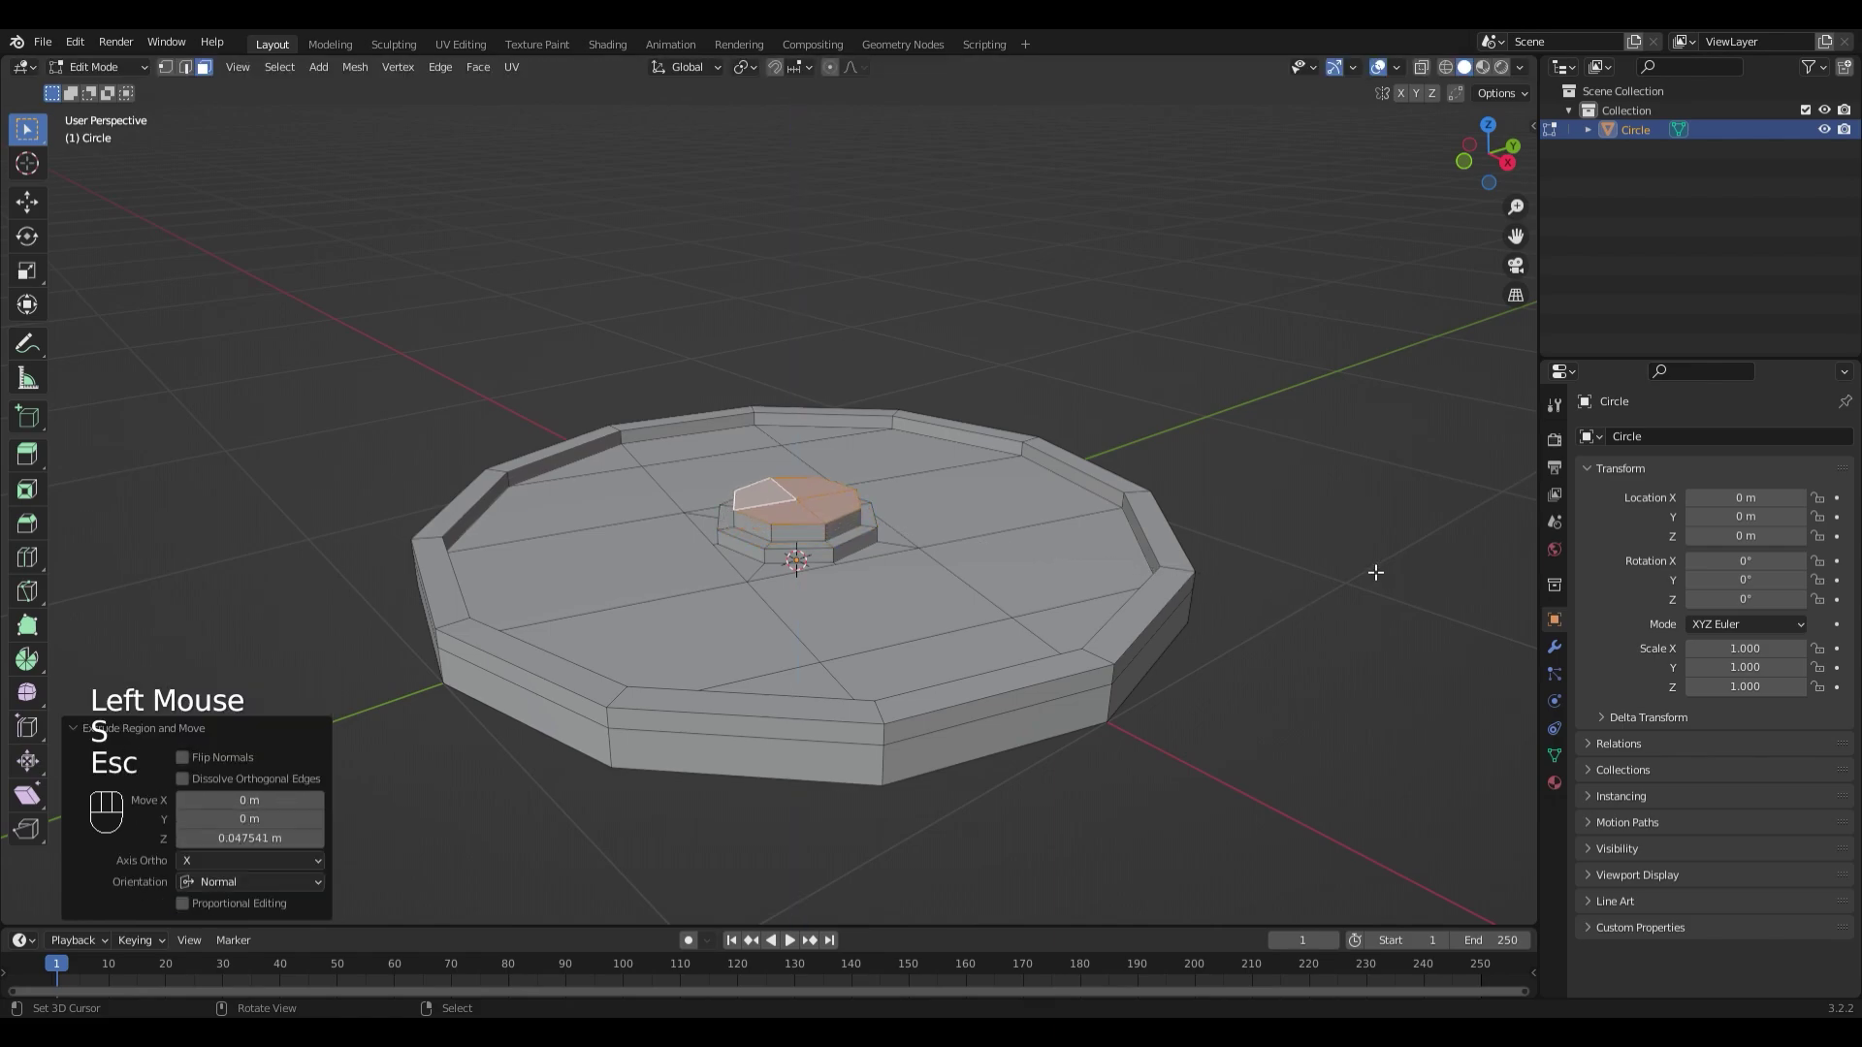
key("s")
Step: Scale the boss top face to about 0.76 and lower it along Z
left_click(1251, 538)
middle_click_drag(1250, 538, 1185, 470)
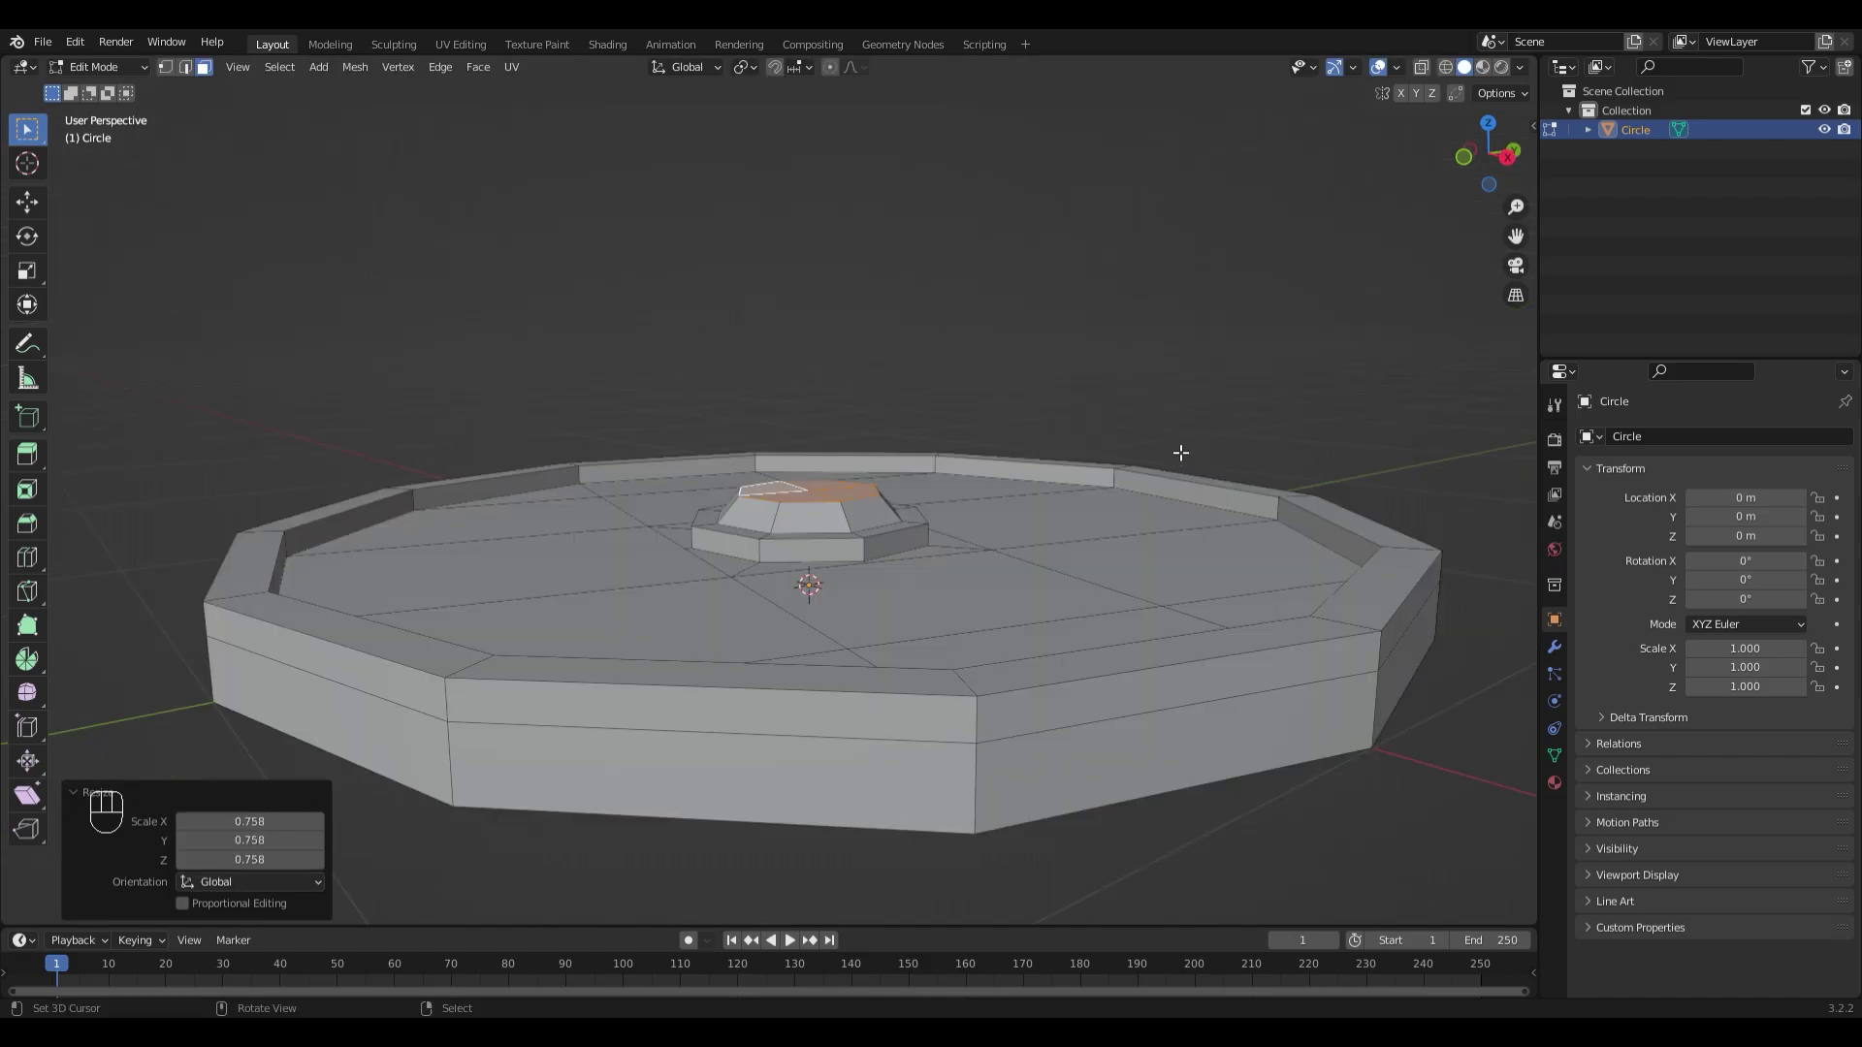
key("g")
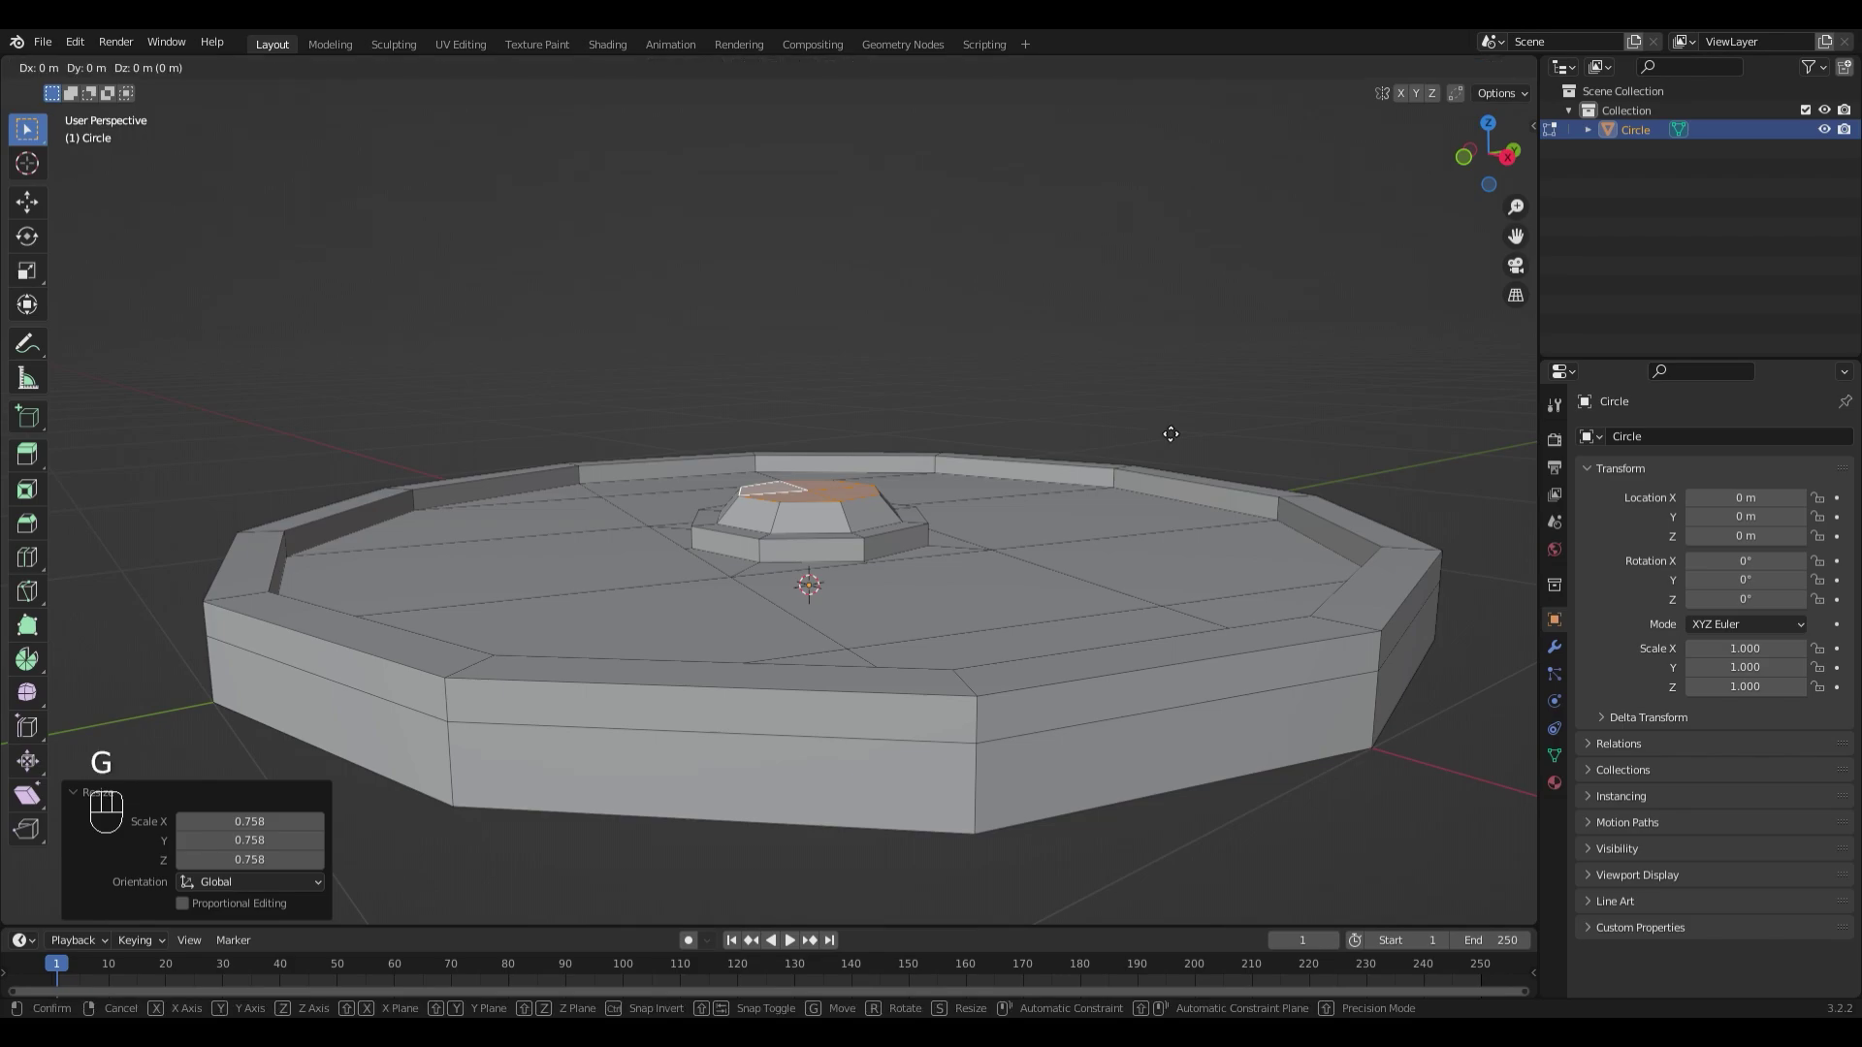
key("z")
left_click(1168, 448)
scroll(1168, 448, "down", 2)
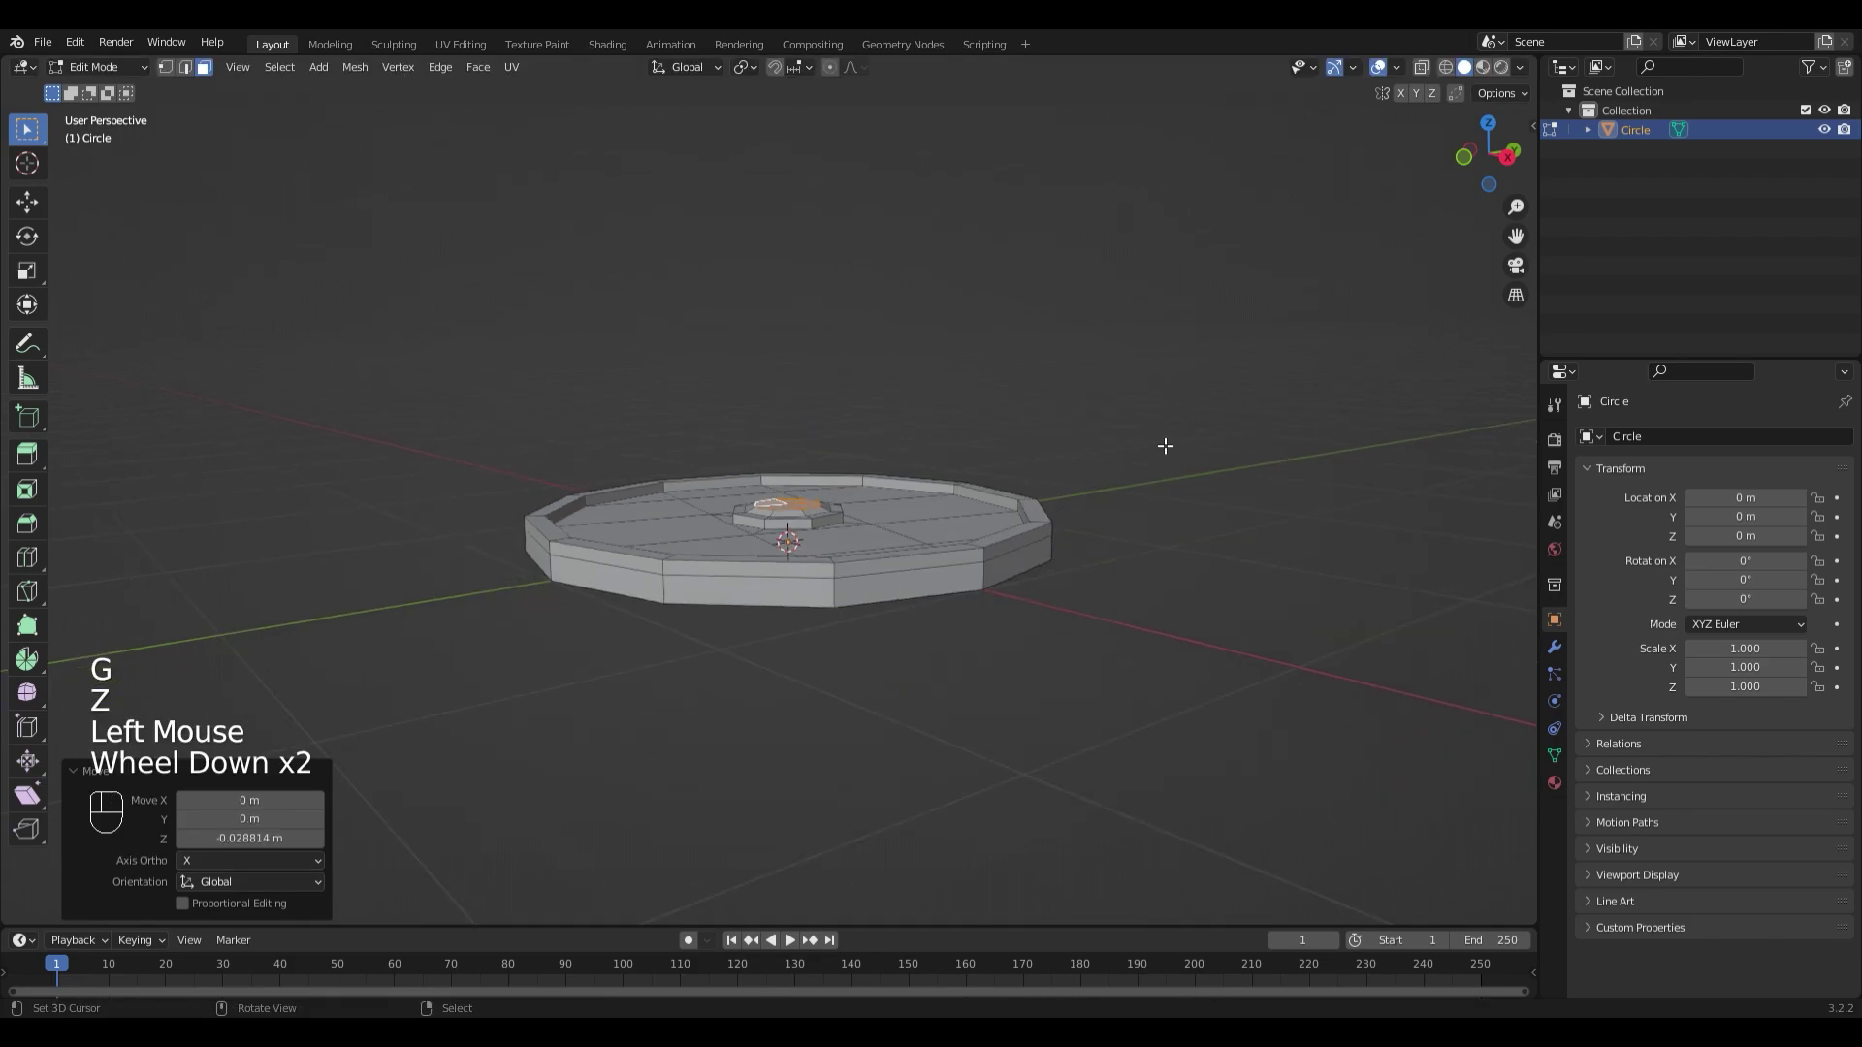
mouse_move(1169, 448)
middle_mouse_down()
mouse_move(1149, 495)
mouse_move(1210, 507)
middle_mouse_up()
scroll(1150, 494, "up", 1)
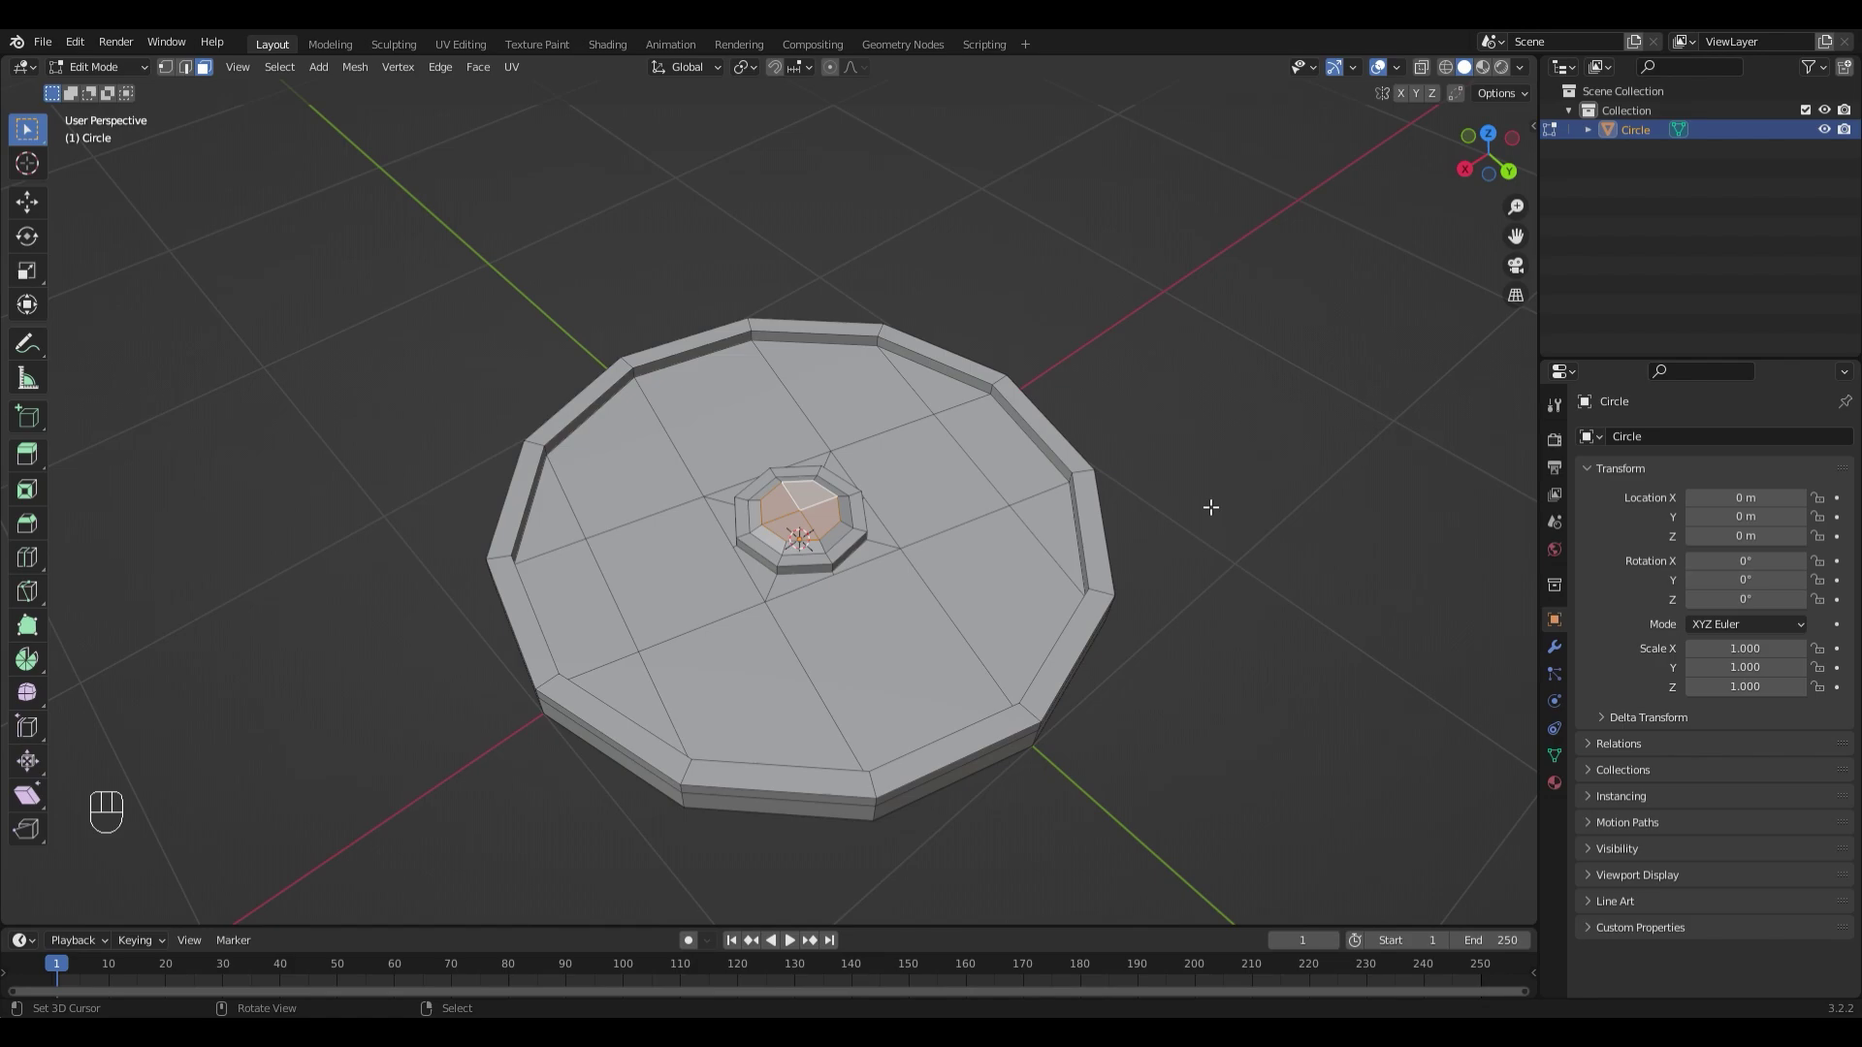
right_click(1038, 536)
key("2")
right_click(1019, 521)
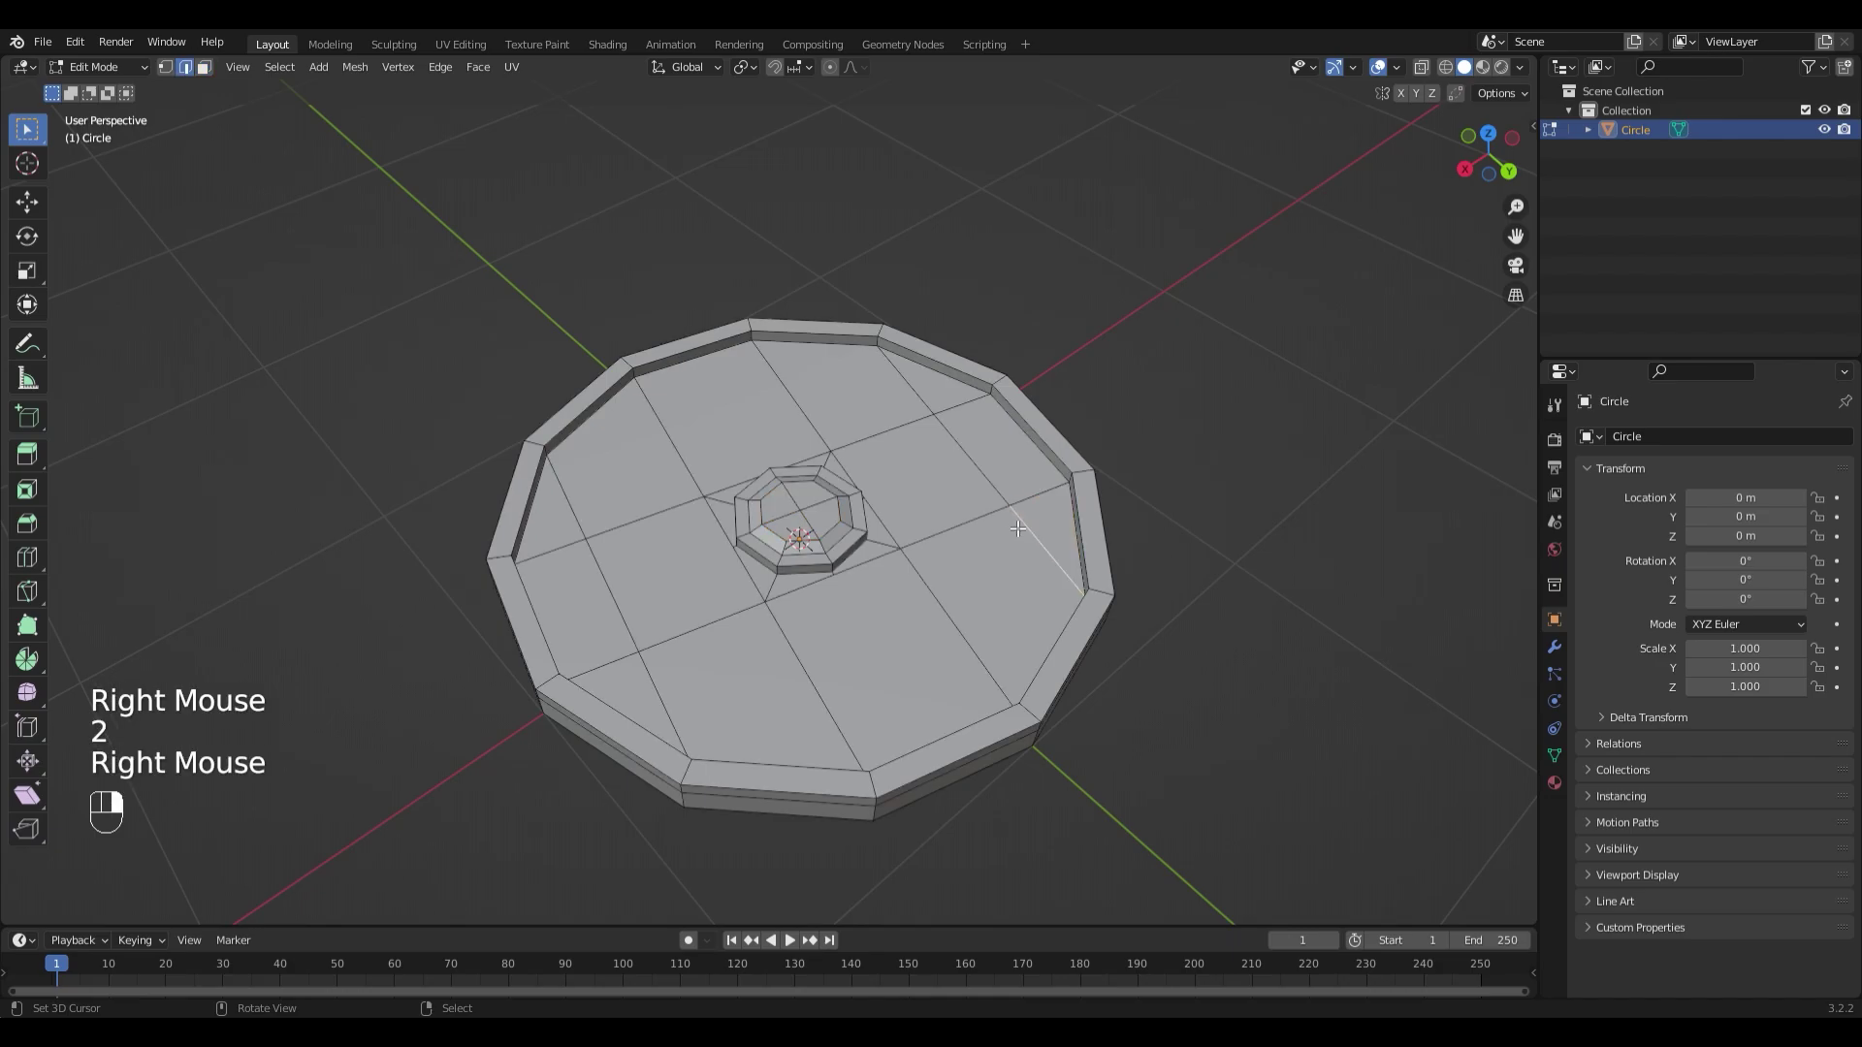
right_click(960, 437, "shift")
right_click(916, 409, "shift")
right_click(953, 625, "shift")
right_click(884, 527, "shift")
right_click(847, 469, "shift")
right_click(786, 393, "shift")
right_click(669, 437, "shift")
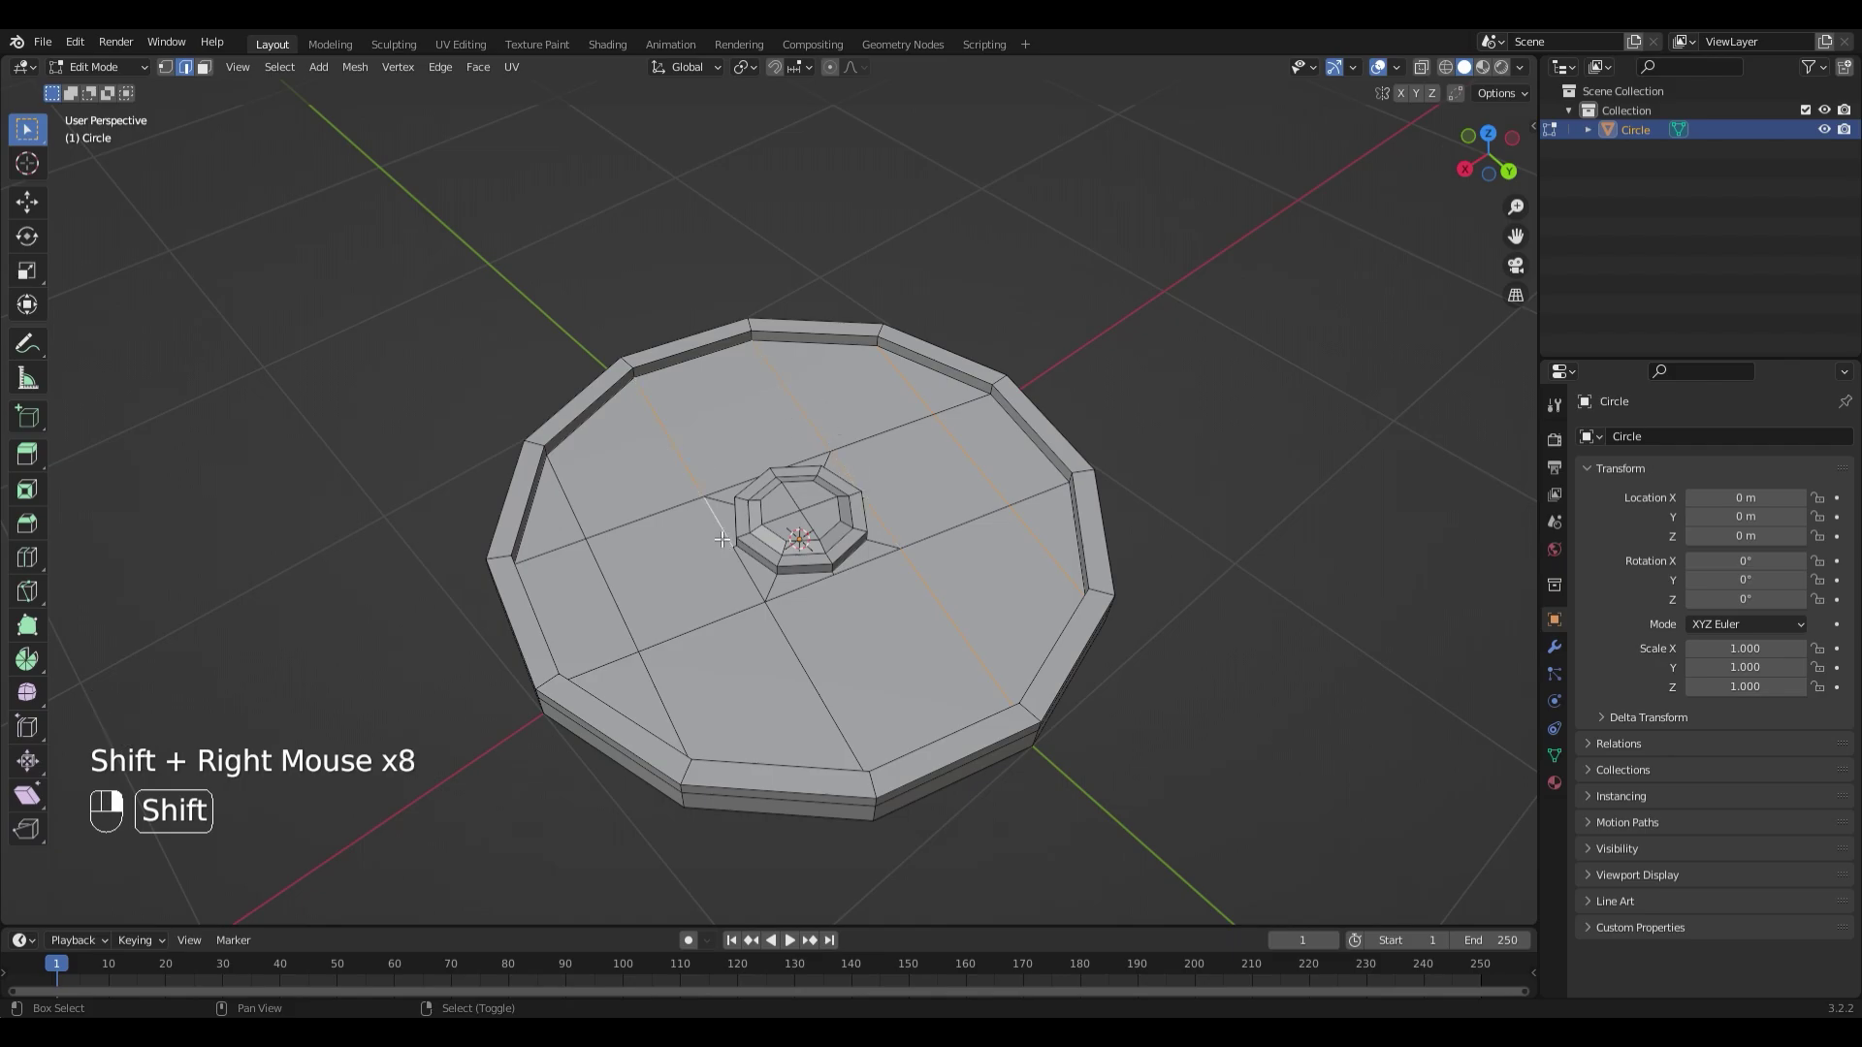
right_click(768, 597, "shift")
right_click(814, 662, "shift")
right_click(640, 698, "shift")
right_click(568, 495, "shift")
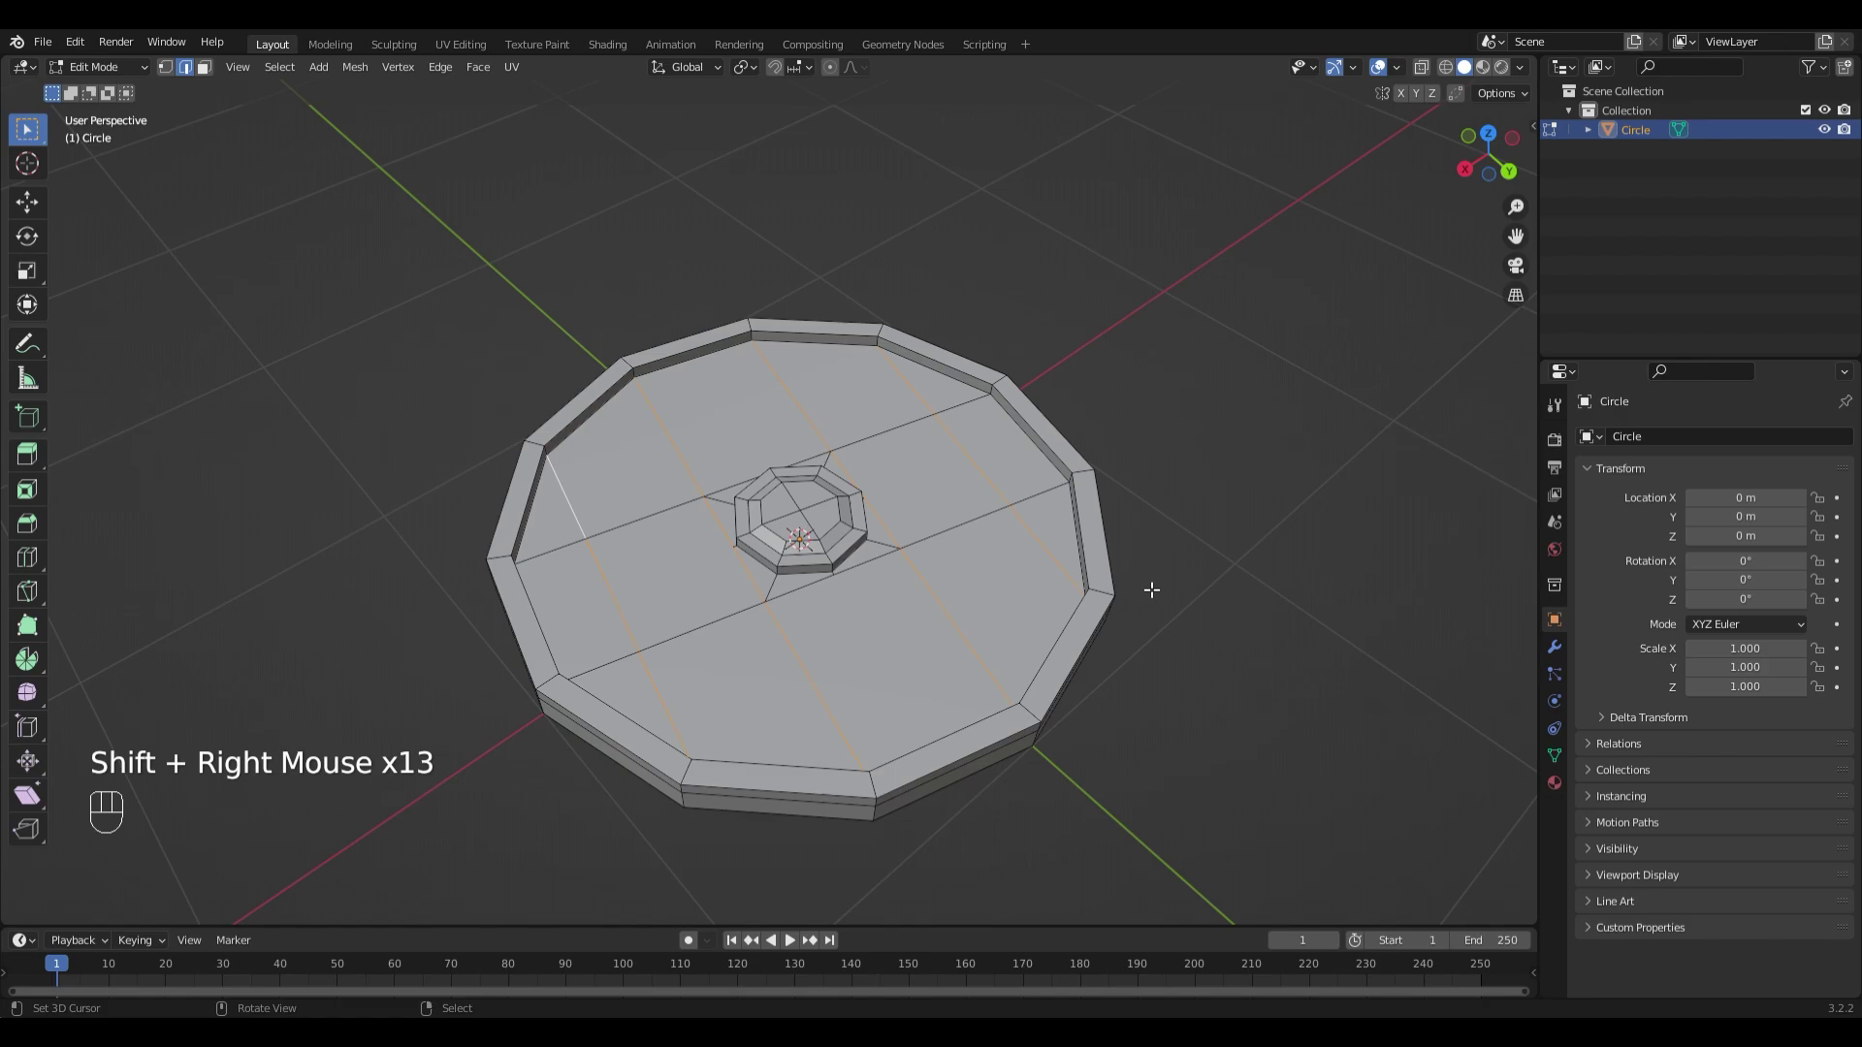
key("ctrl+b")
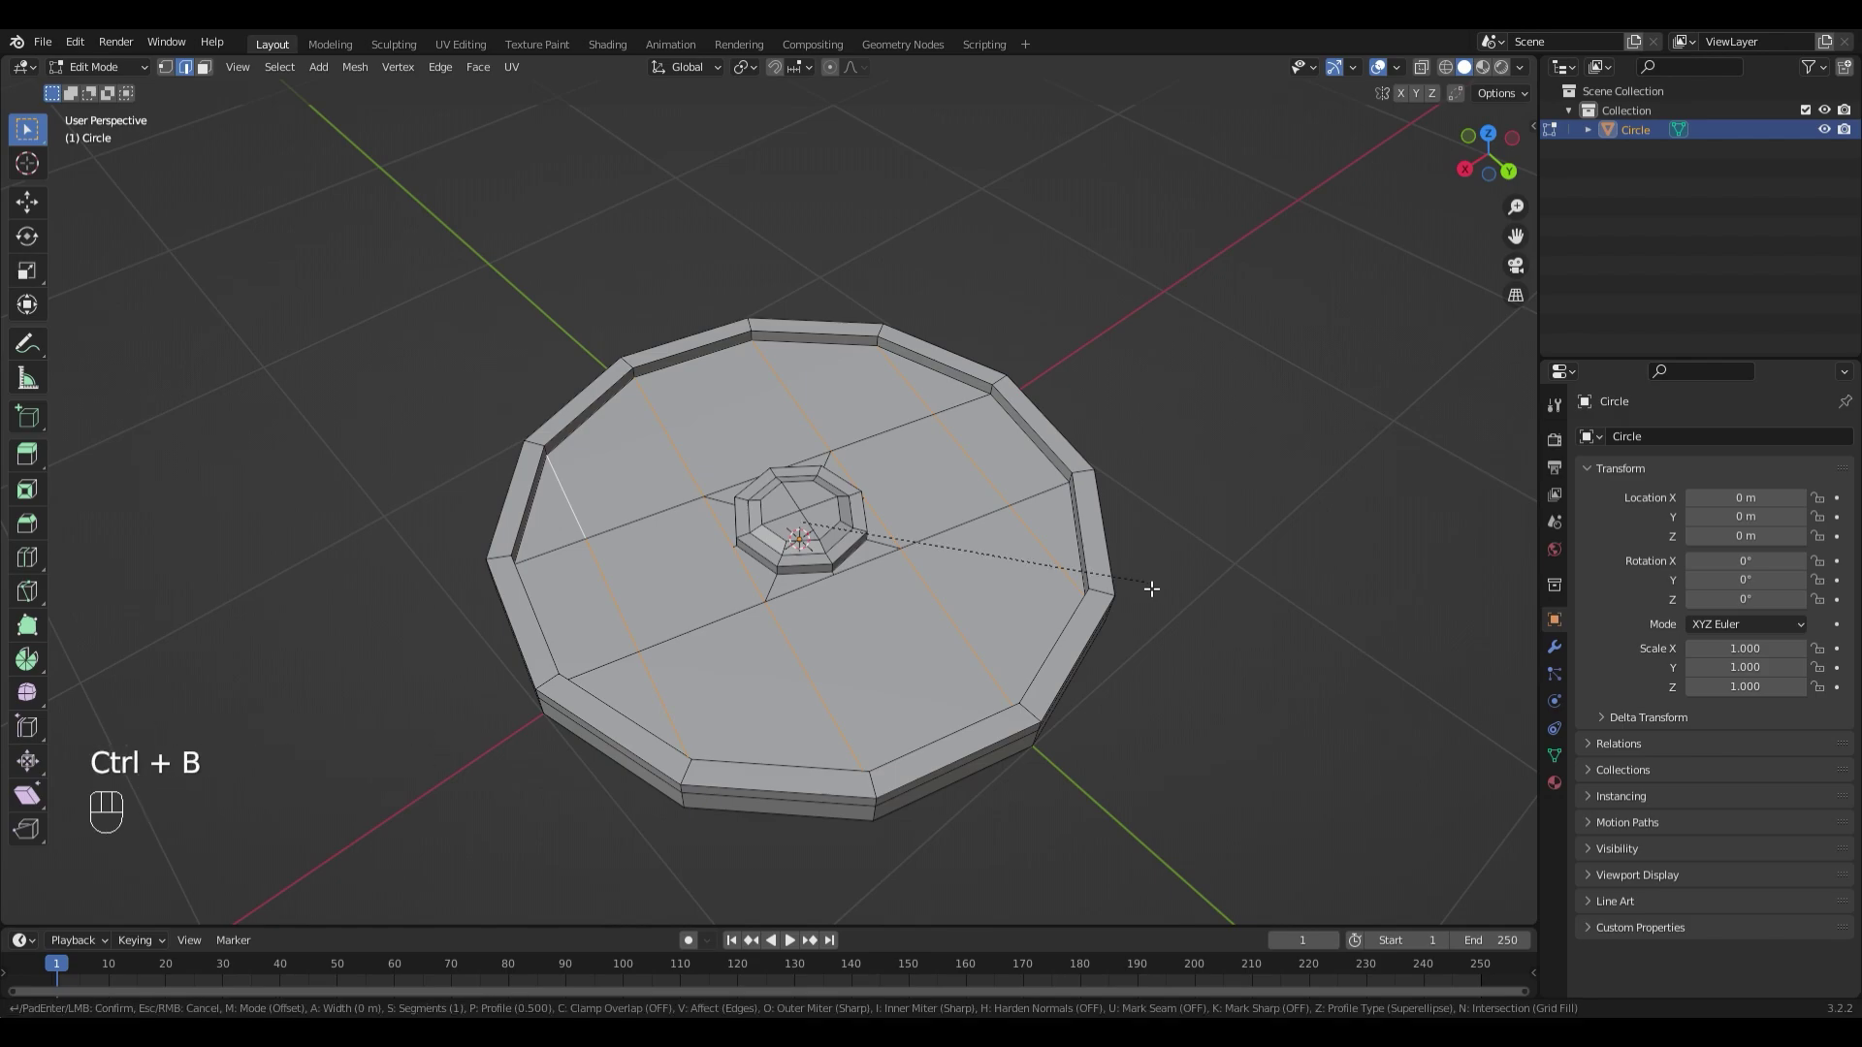
left_click(1159, 587)
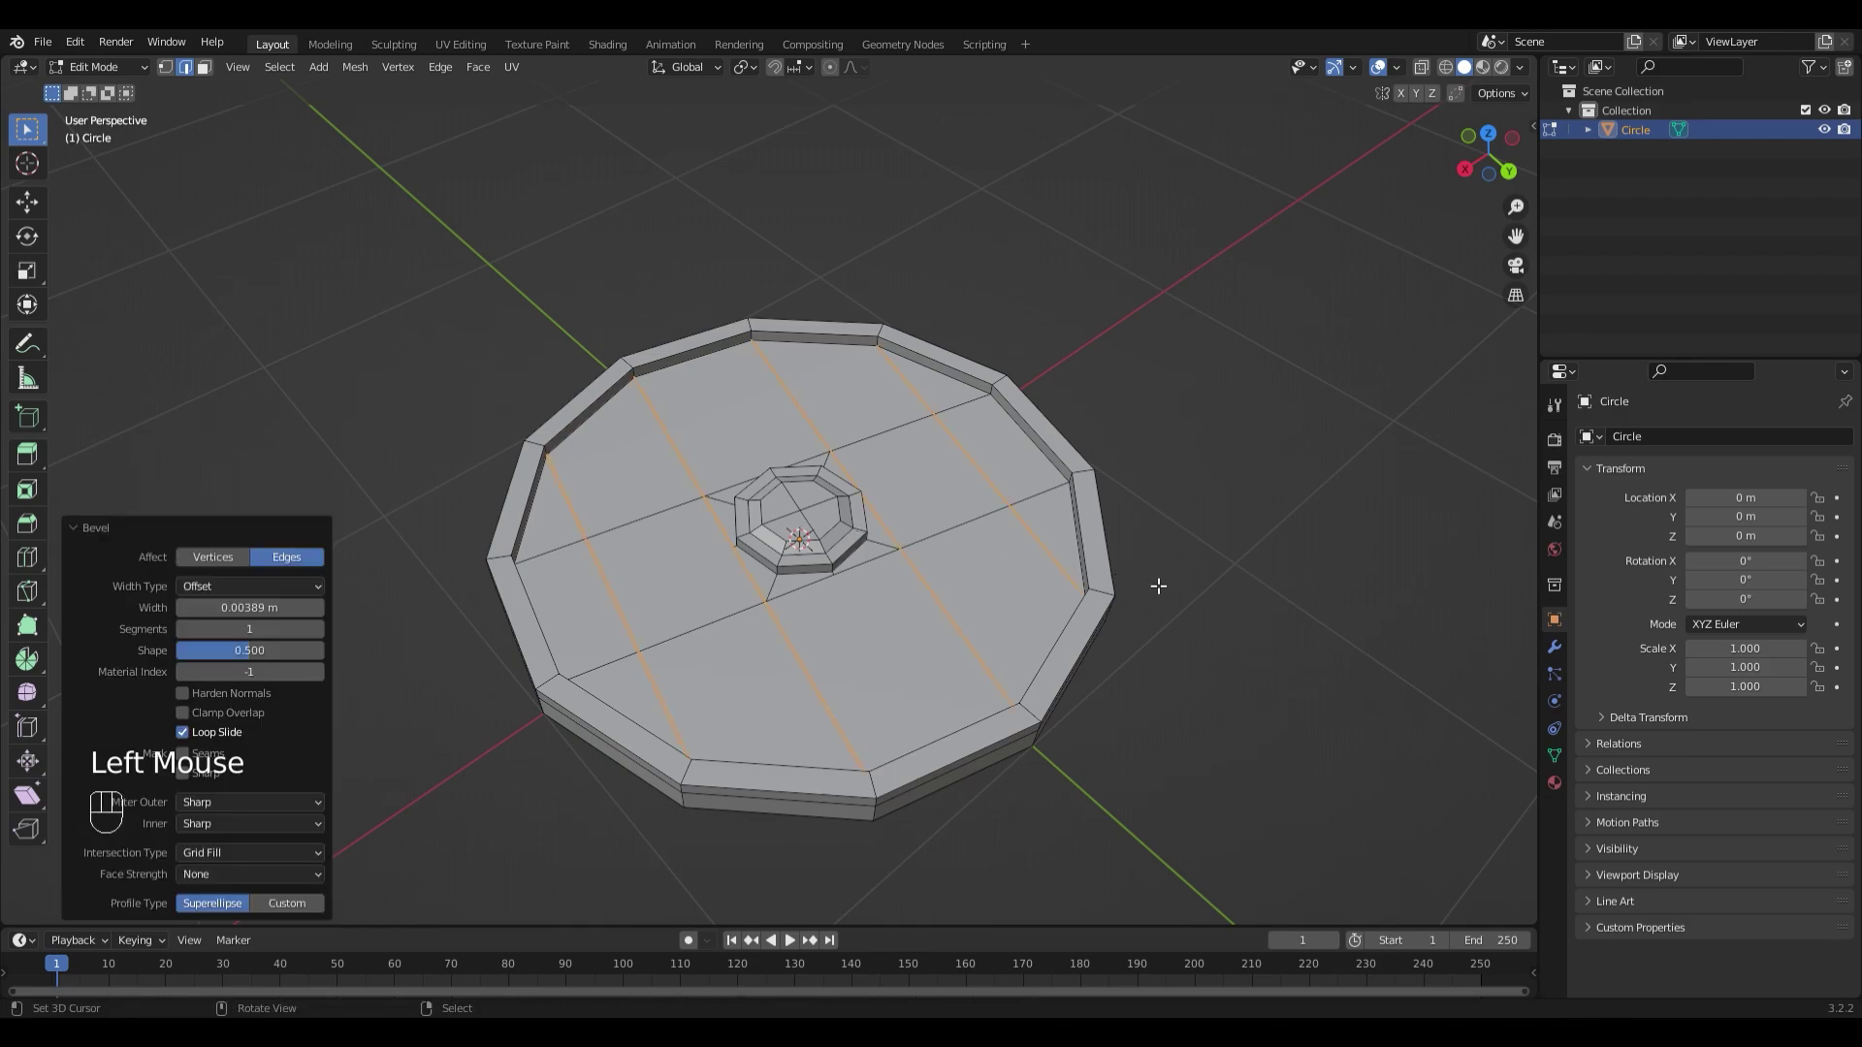
middle_click_drag(1159, 585, 1152, 605)
scroll(1151, 605, "up", 1)
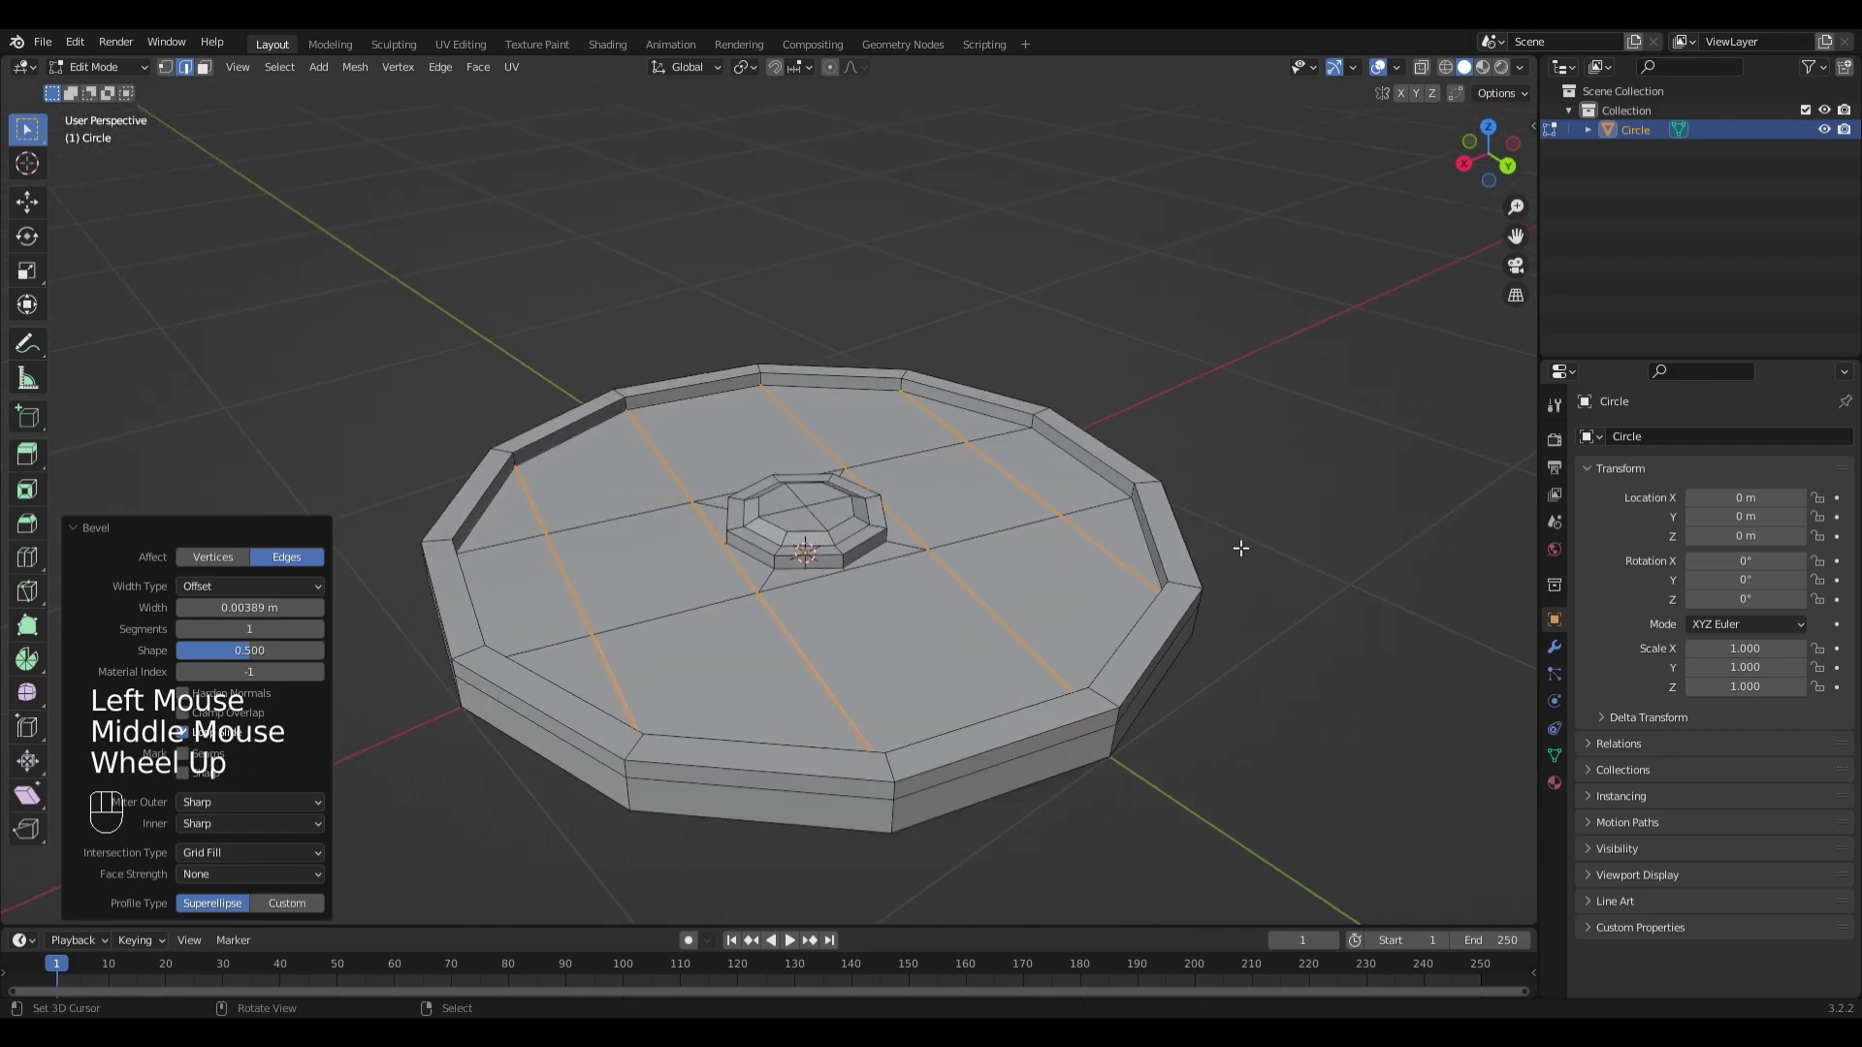
key("e")
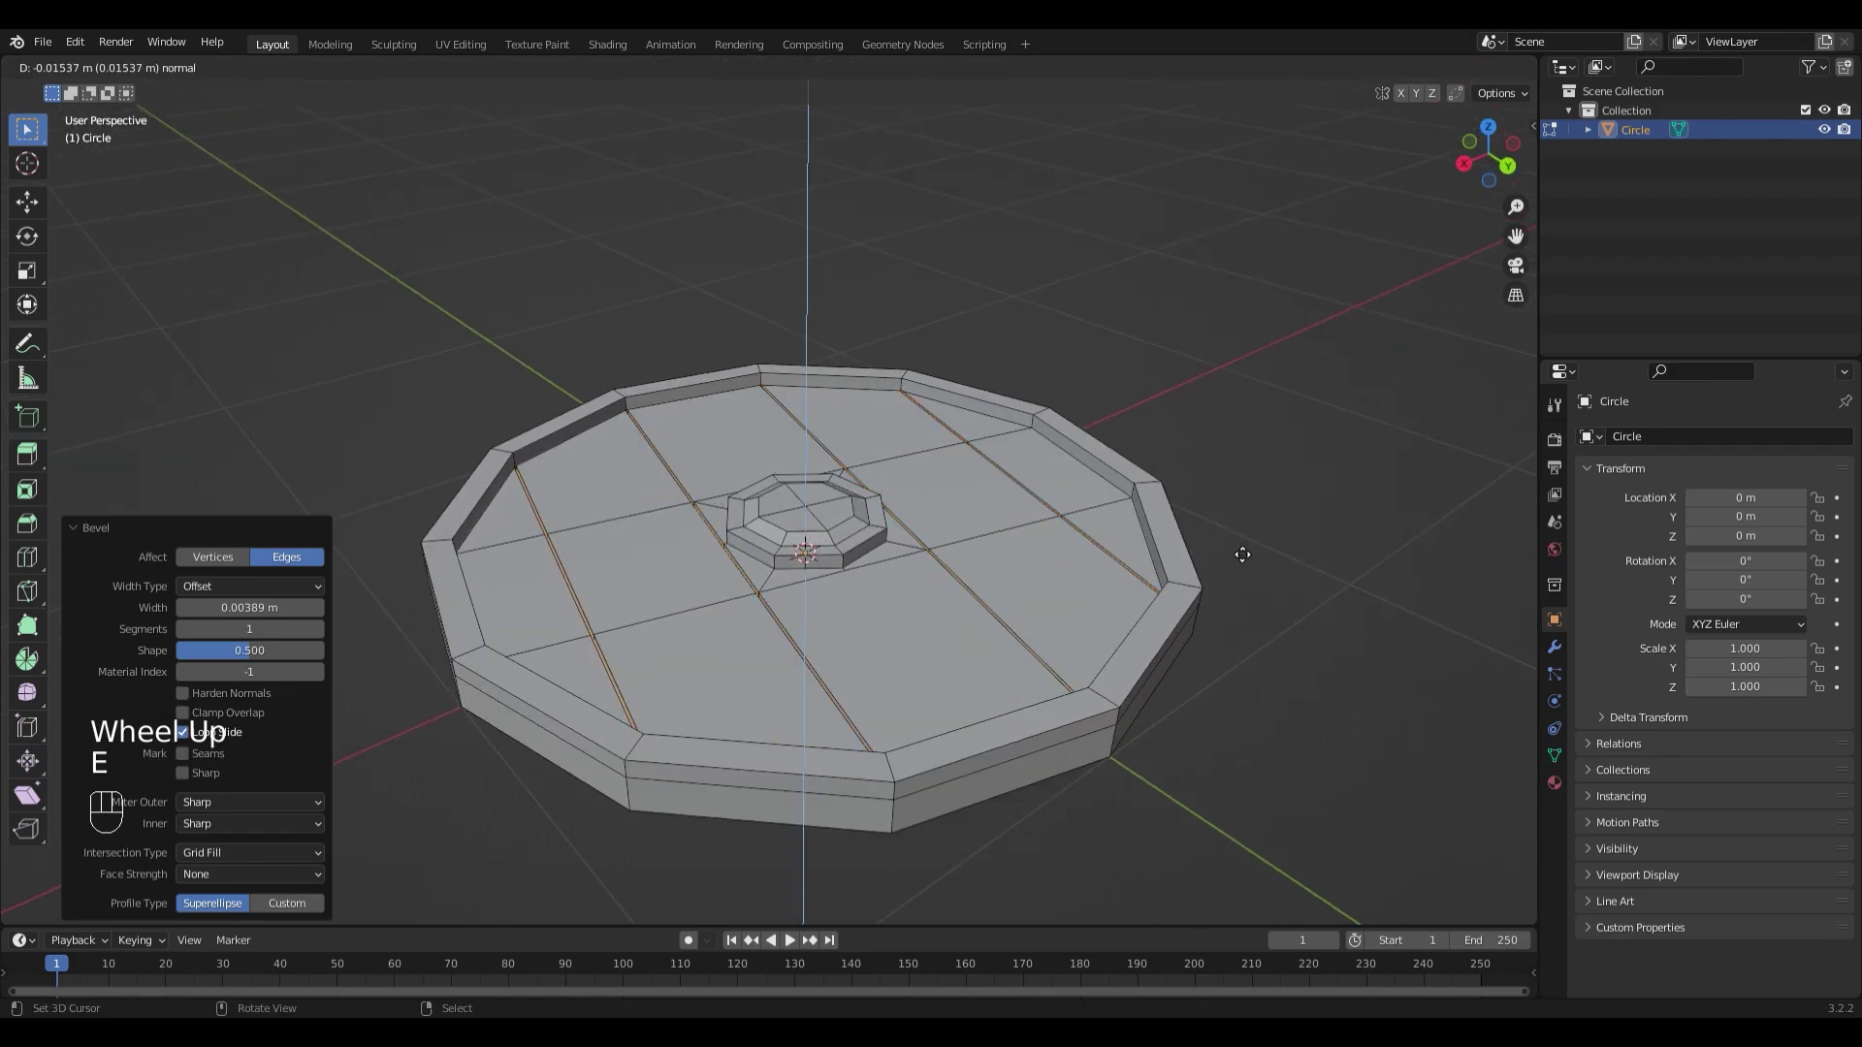
left_click(1240, 550)
scroll(1242, 552, "down", 1)
mouse_move(1240, 553)
middle_mouse_down()
mouse_move(1193, 611)
mouse_move(1164, 698)
mouse_move(1149, 538)
mouse_move(1041, 390)
middle_mouse_up()
key("ctrl+z")
key("ctrl+z")
key("ctrl+z")
right_click(1152, 659)
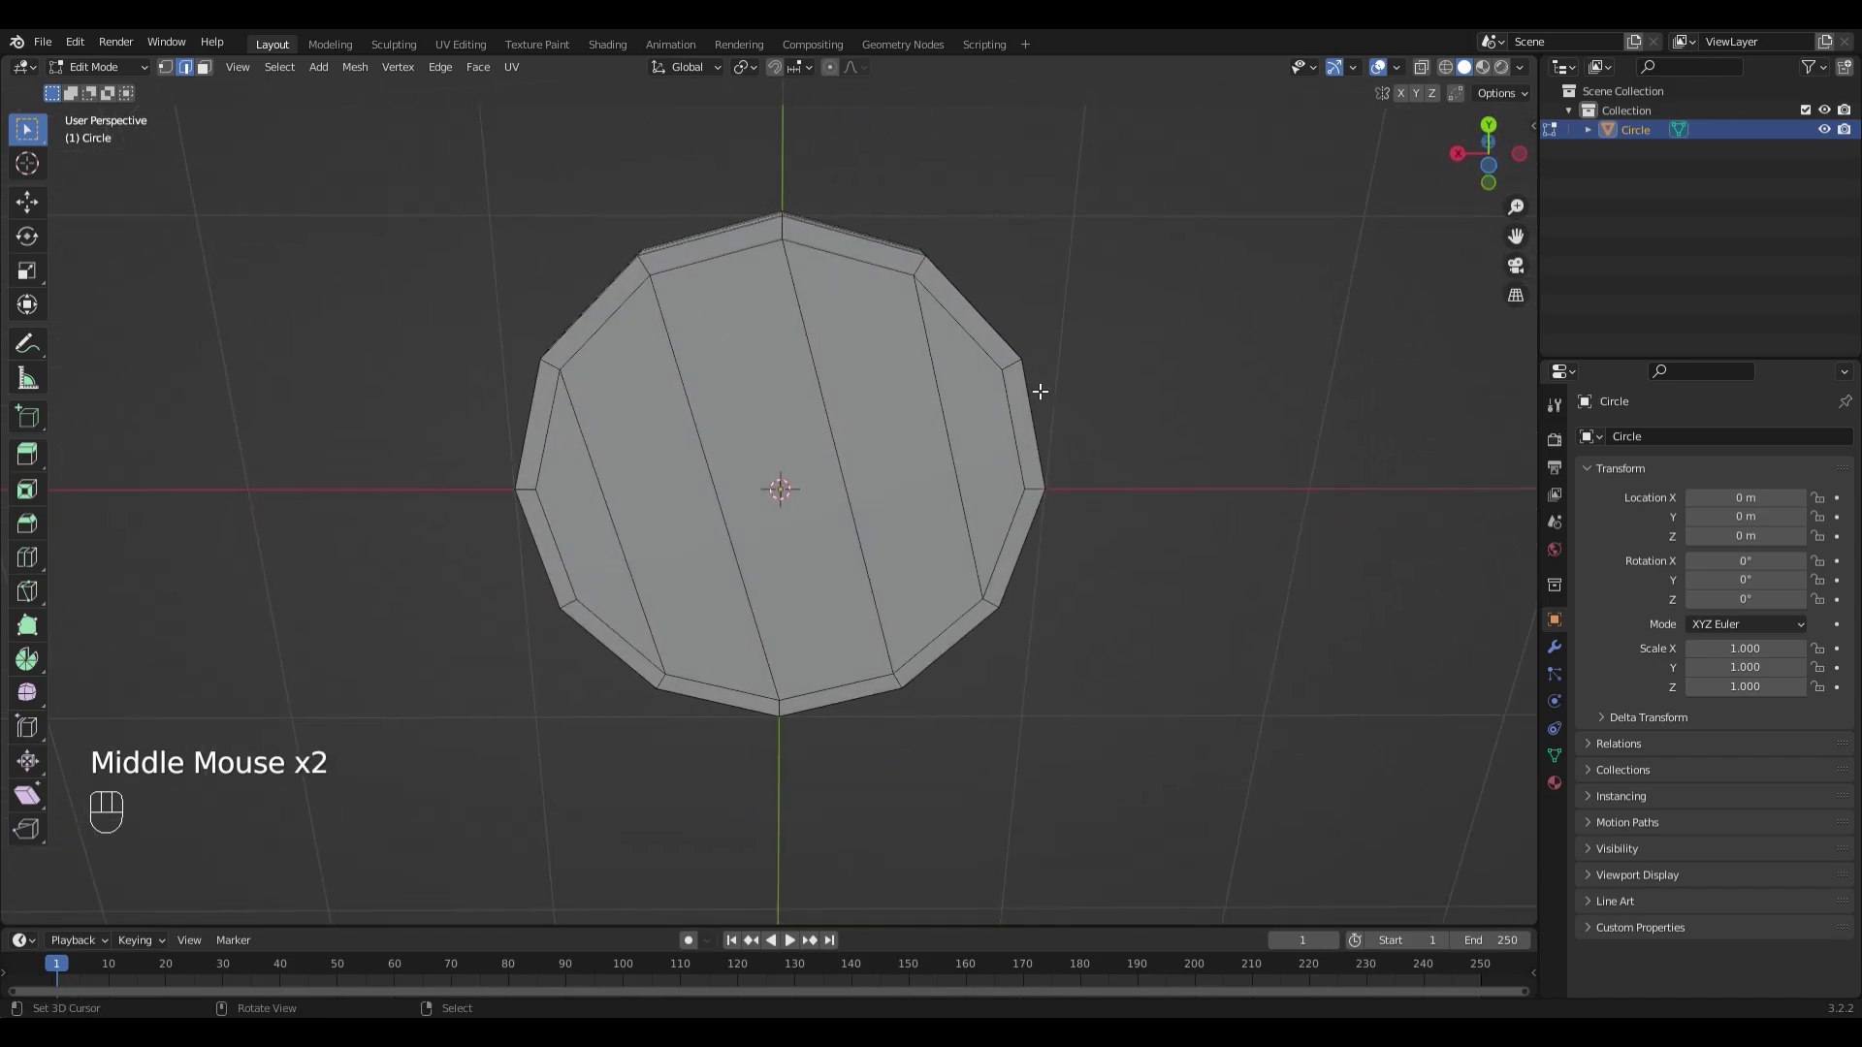
Step: Loop-select the outer rim face ring and extrude it
key("alt")
right_click(925, 275, "alt")
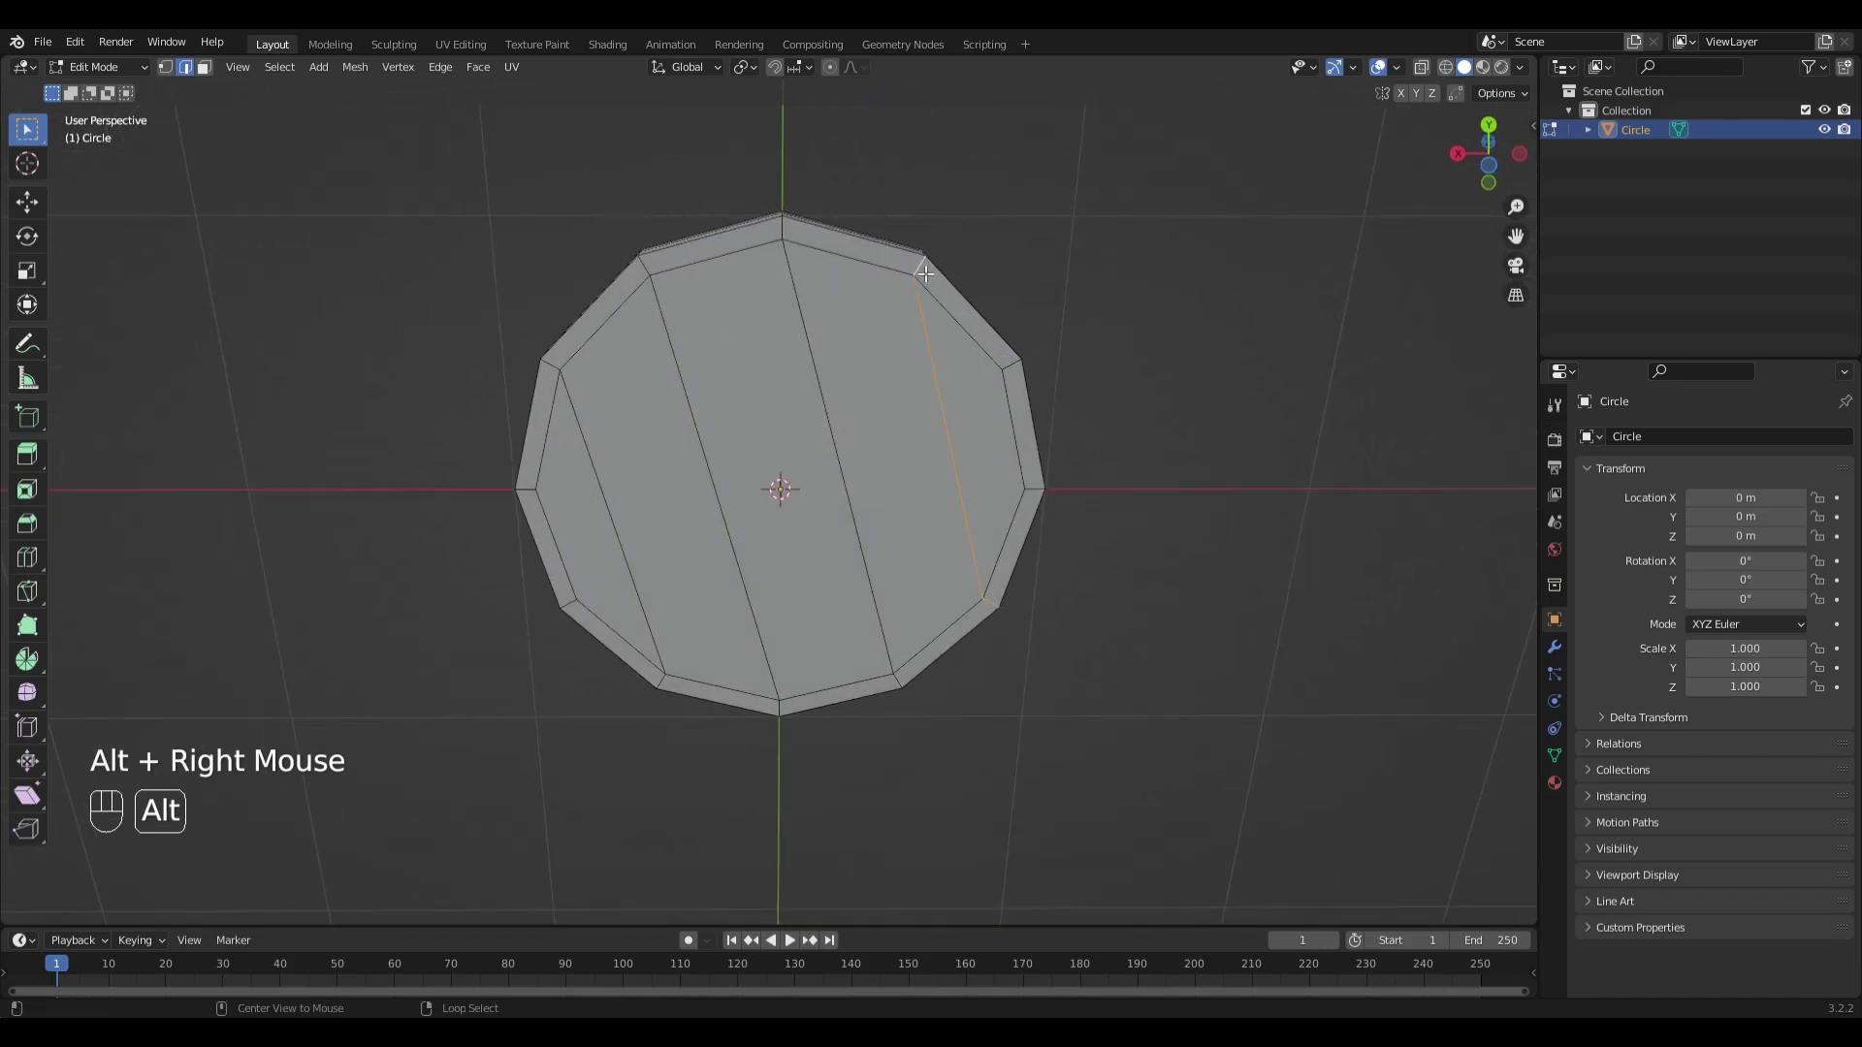
right_click(925, 273, "alt")
right_click(925, 275, "alt")
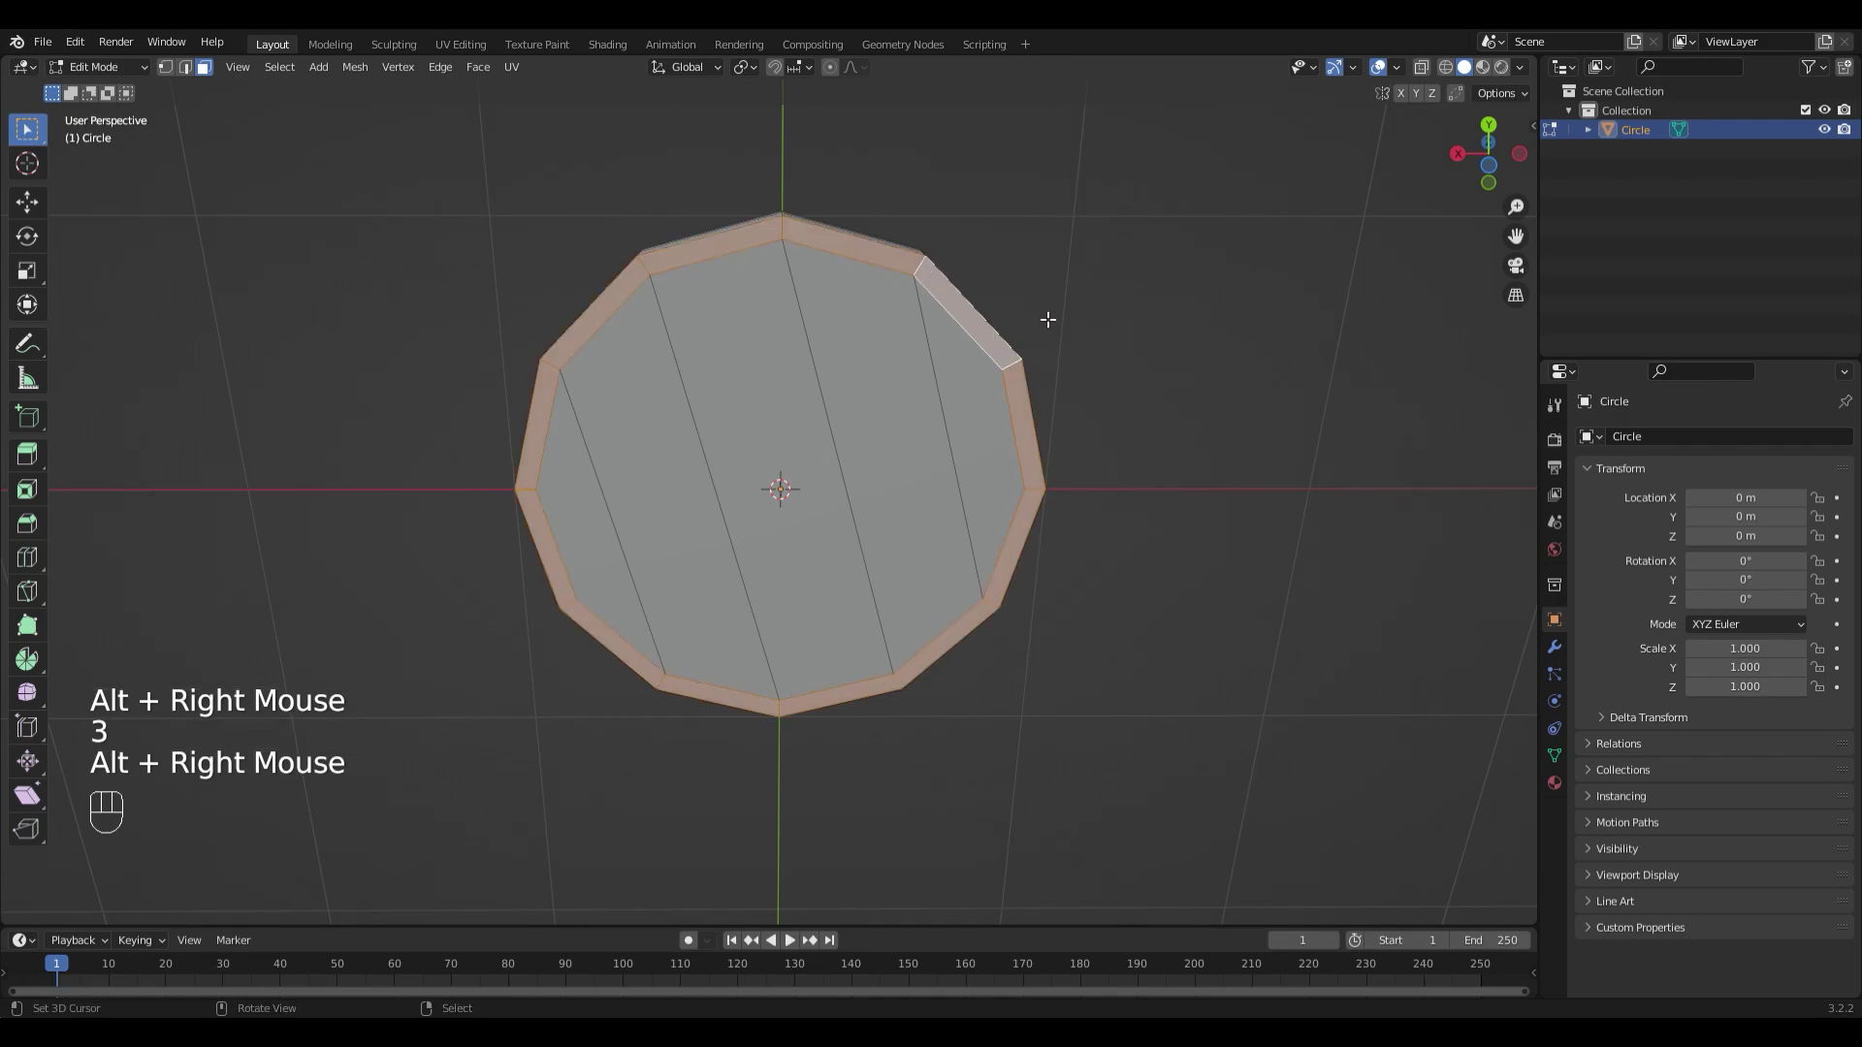
middle_click_drag(1048, 321, 1105, 380)
key("e")
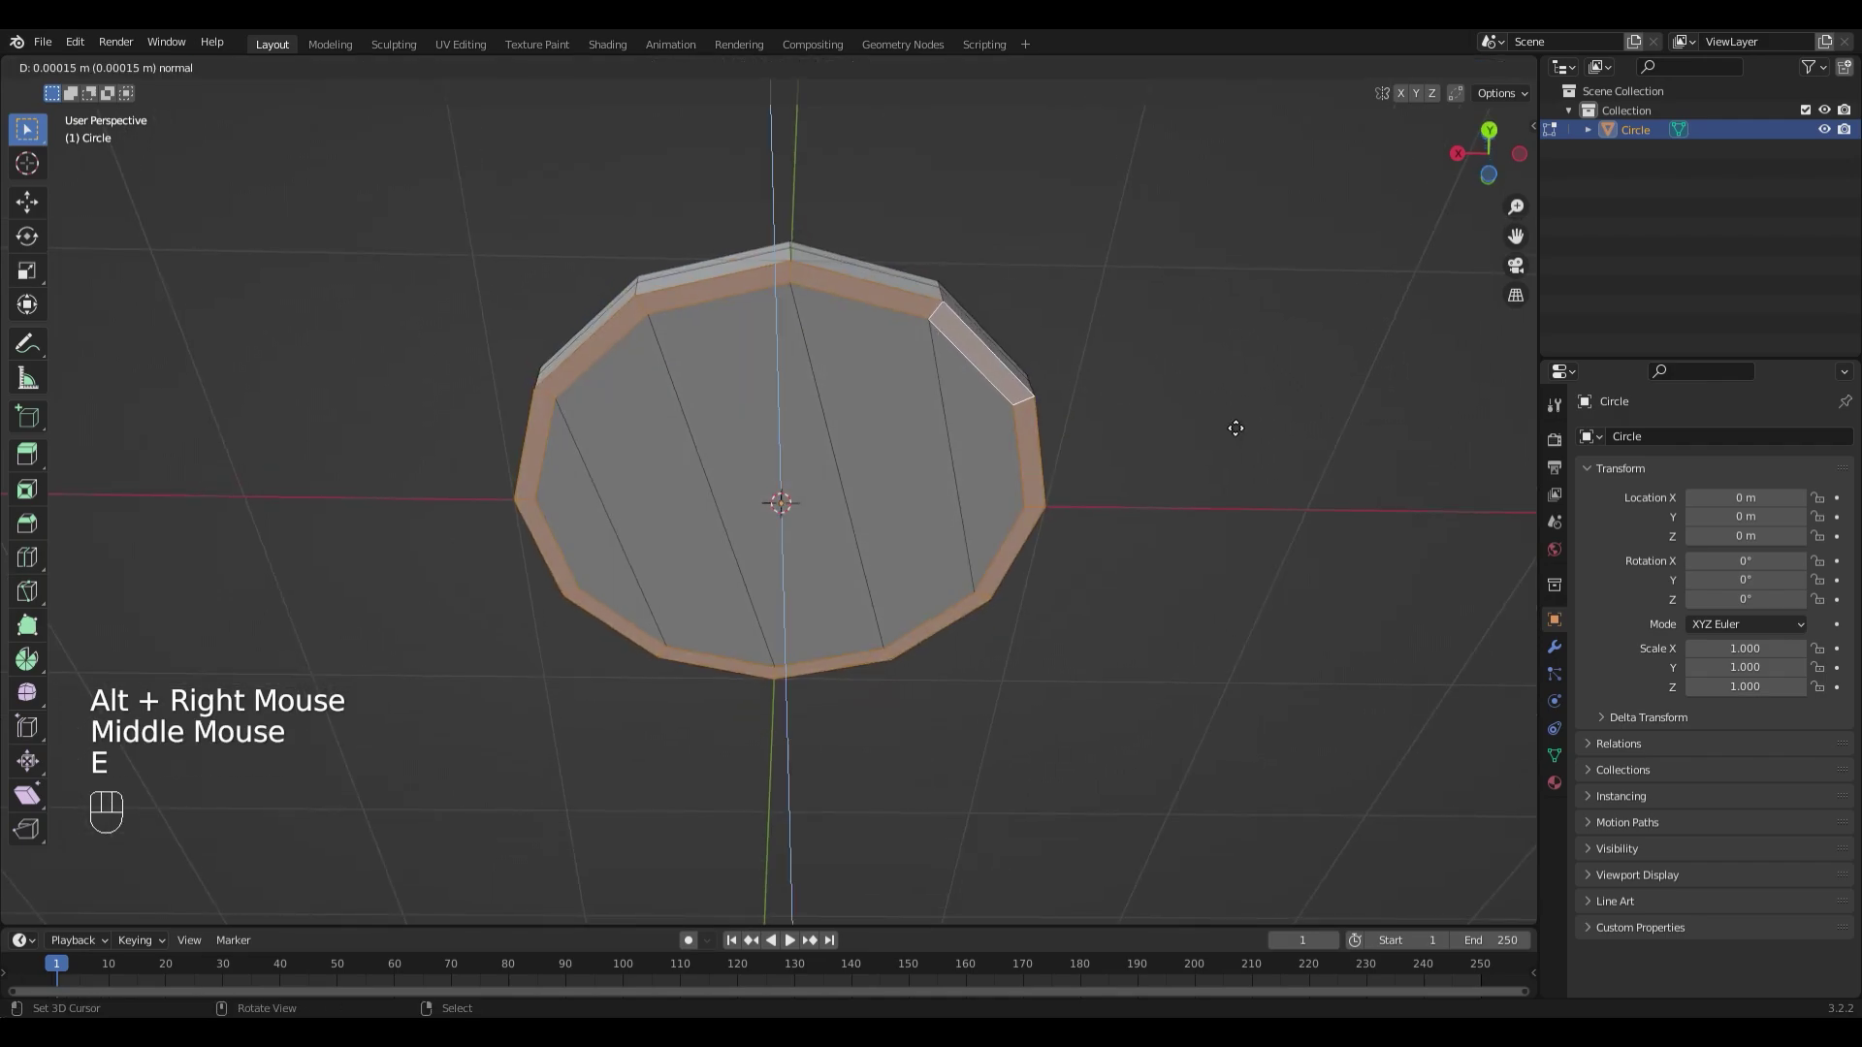
left_click(1234, 436)
middle_click_drag(1234, 437, 1126, 381)
Step: In edge mode, select the four plank-line edges across the shield face
key("2")
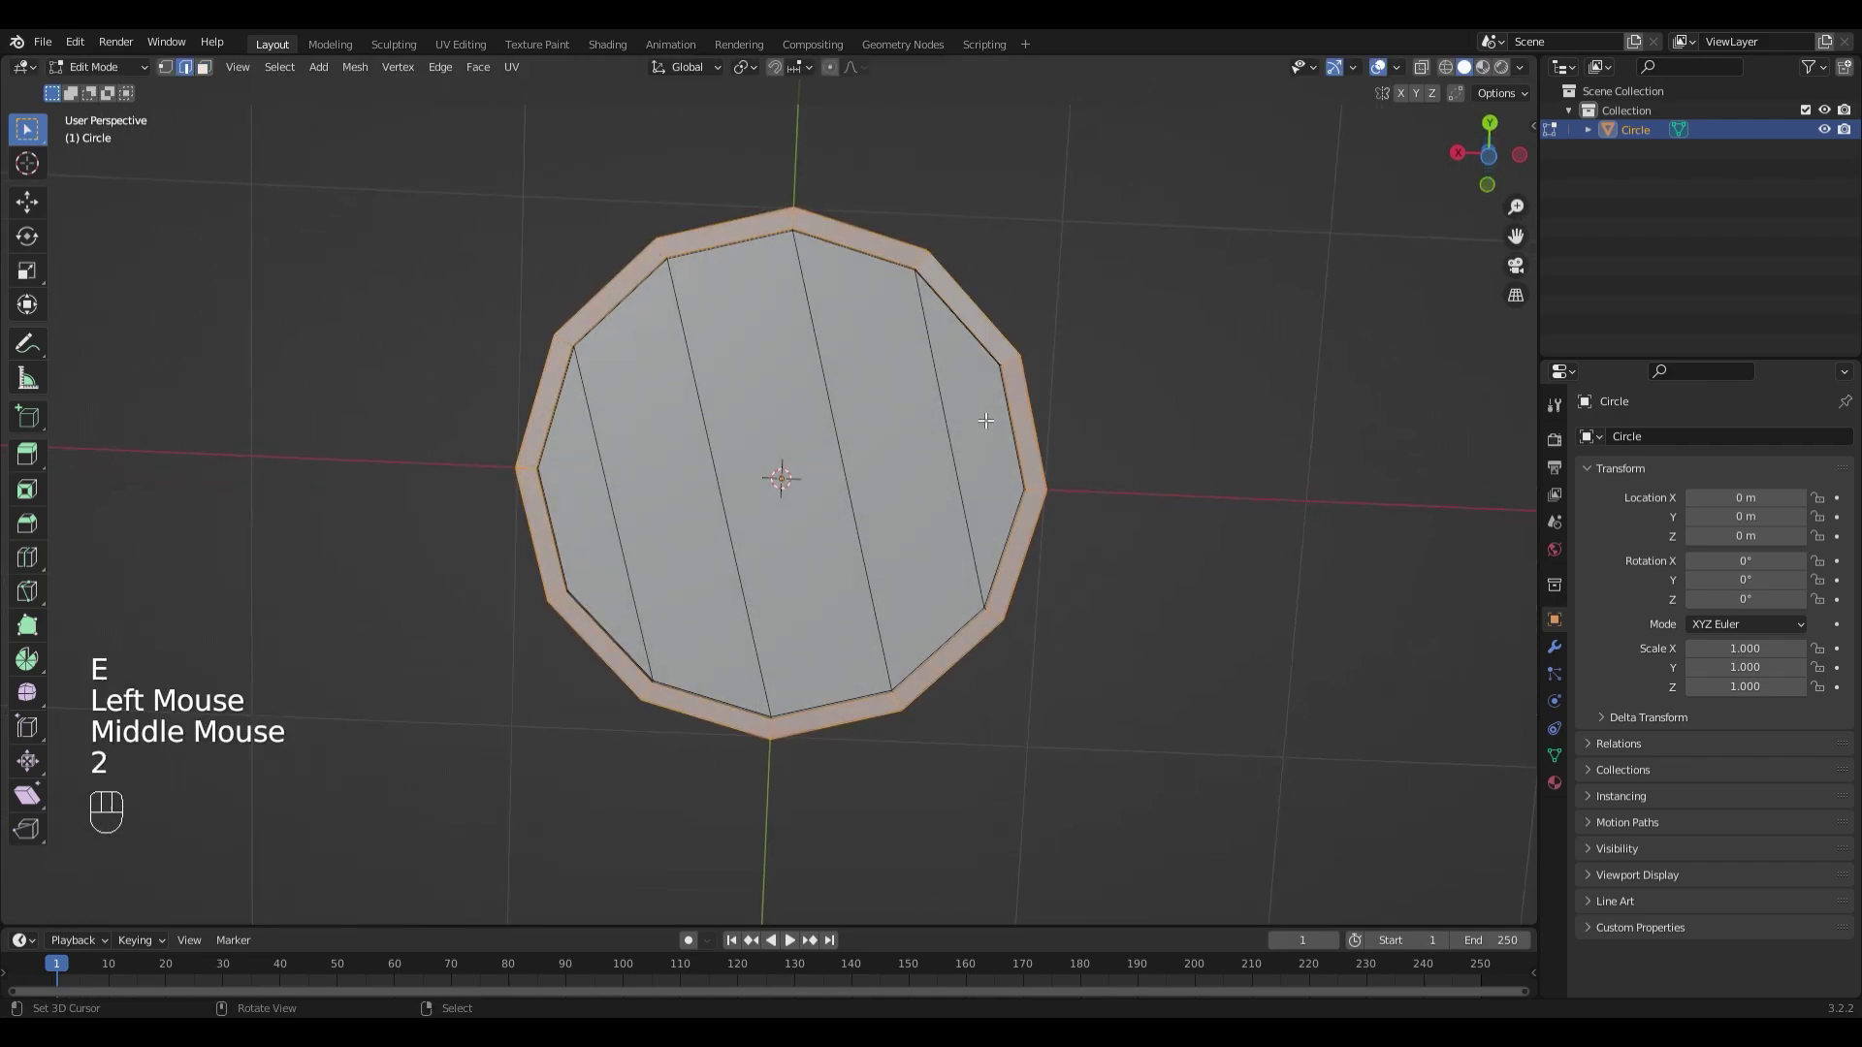
right_click(957, 408)
right_click(836, 433, "shift")
right_click(712, 468, "shift")
right_click(613, 498, "shift")
middle_click_drag(874, 495, 1165, 451)
Step: Bevel the plank lines narrowly and sink the strips into grooves
key("ctrl+b")
key("Escape")
key("ctrl+b")
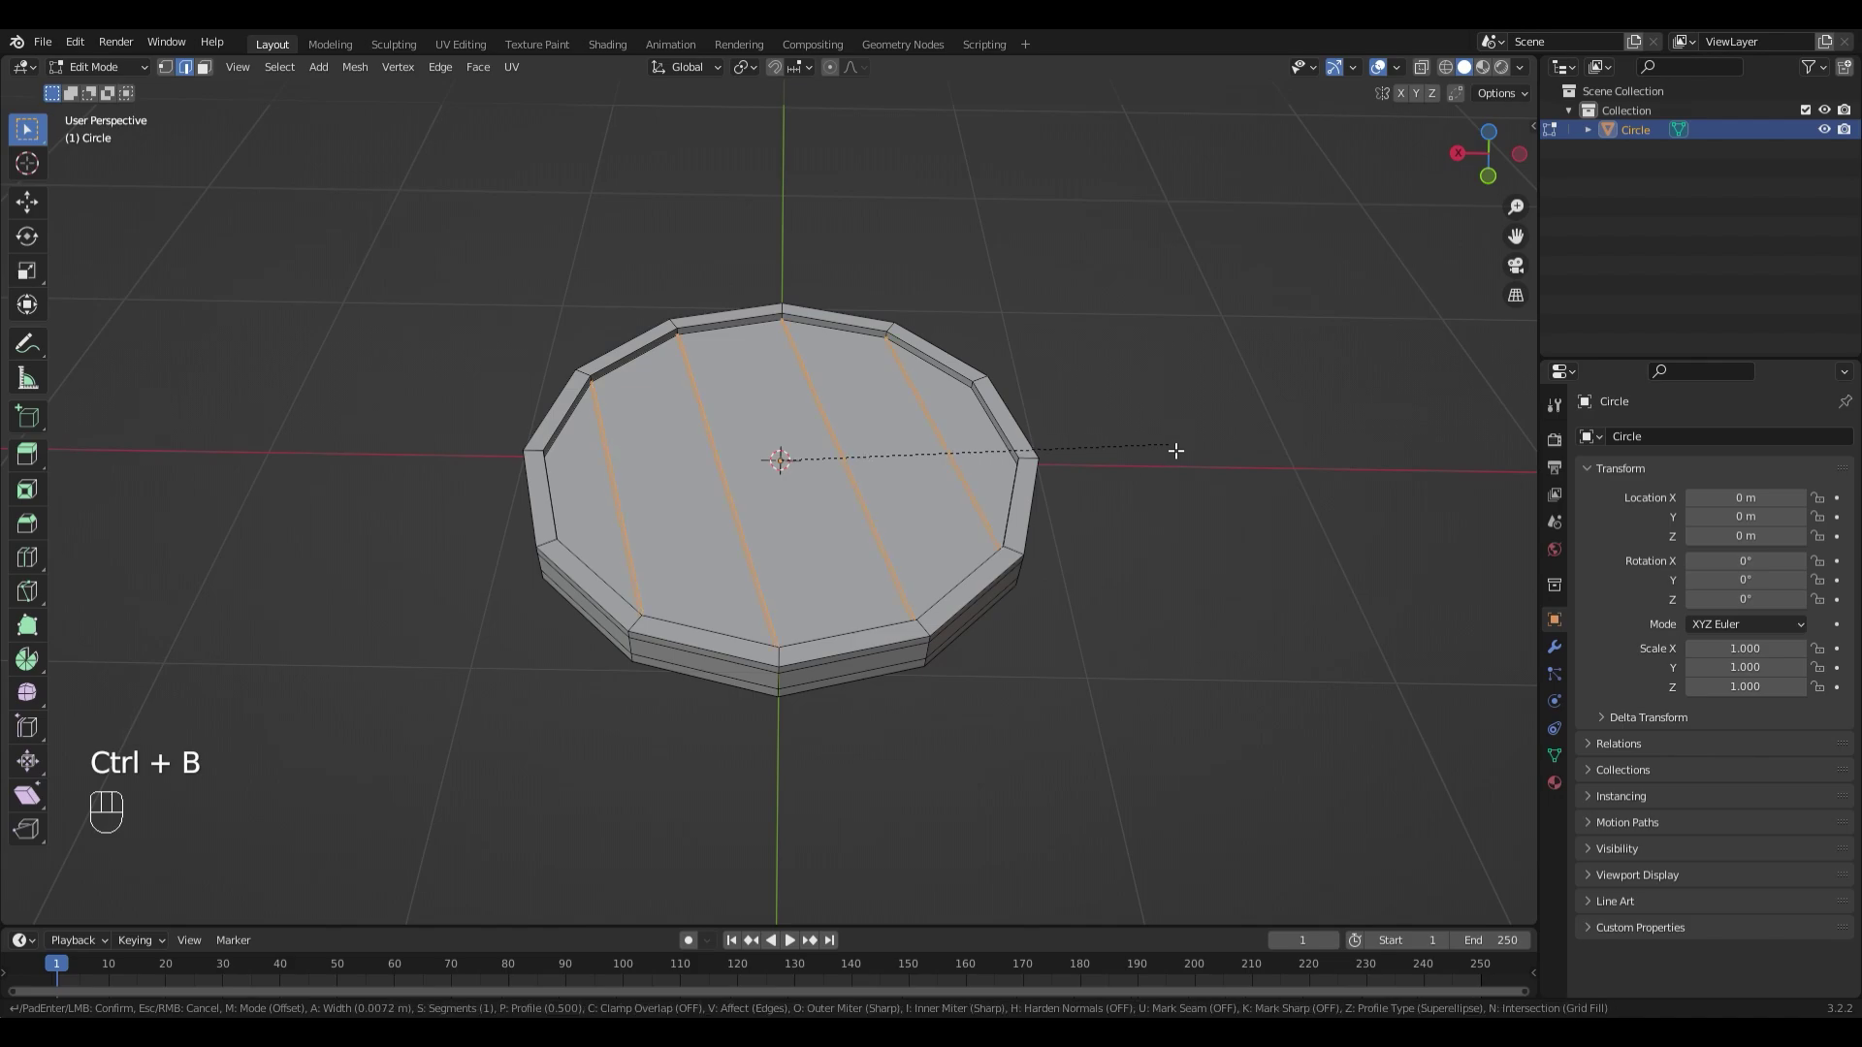
left_click(1173, 451)
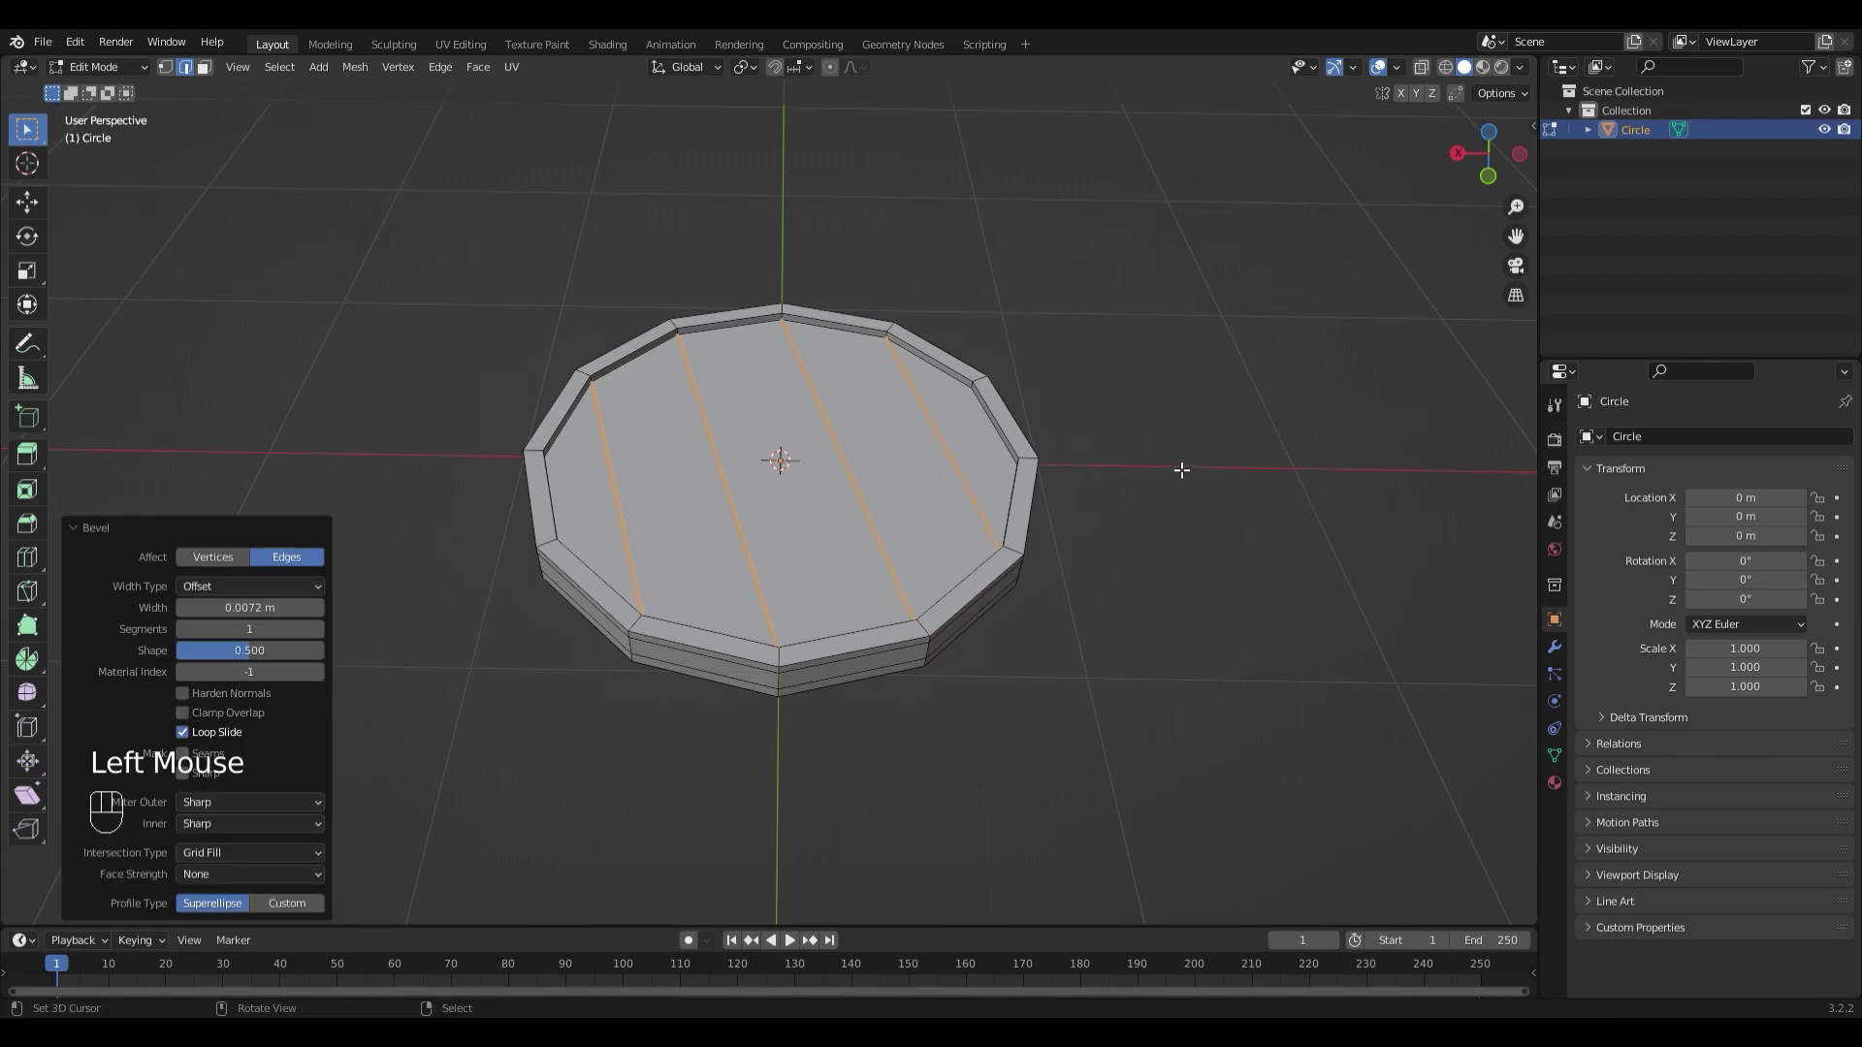
key("e")
left_click(1183, 474)
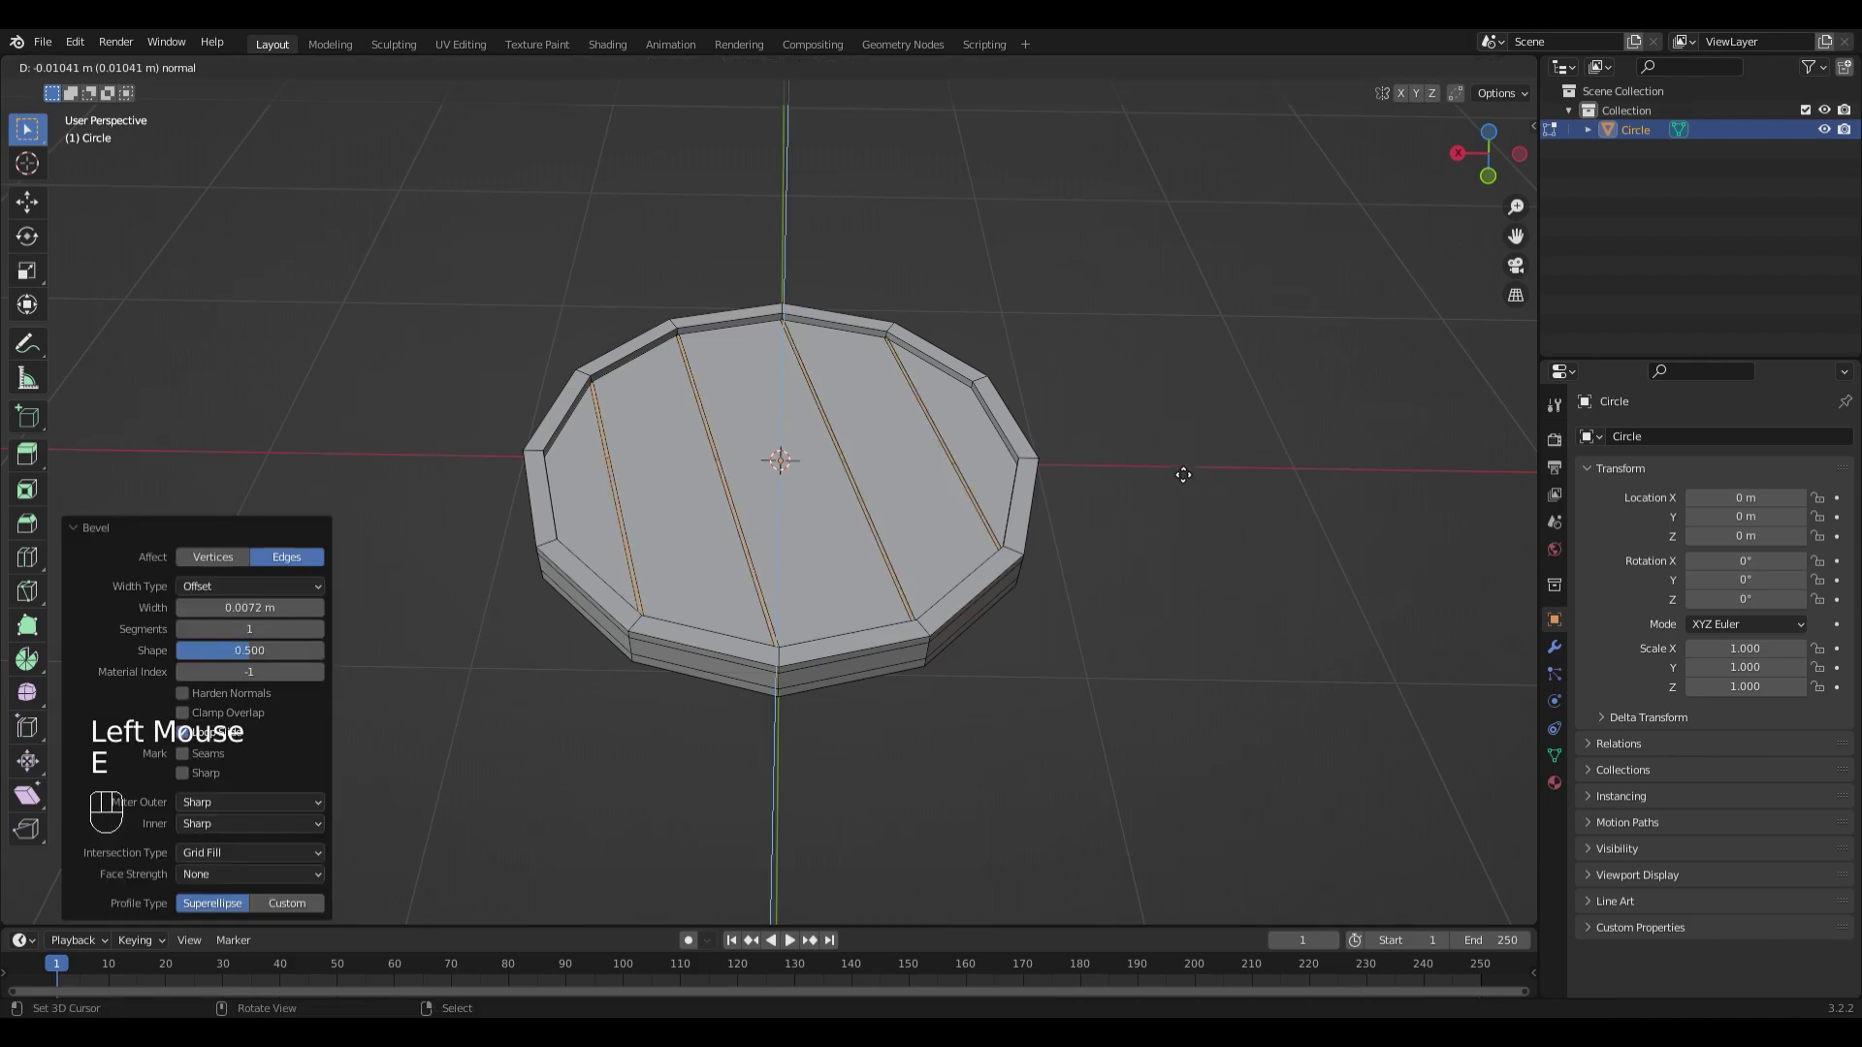
middle_click(1179, 464)
right_click(1179, 464)
middle_click_drag(1180, 464, 1119, 756)
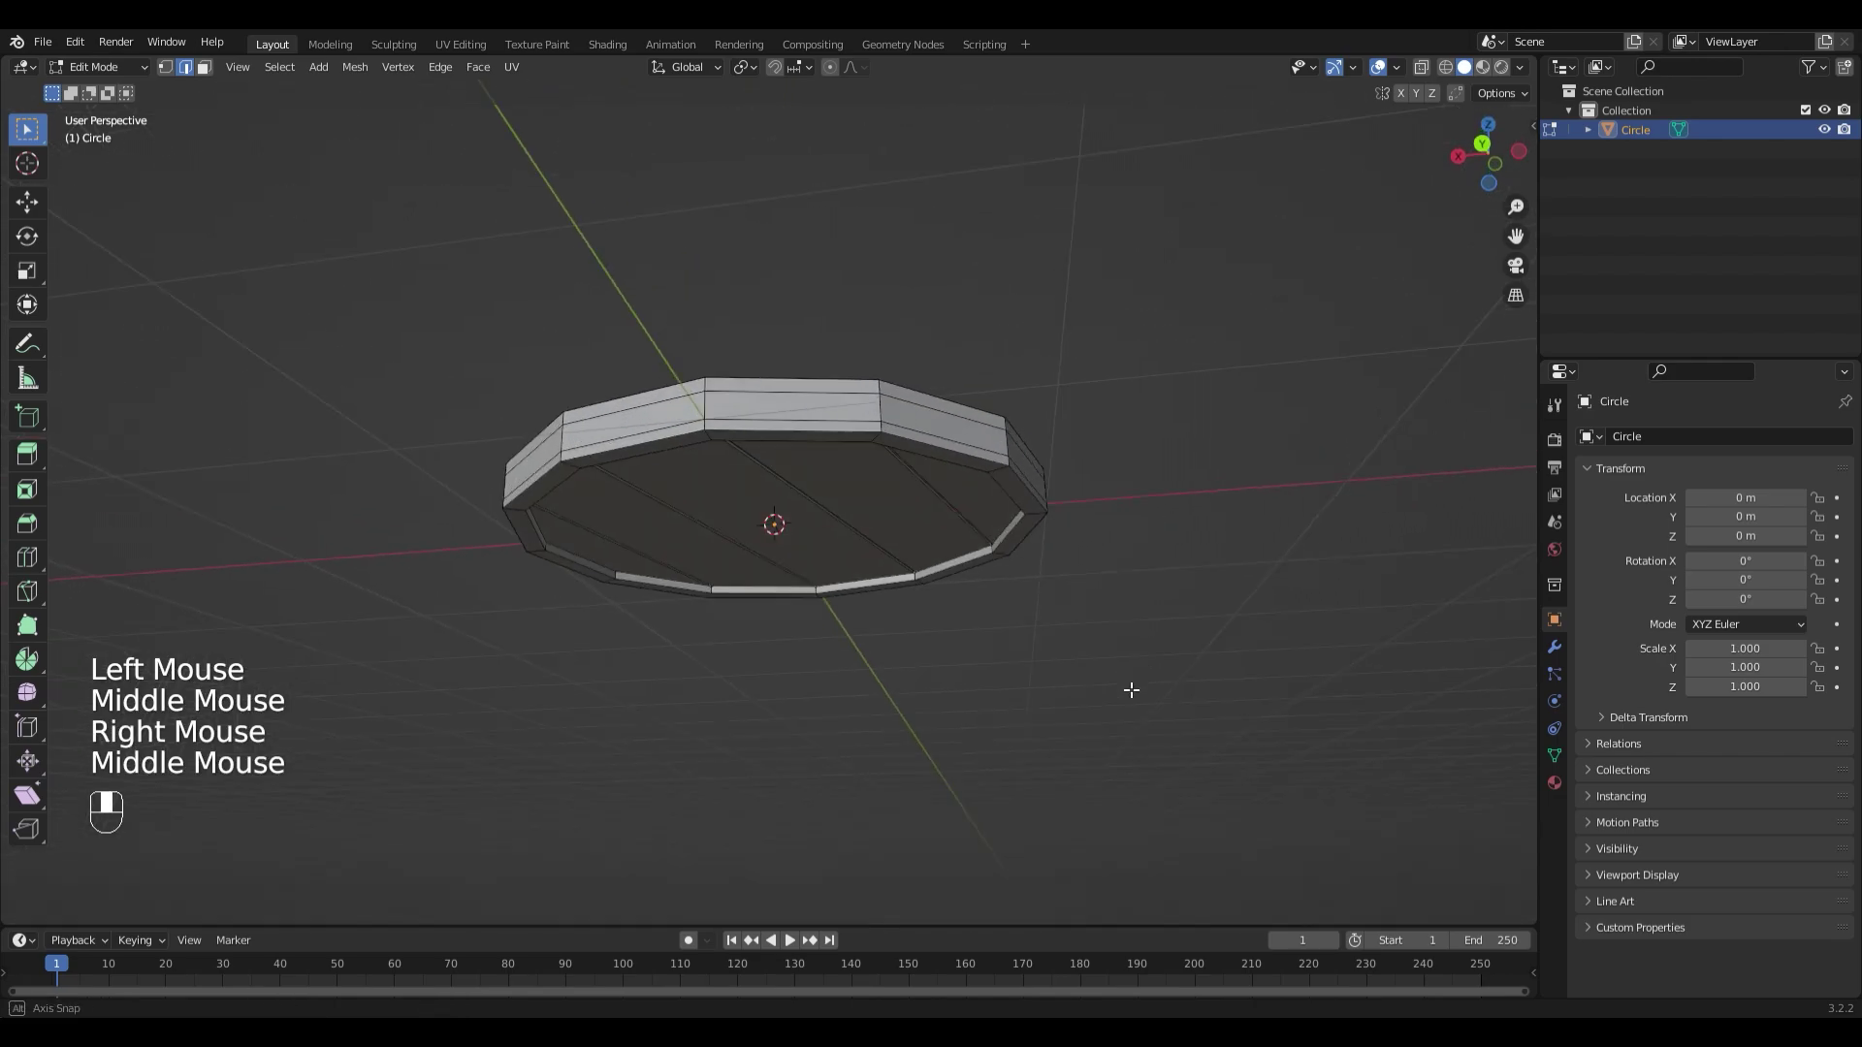
scroll(1119, 757, "down", 2)
middle_click_drag(891, 603, 931, 640)
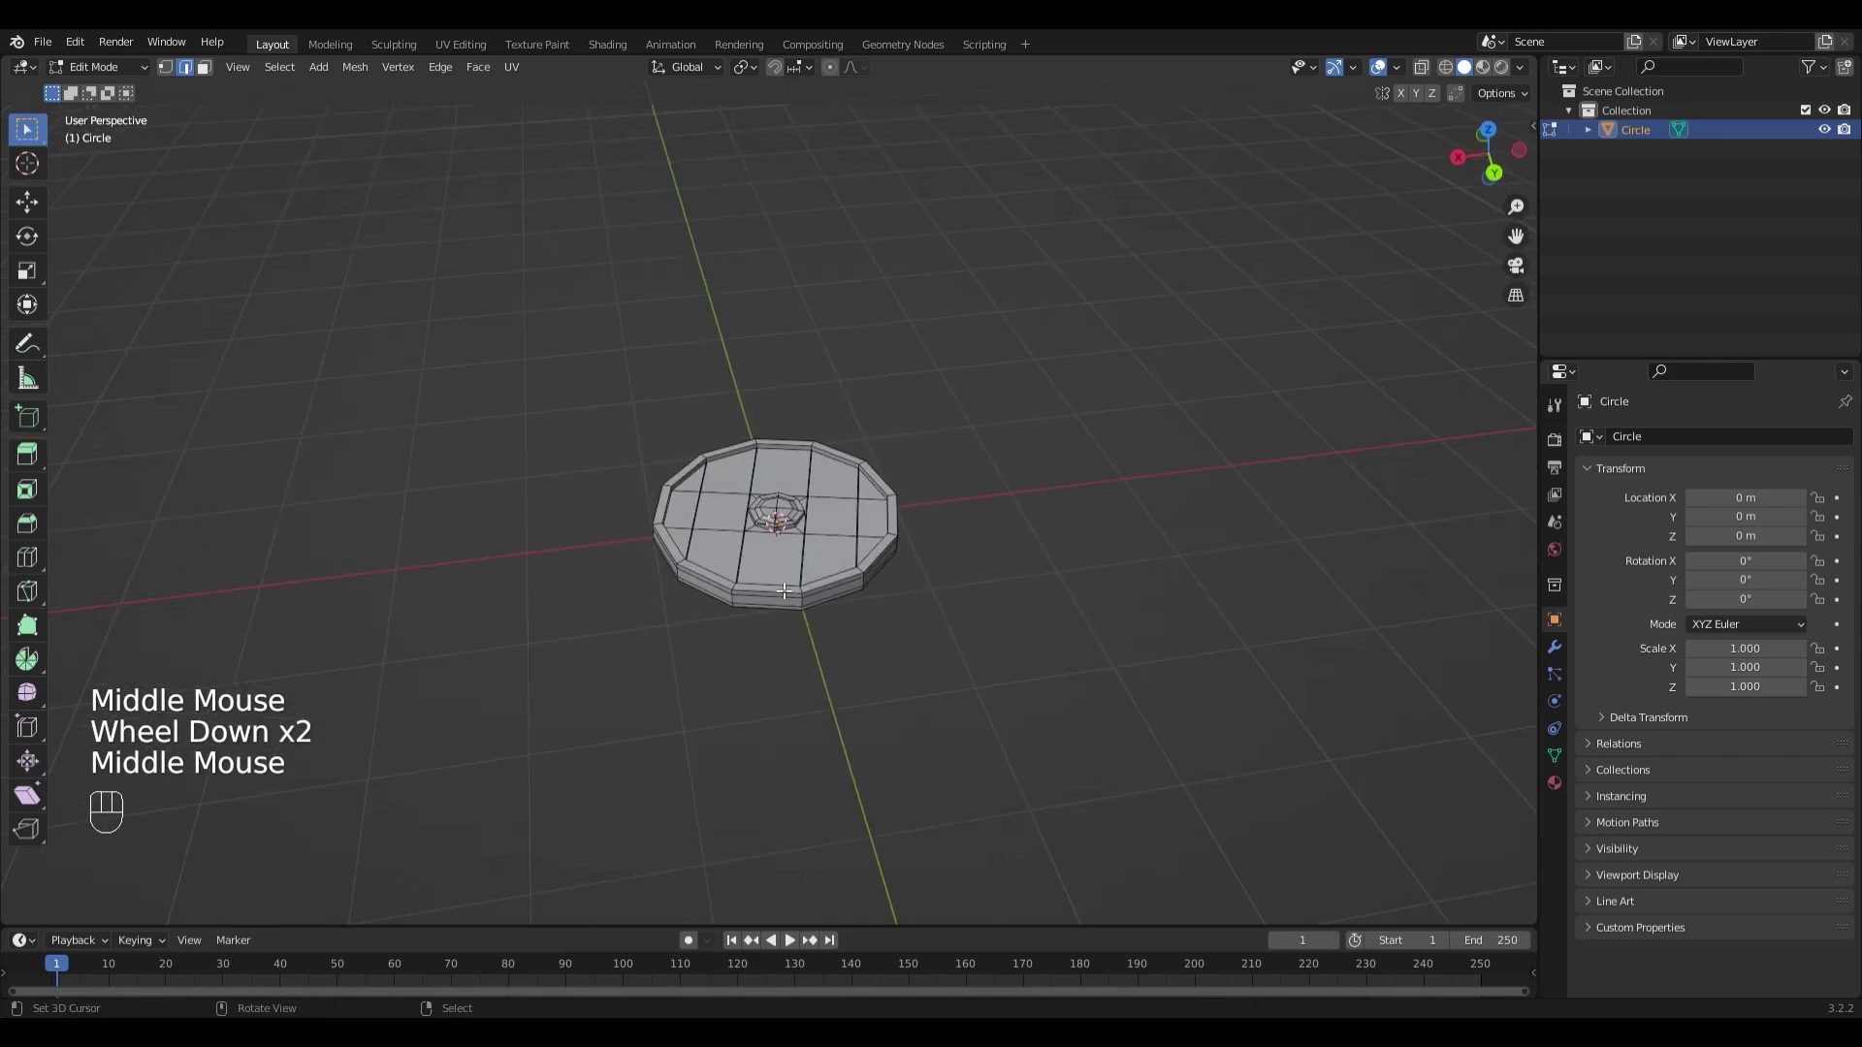
scroll(902, 599, "up", 2)
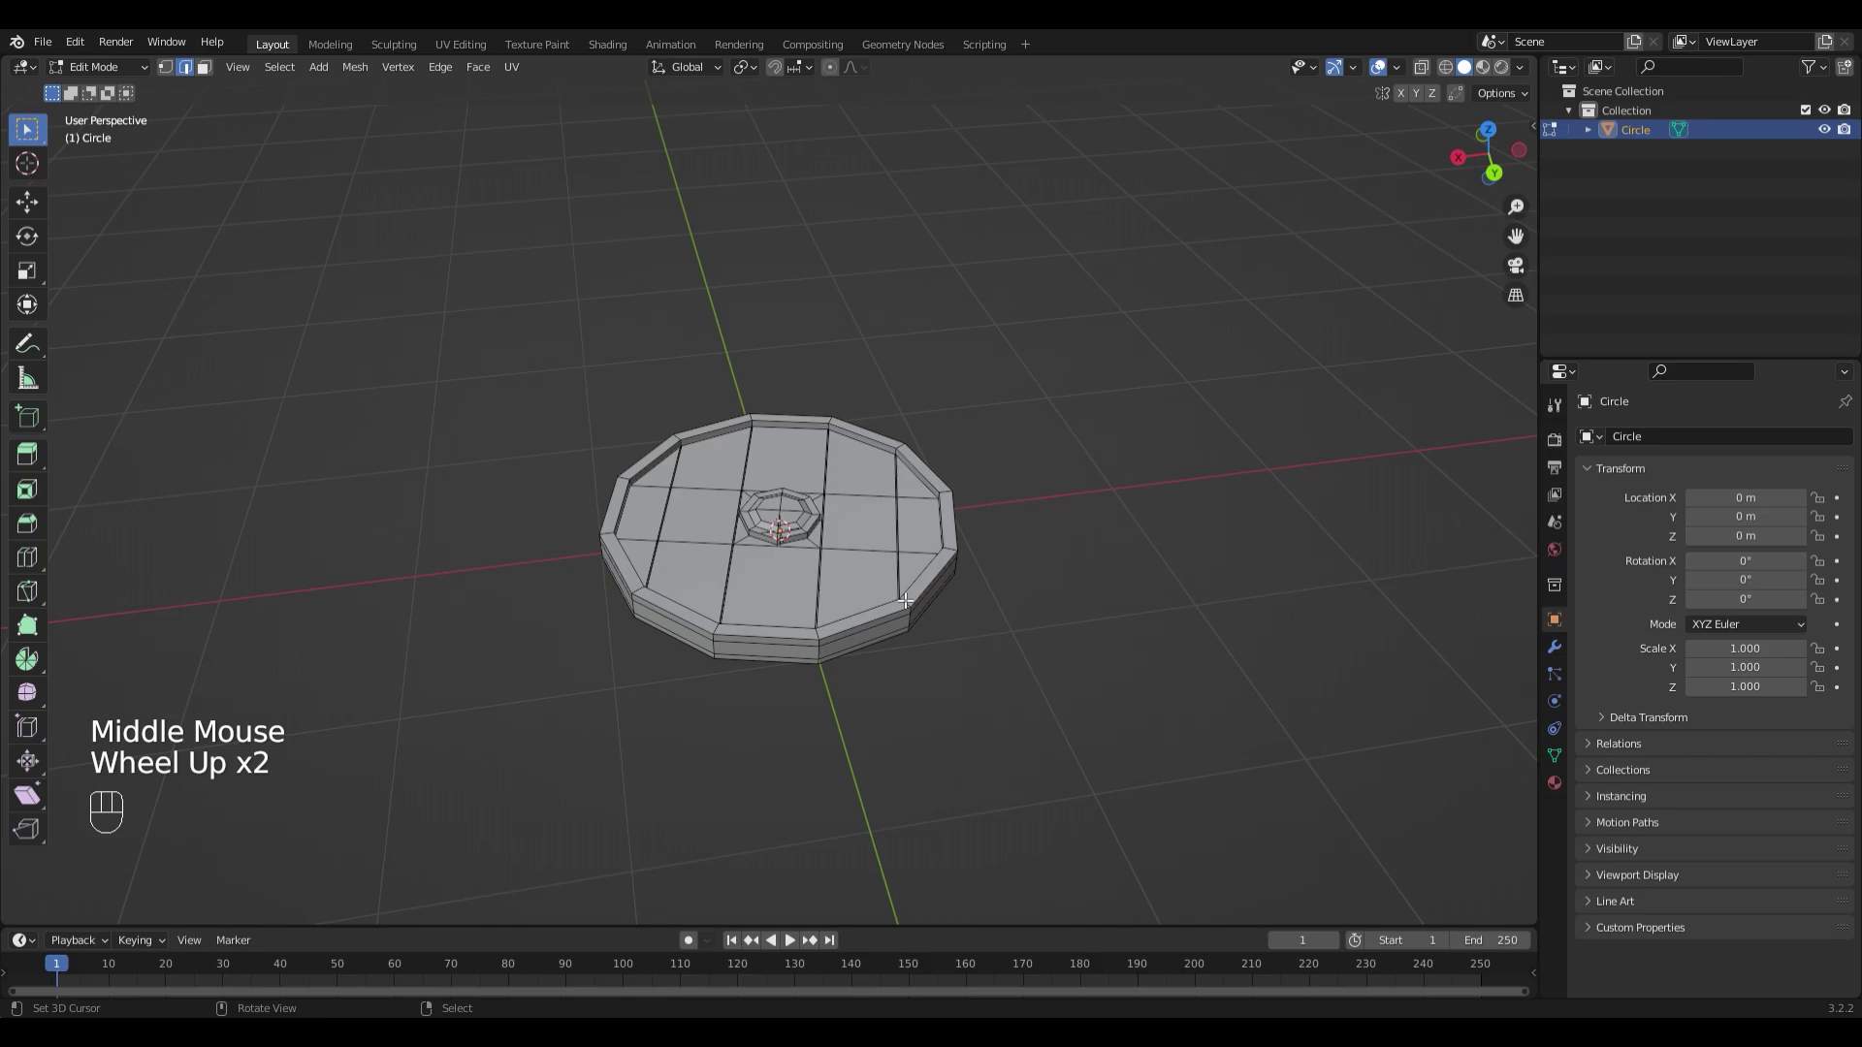
scroll(906, 600, "up", 1)
scroll(989, 603, "up", 1)
scroll(1019, 602, "down", 2)
scroll(1041, 603, "up", 2)
scroll(1054, 603, "down", 1)
middle_click(1062, 603)
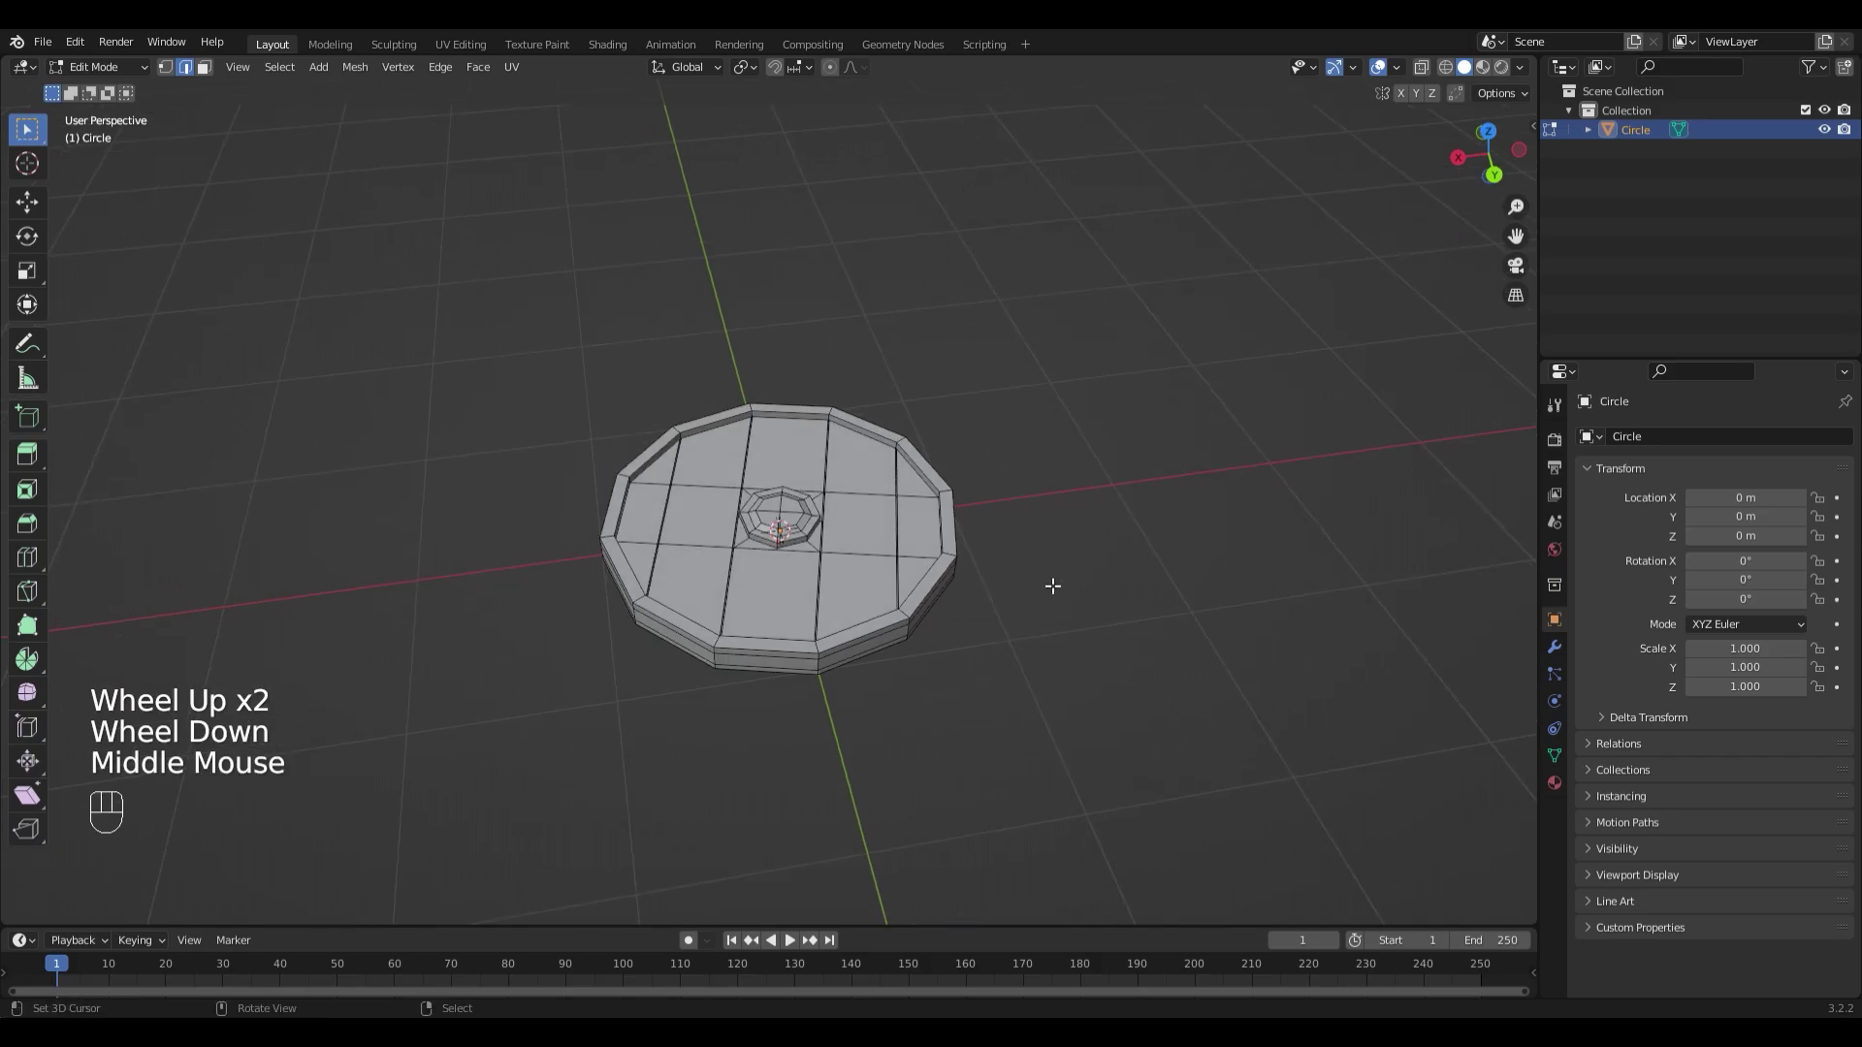
scroll(1054, 587, "up", 2)
scroll(1107, 586, "down", 1)
middle_click_drag(1132, 618, 1124, 578)
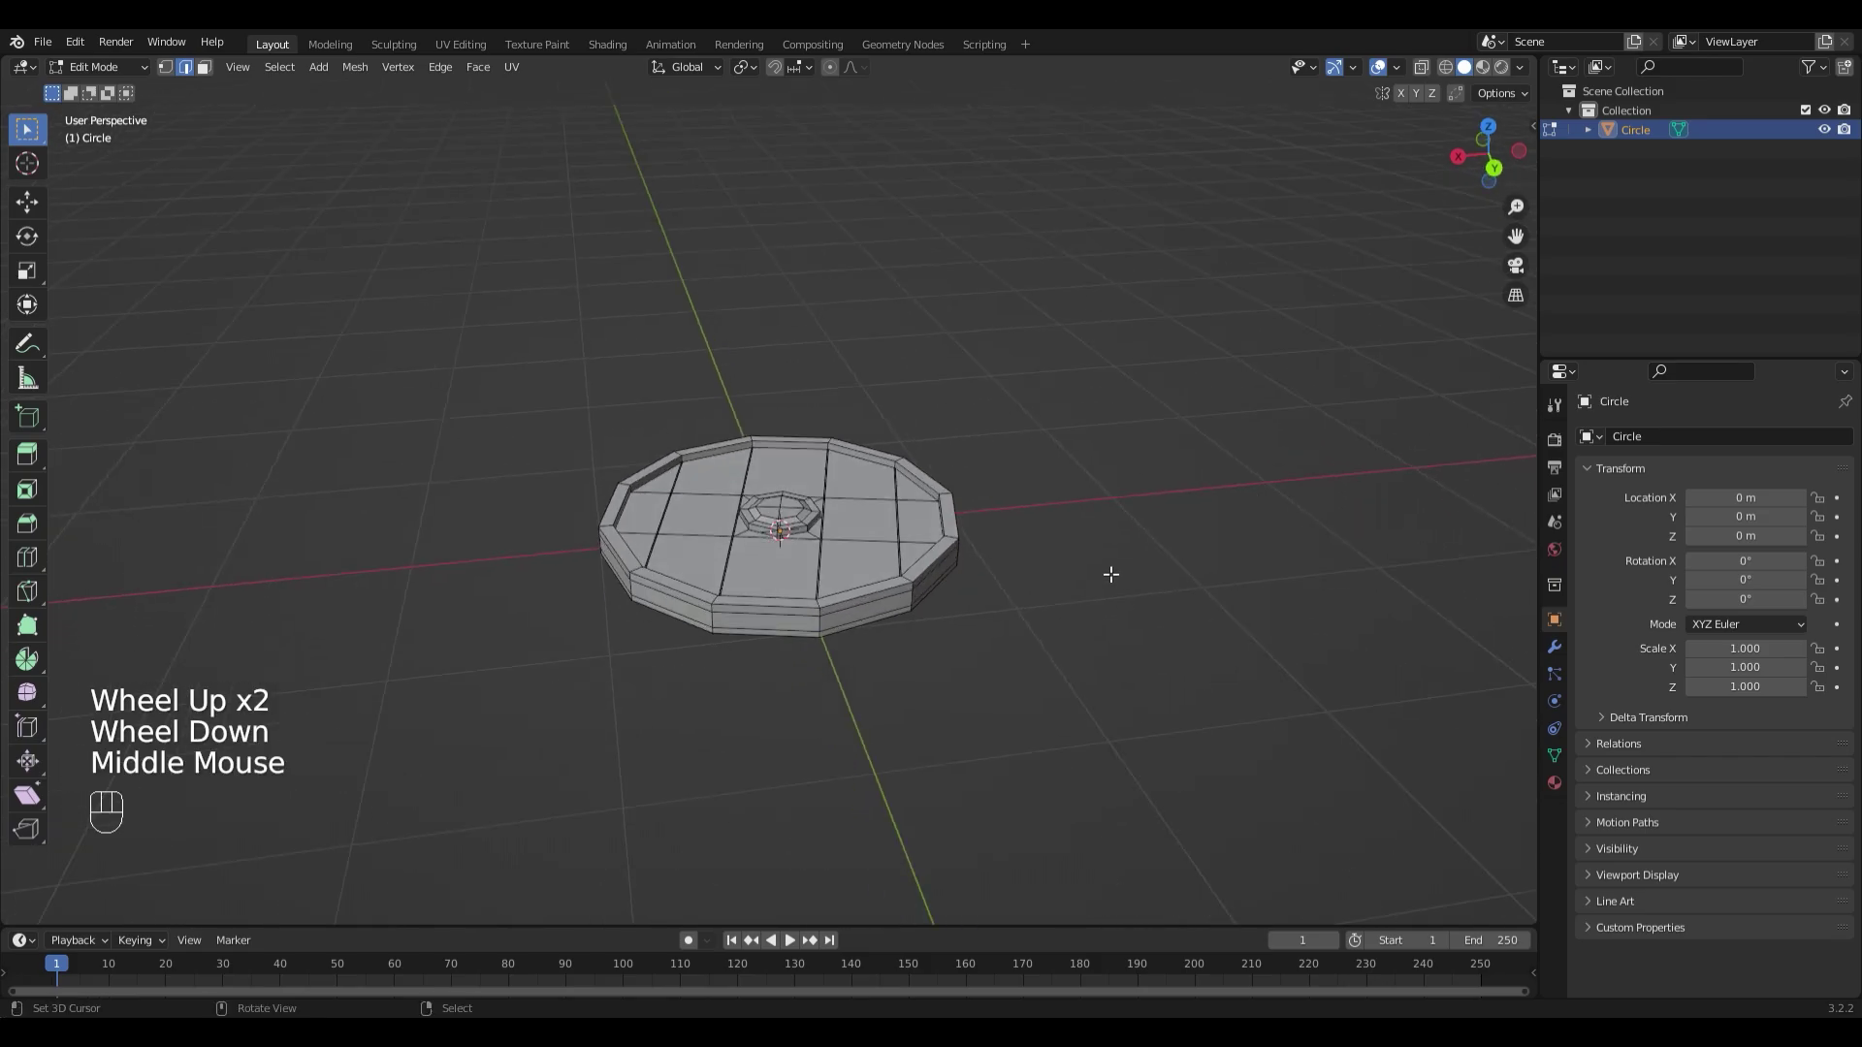
key("q")
Step: Create a new material with a dark orange-brown base colour and assign it to the whole shield
key("a")
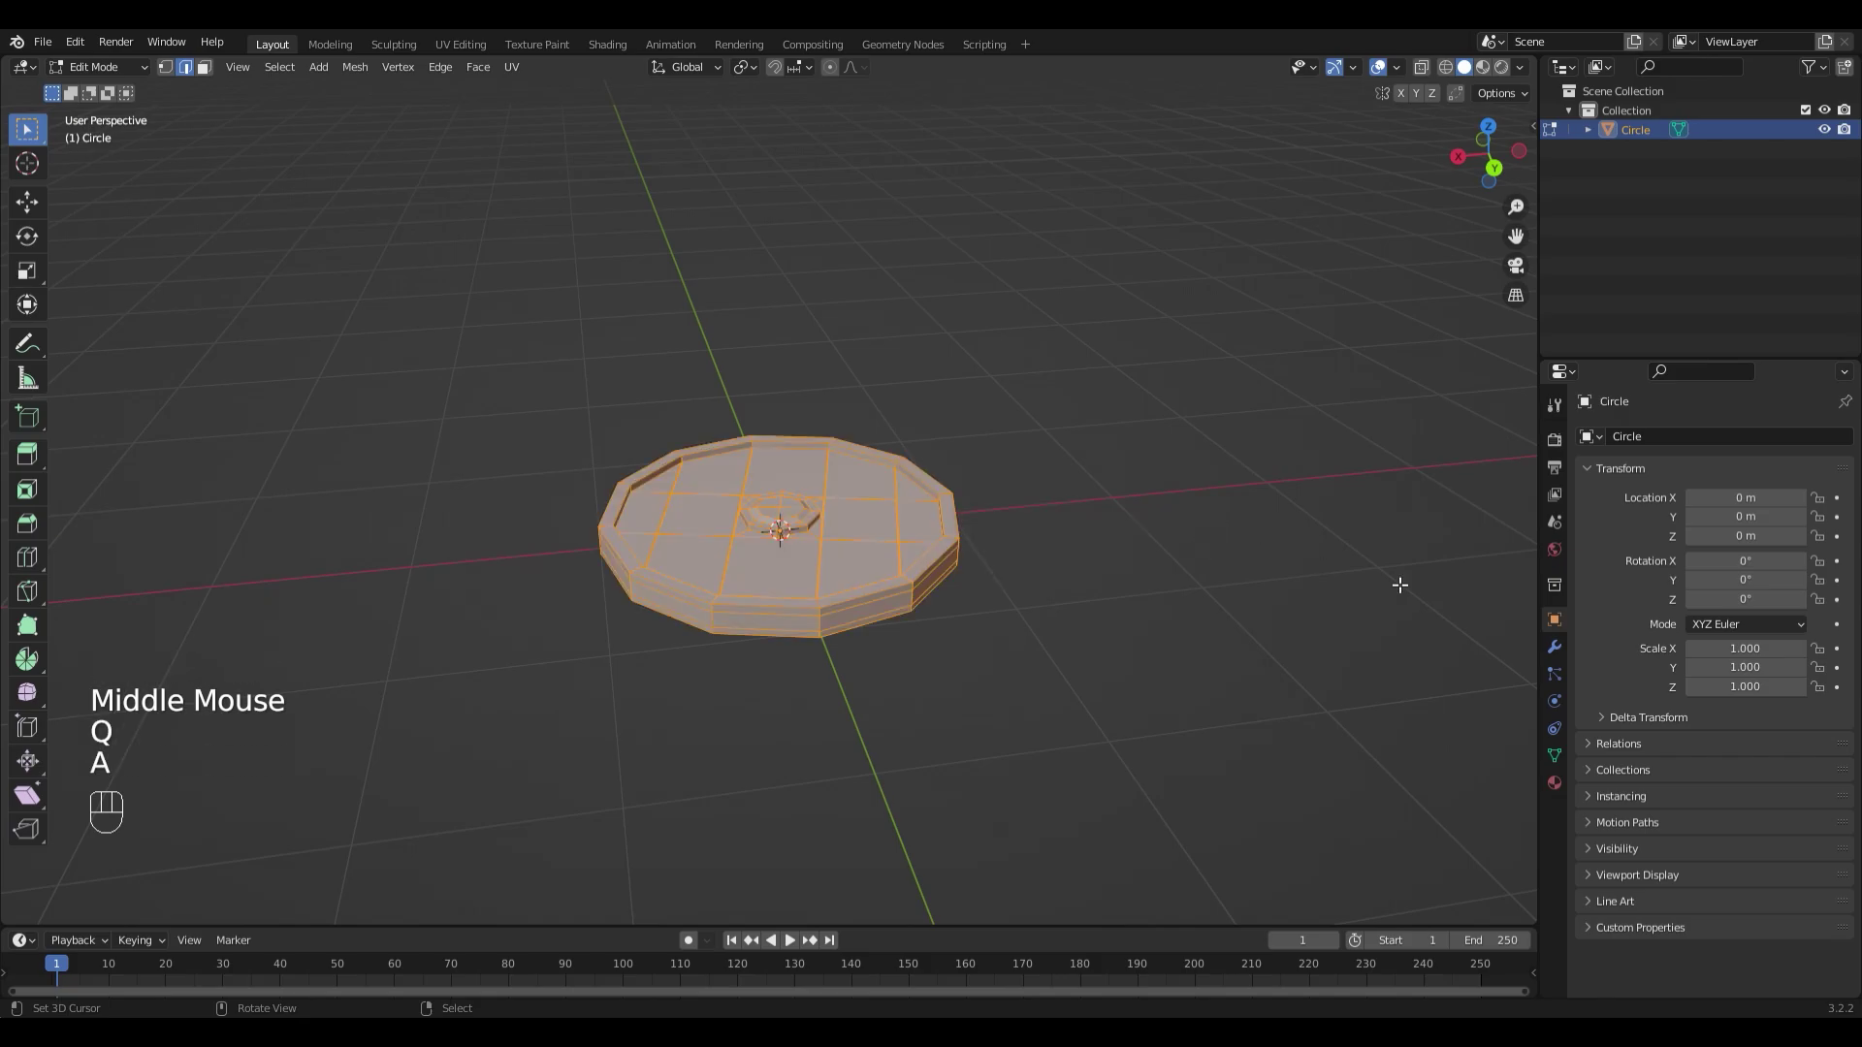
left_click(1555, 788)
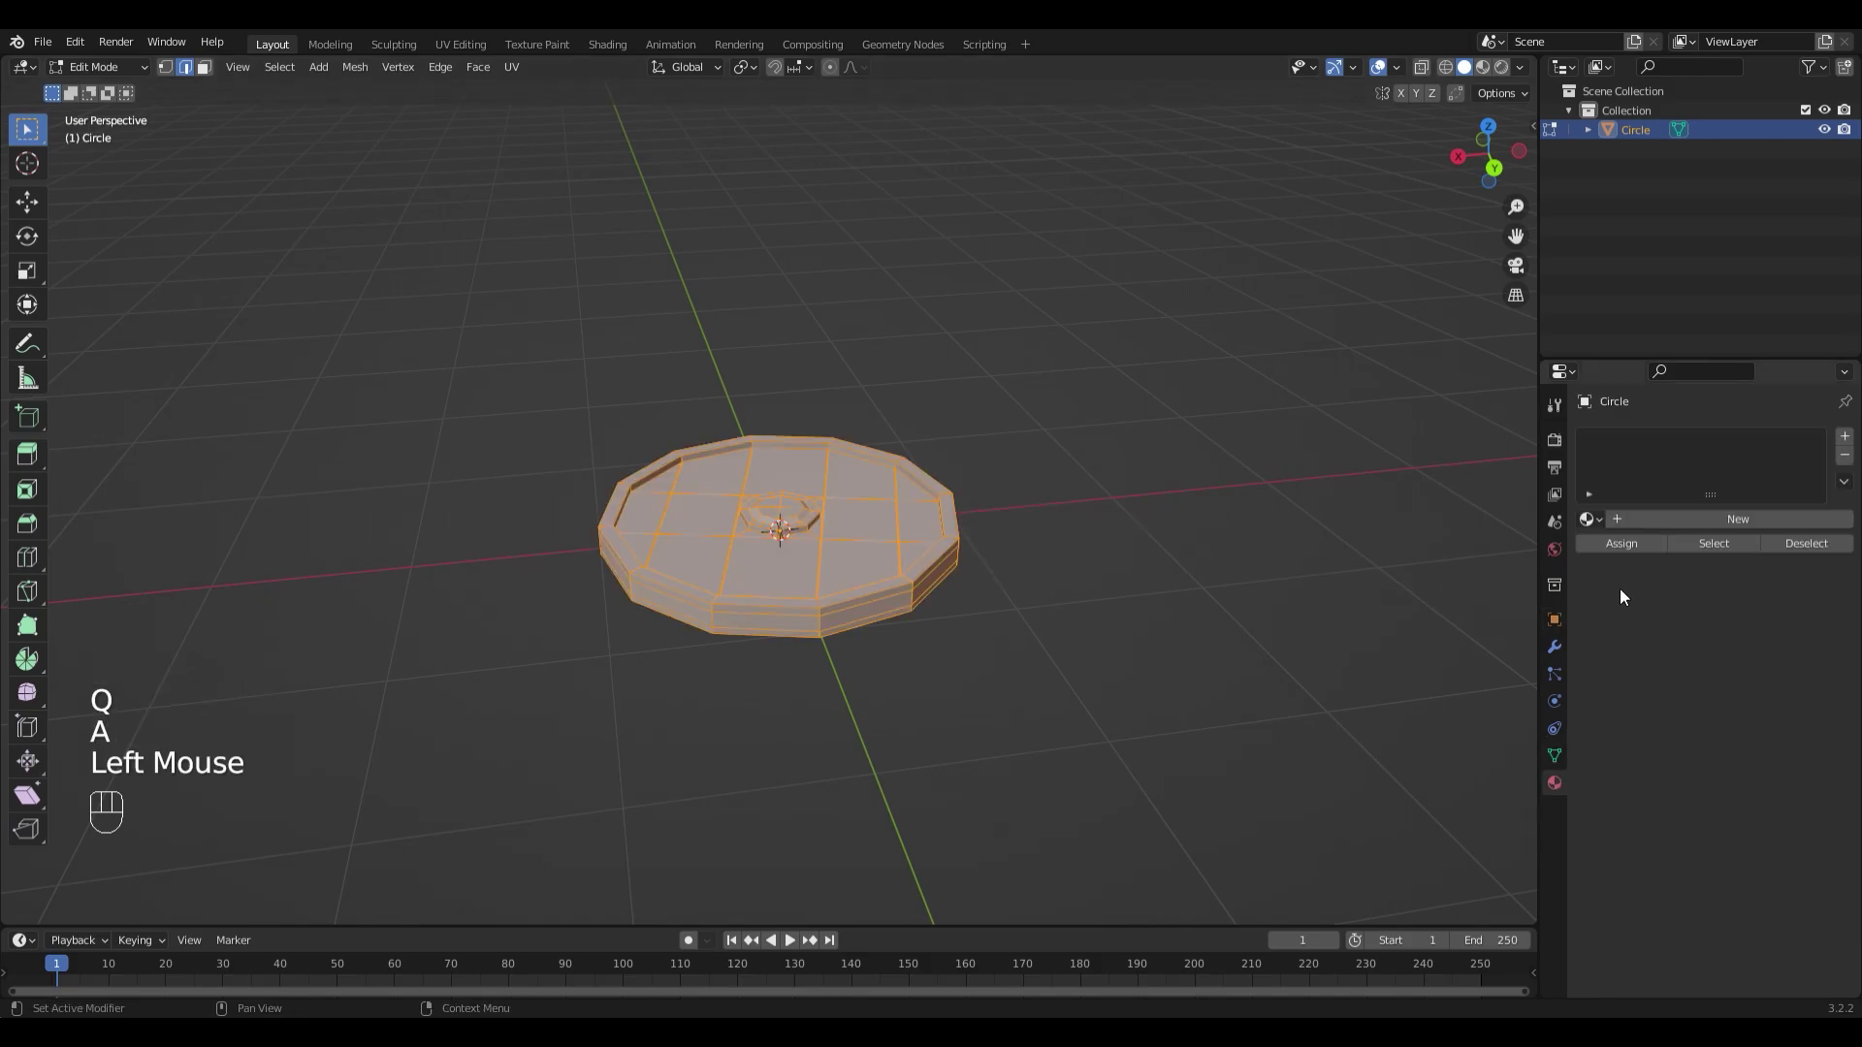
left_click(1666, 521)
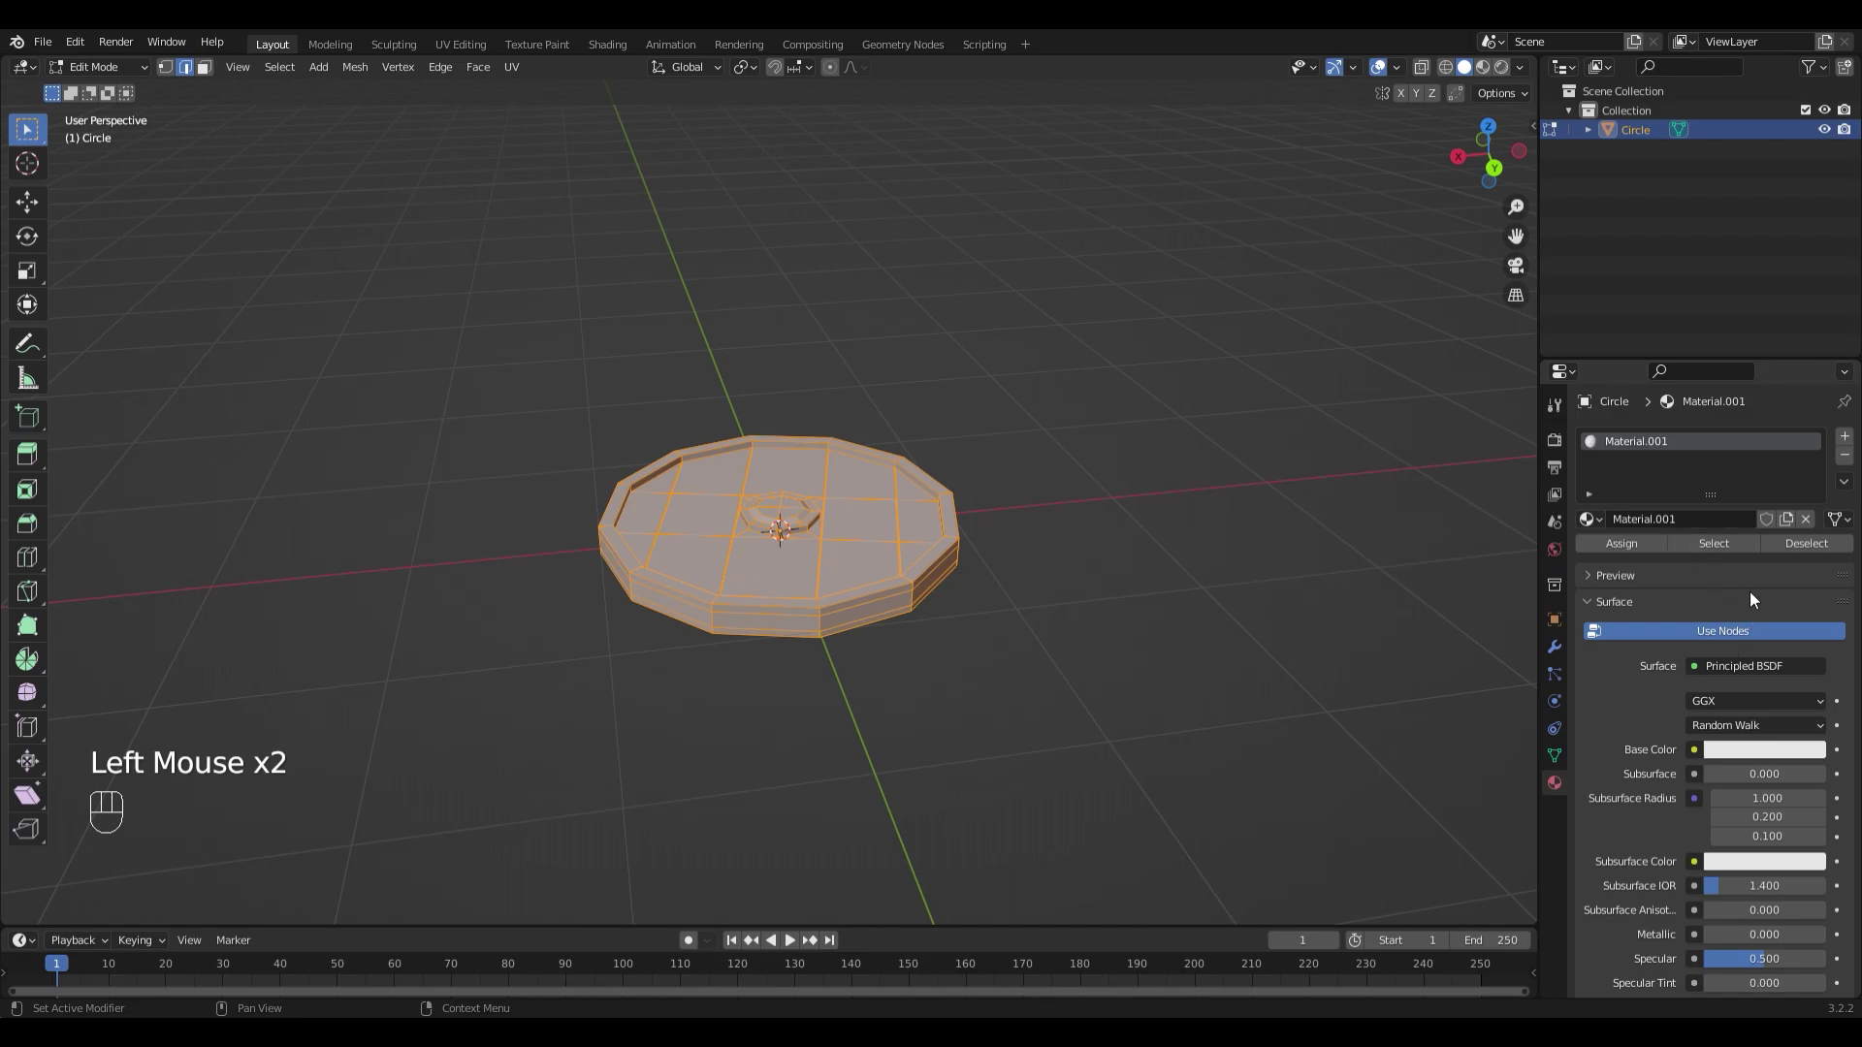
left_click(1759, 750)
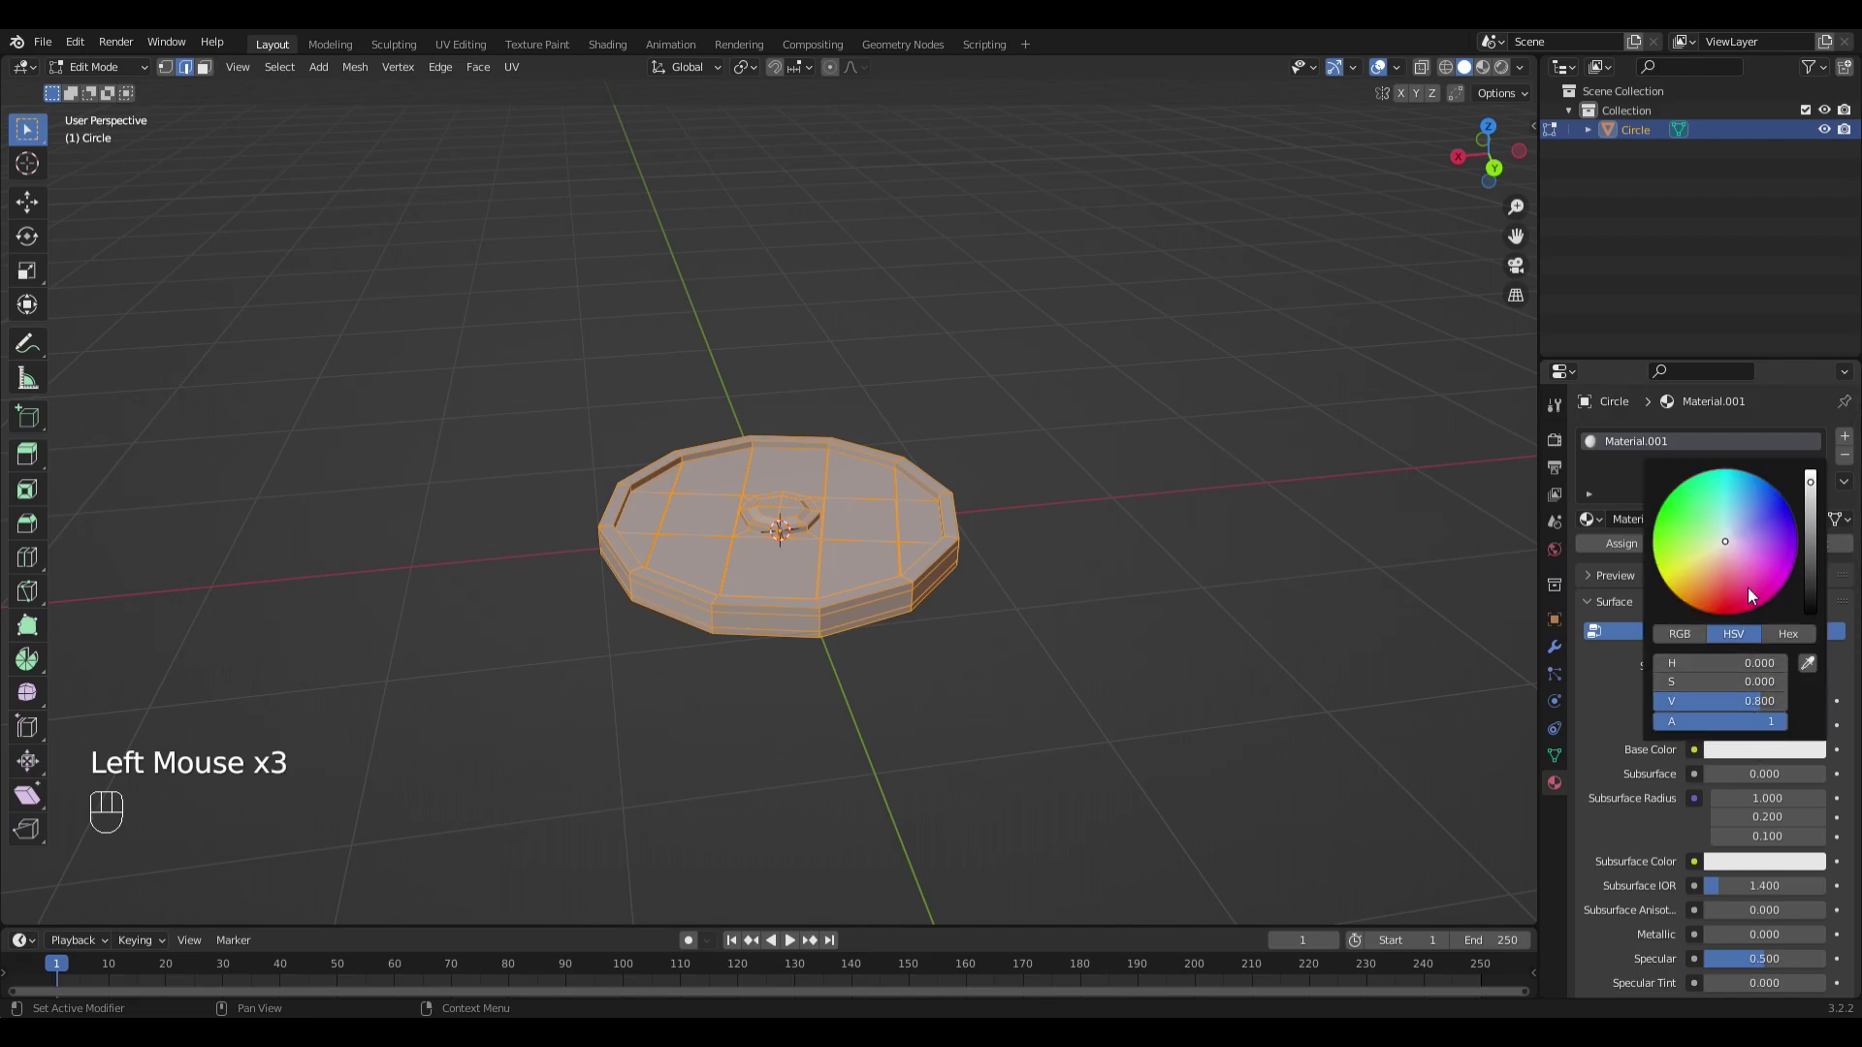
left_click_drag(1726, 542, 1707, 594)
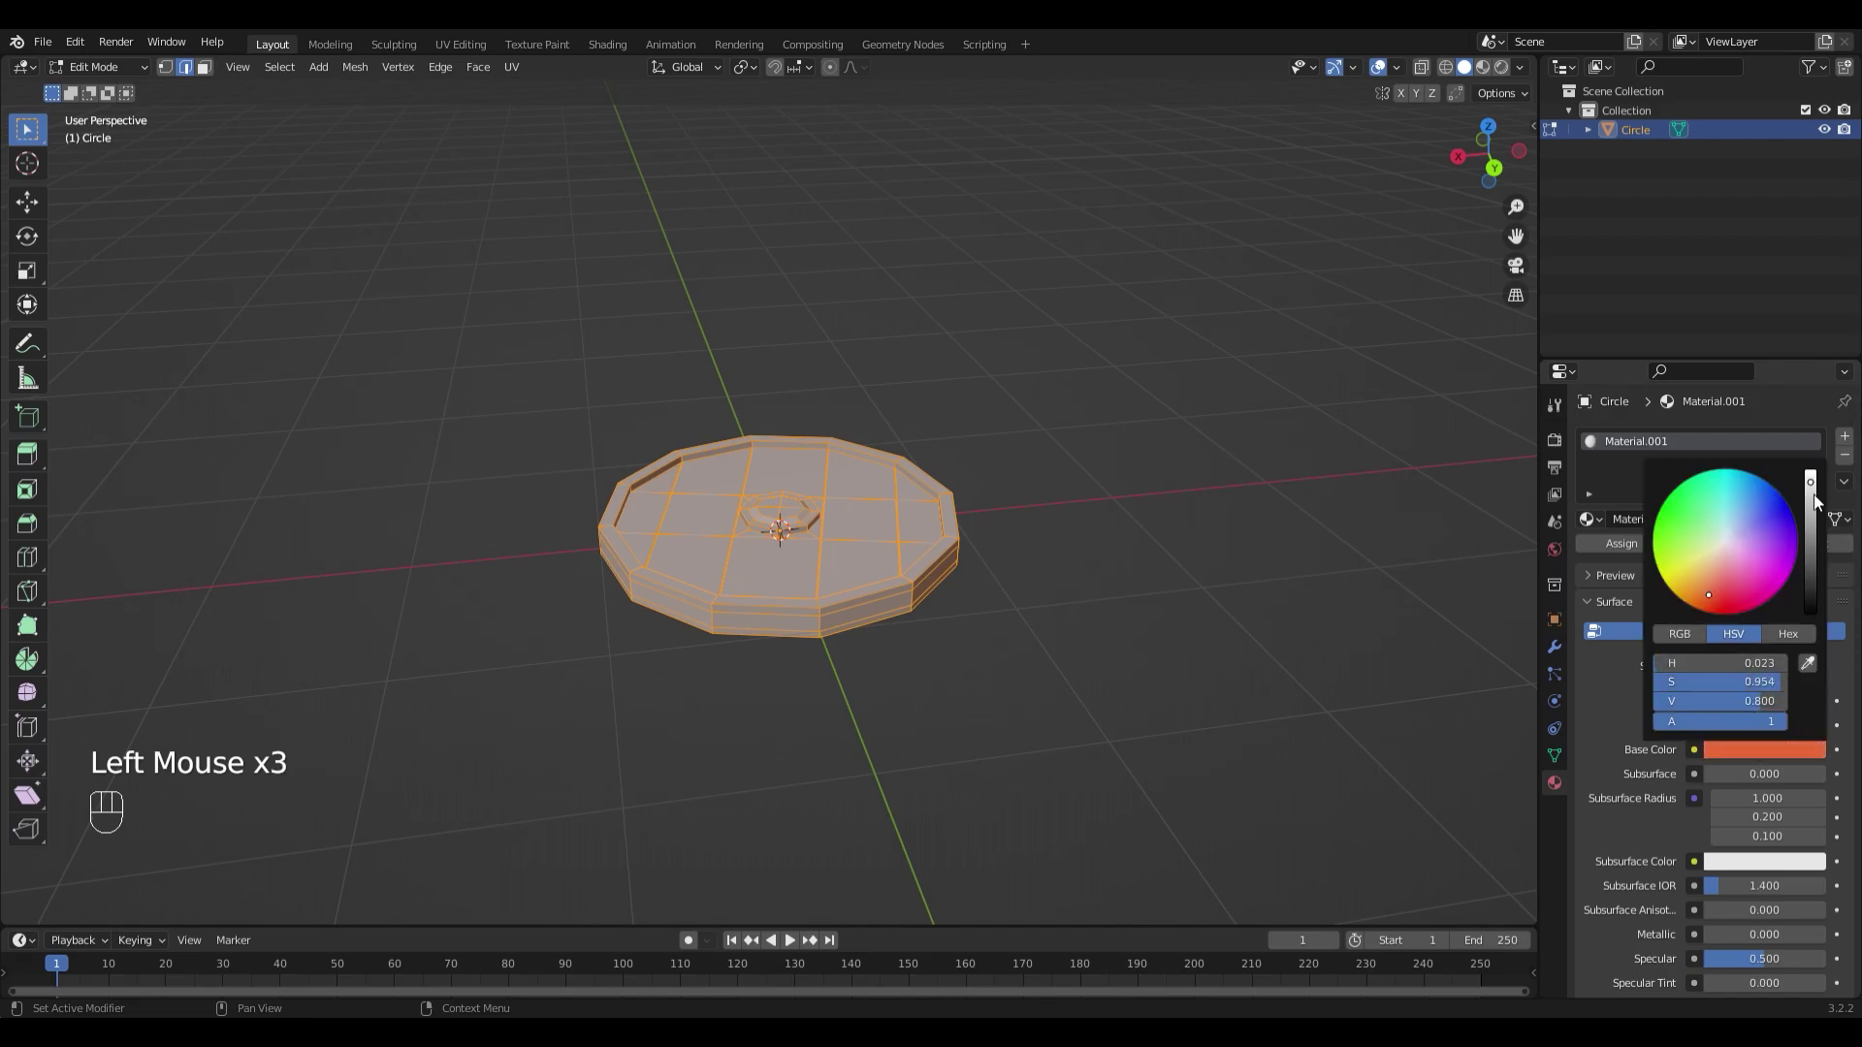
left_click_drag(1810, 484, 1809, 518)
left_click_drag(1708, 596, 1706, 590)
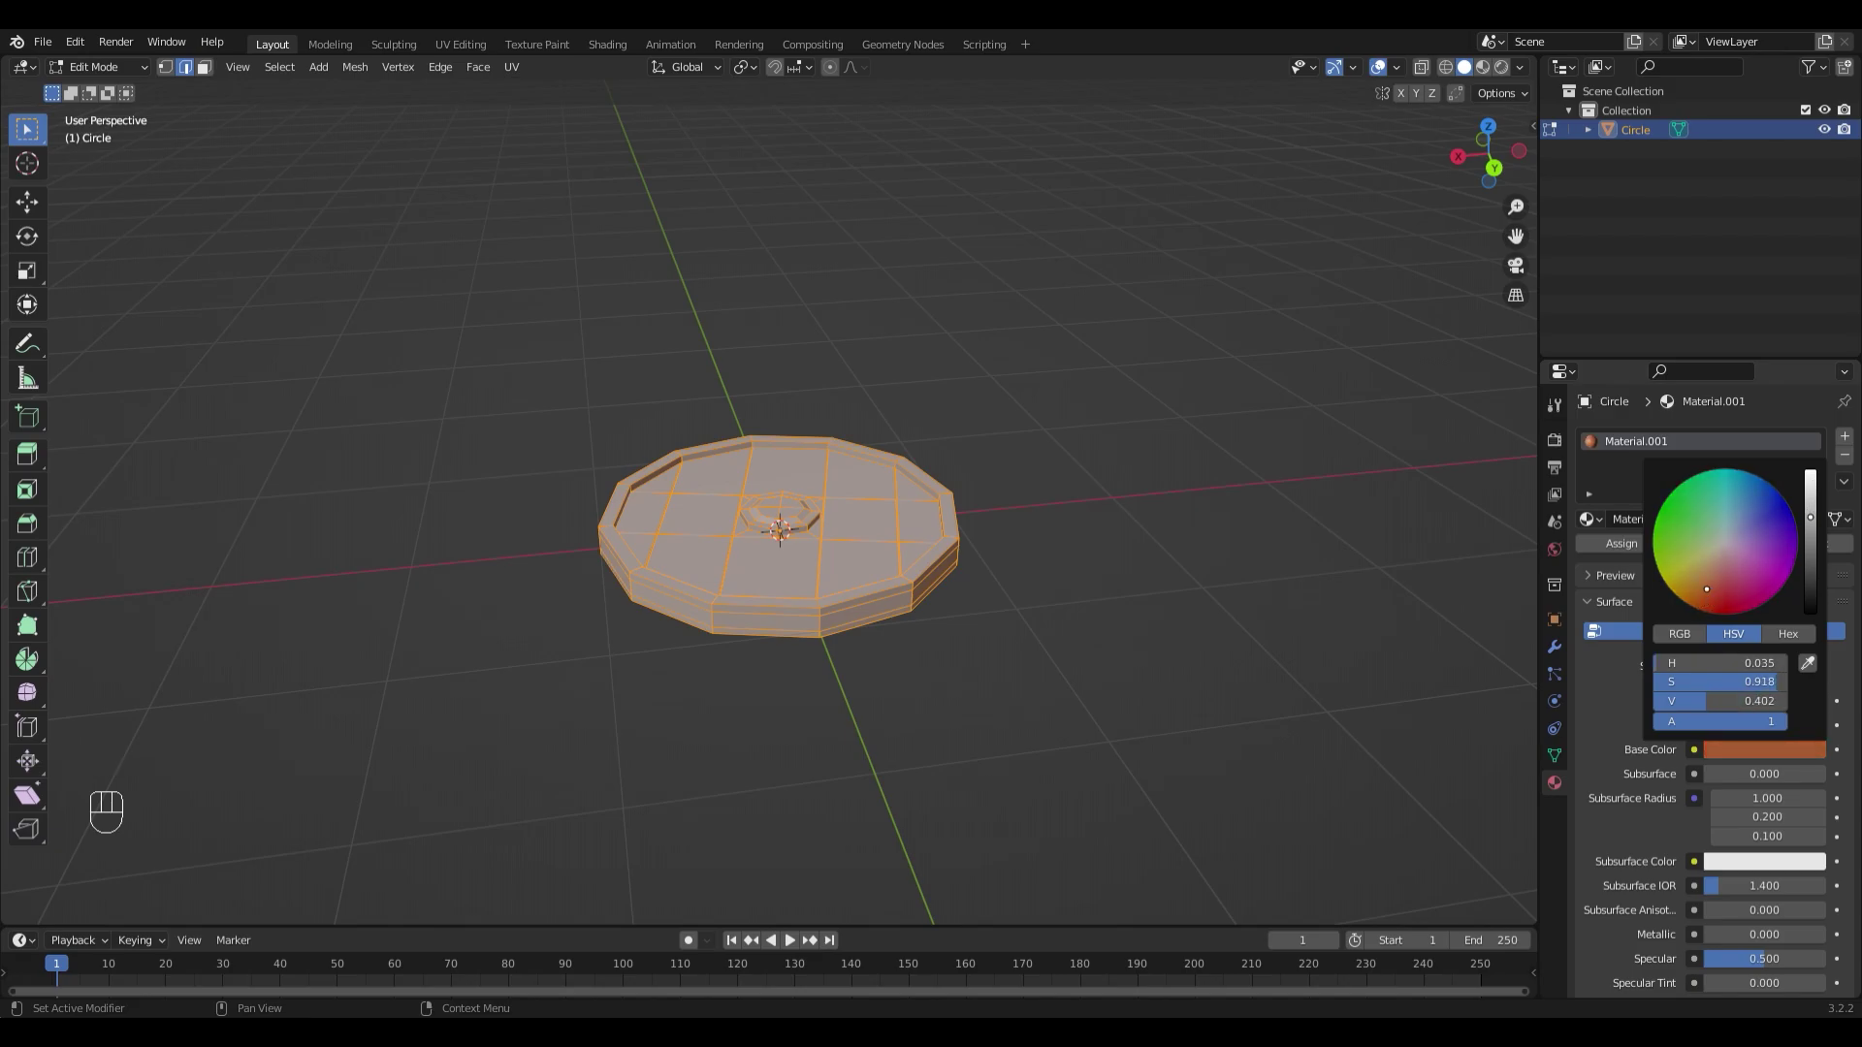
left_click(1631, 543)
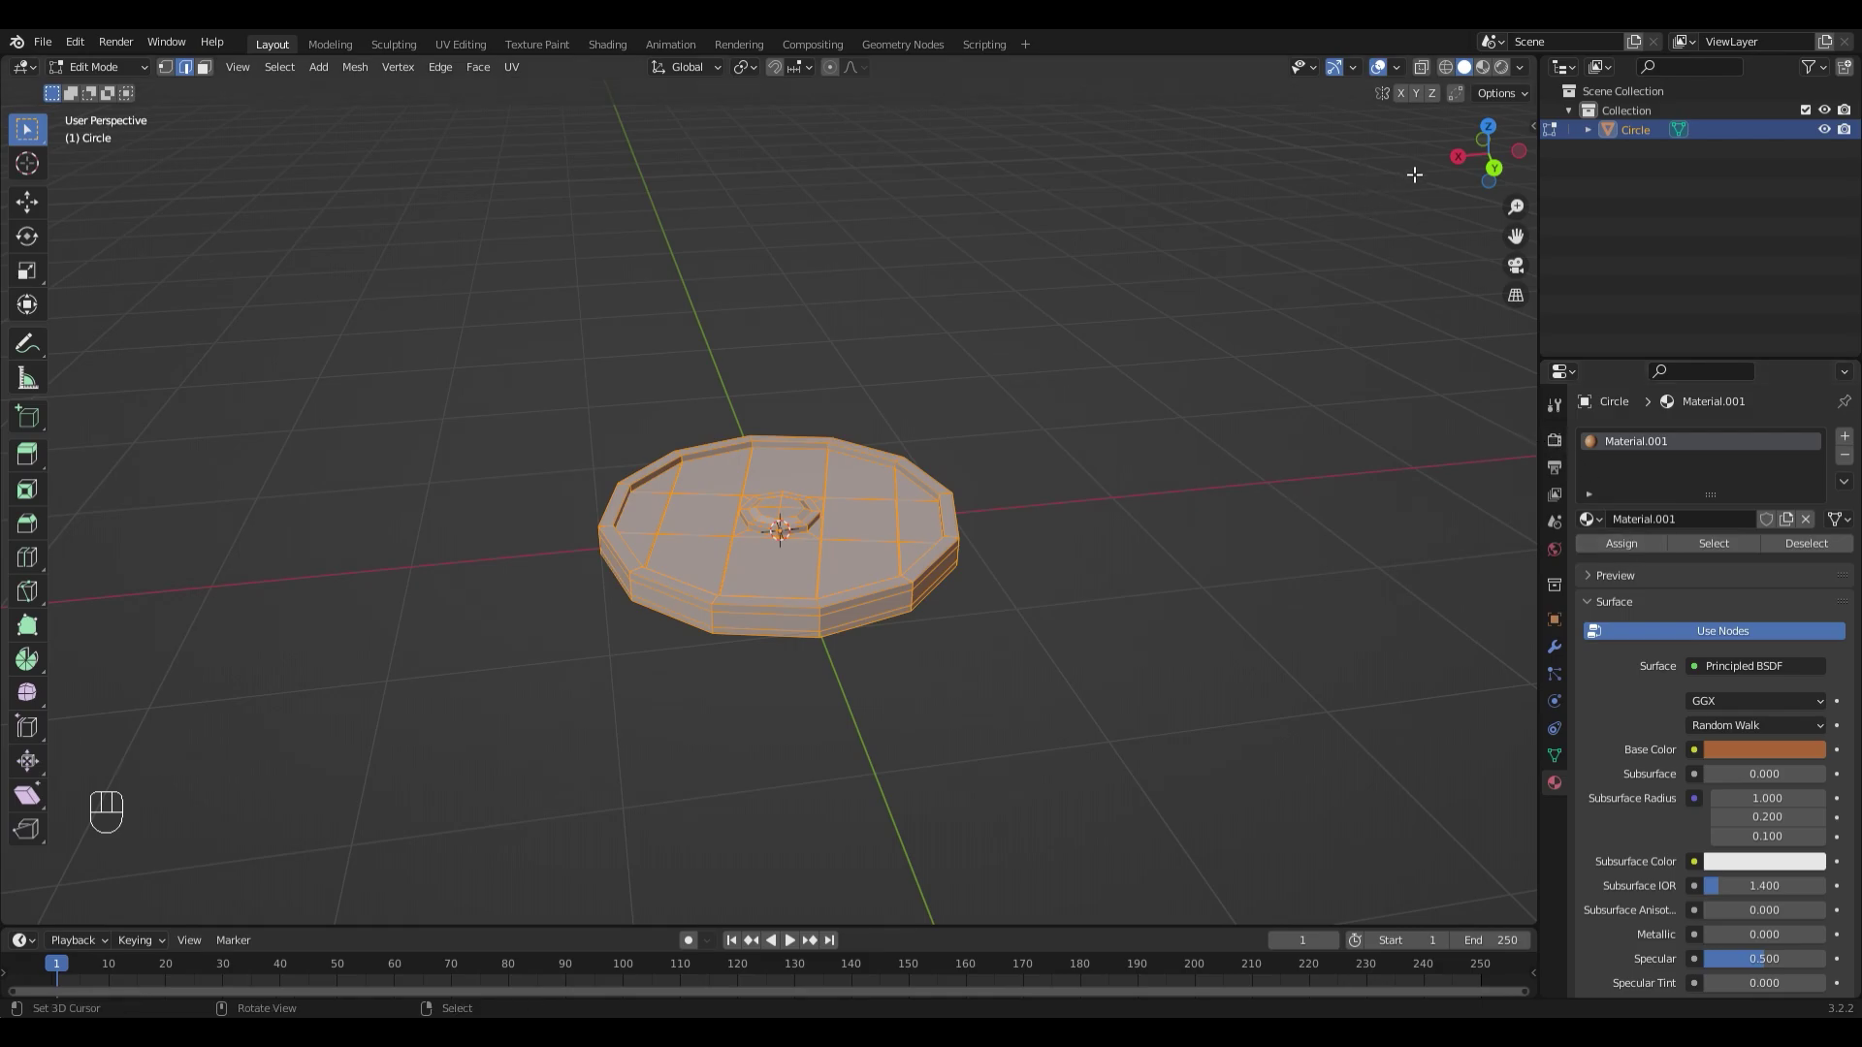
left_click(1485, 64)
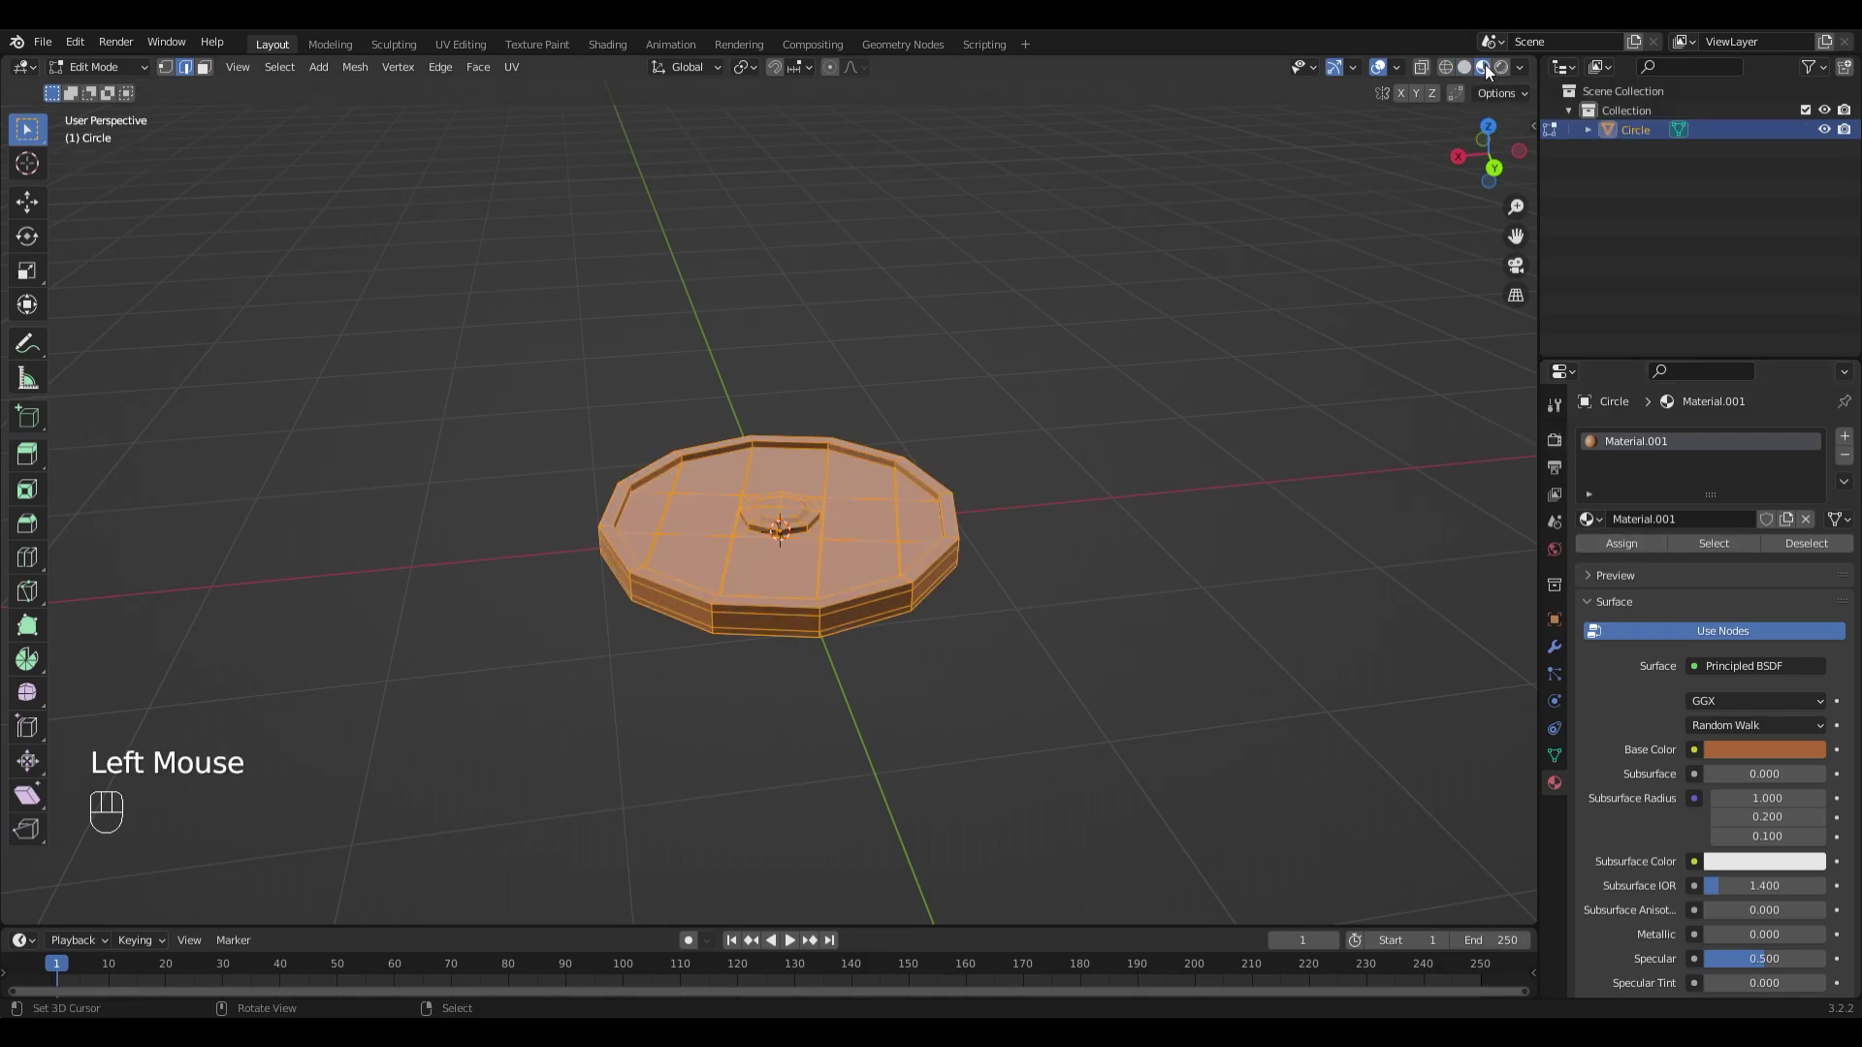
scroll(1049, 396, "up", 1)
scroll(1048, 397, "up", 1)
scroll(1048, 396, "down", 2)
Step: Deselect the shield, orbit around it, and start selecting rim faces in face mode
right_click(1084, 429)
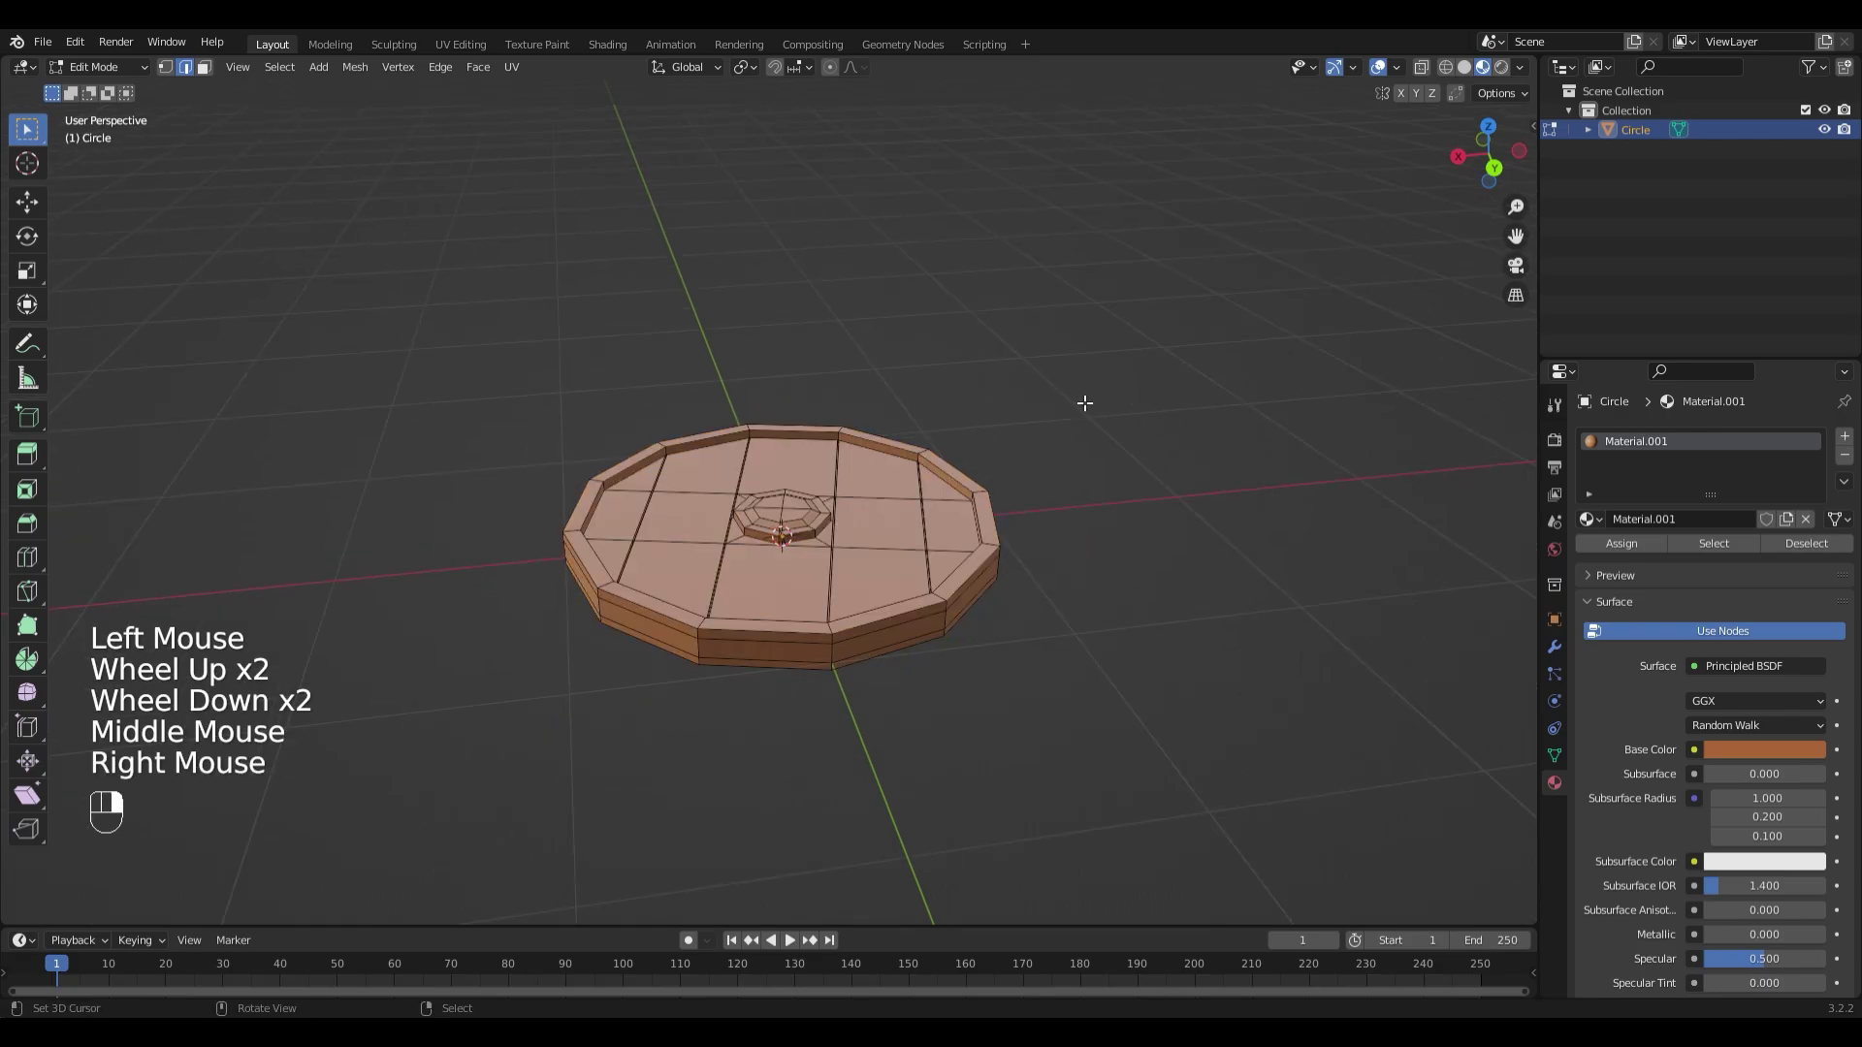
mouse_move(1112, 496)
middle_mouse_down()
mouse_move(1117, 467)
mouse_move(1105, 480)
middle_mouse_up()
scroll(1089, 481, "up", 1)
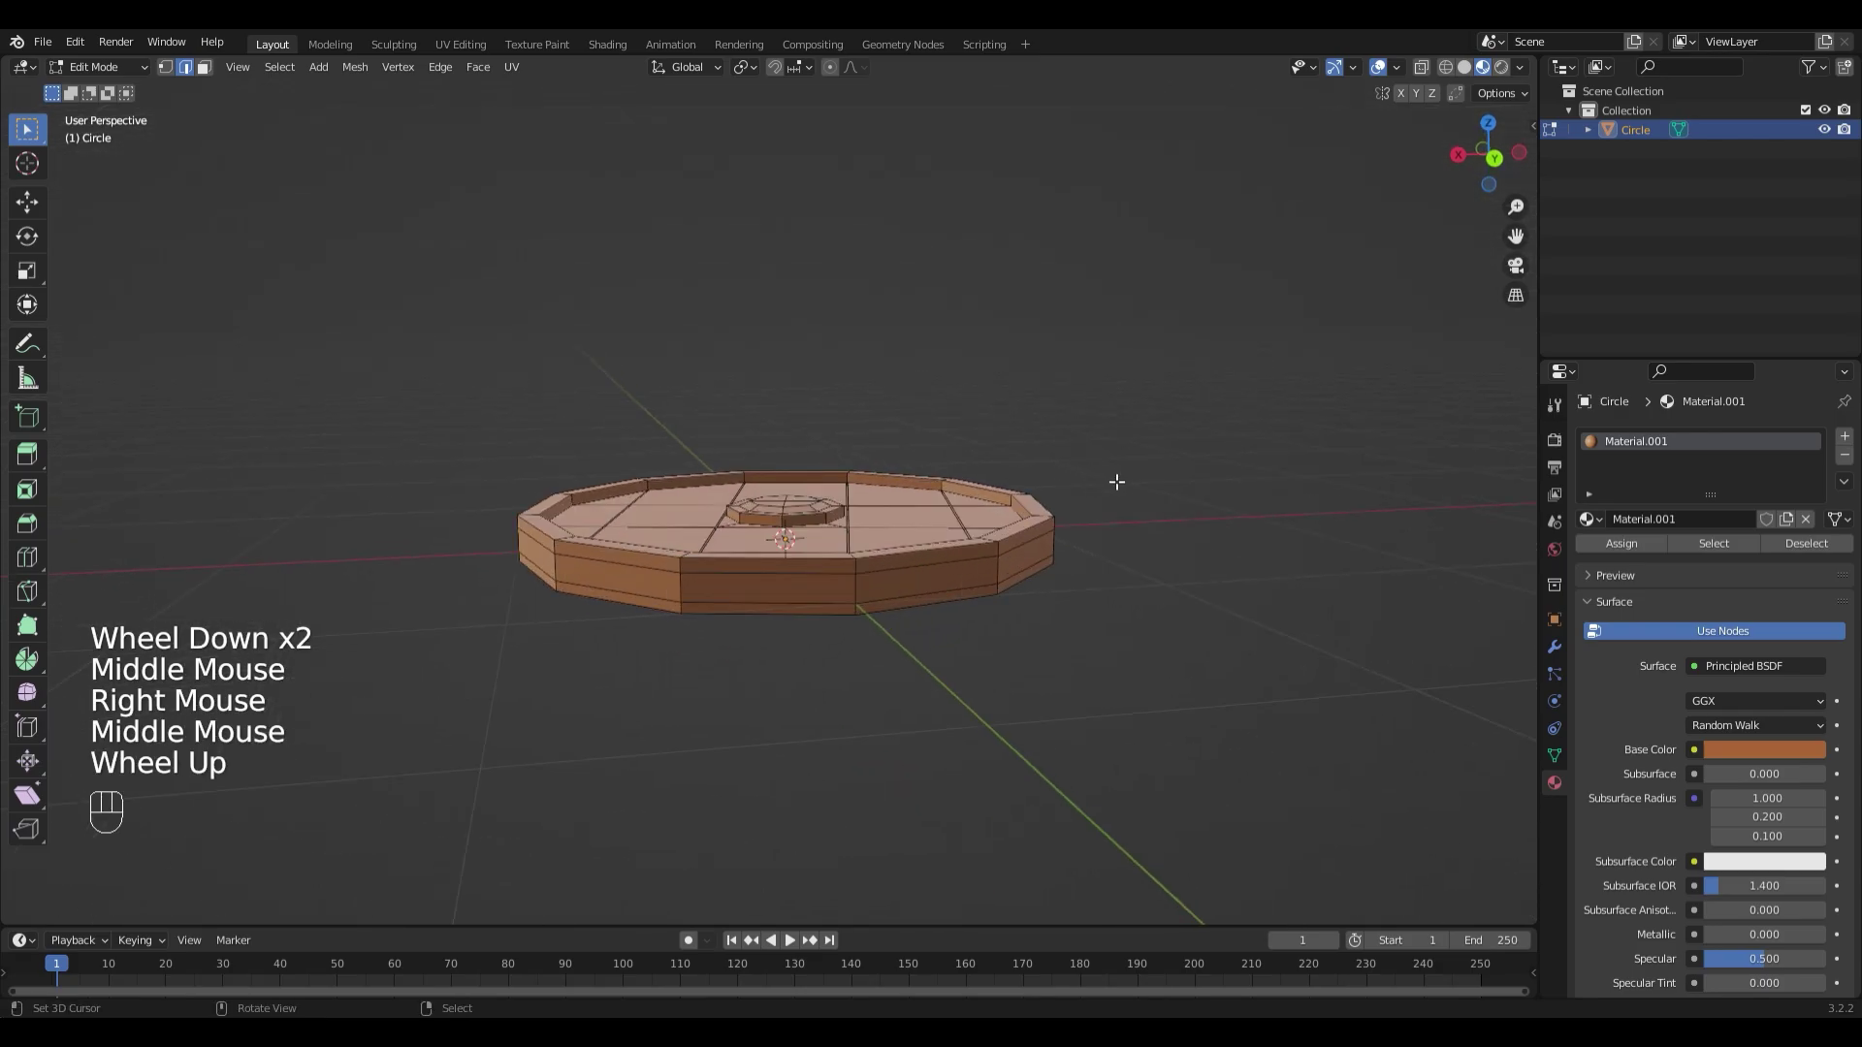
scroll(1088, 509, "up", 2)
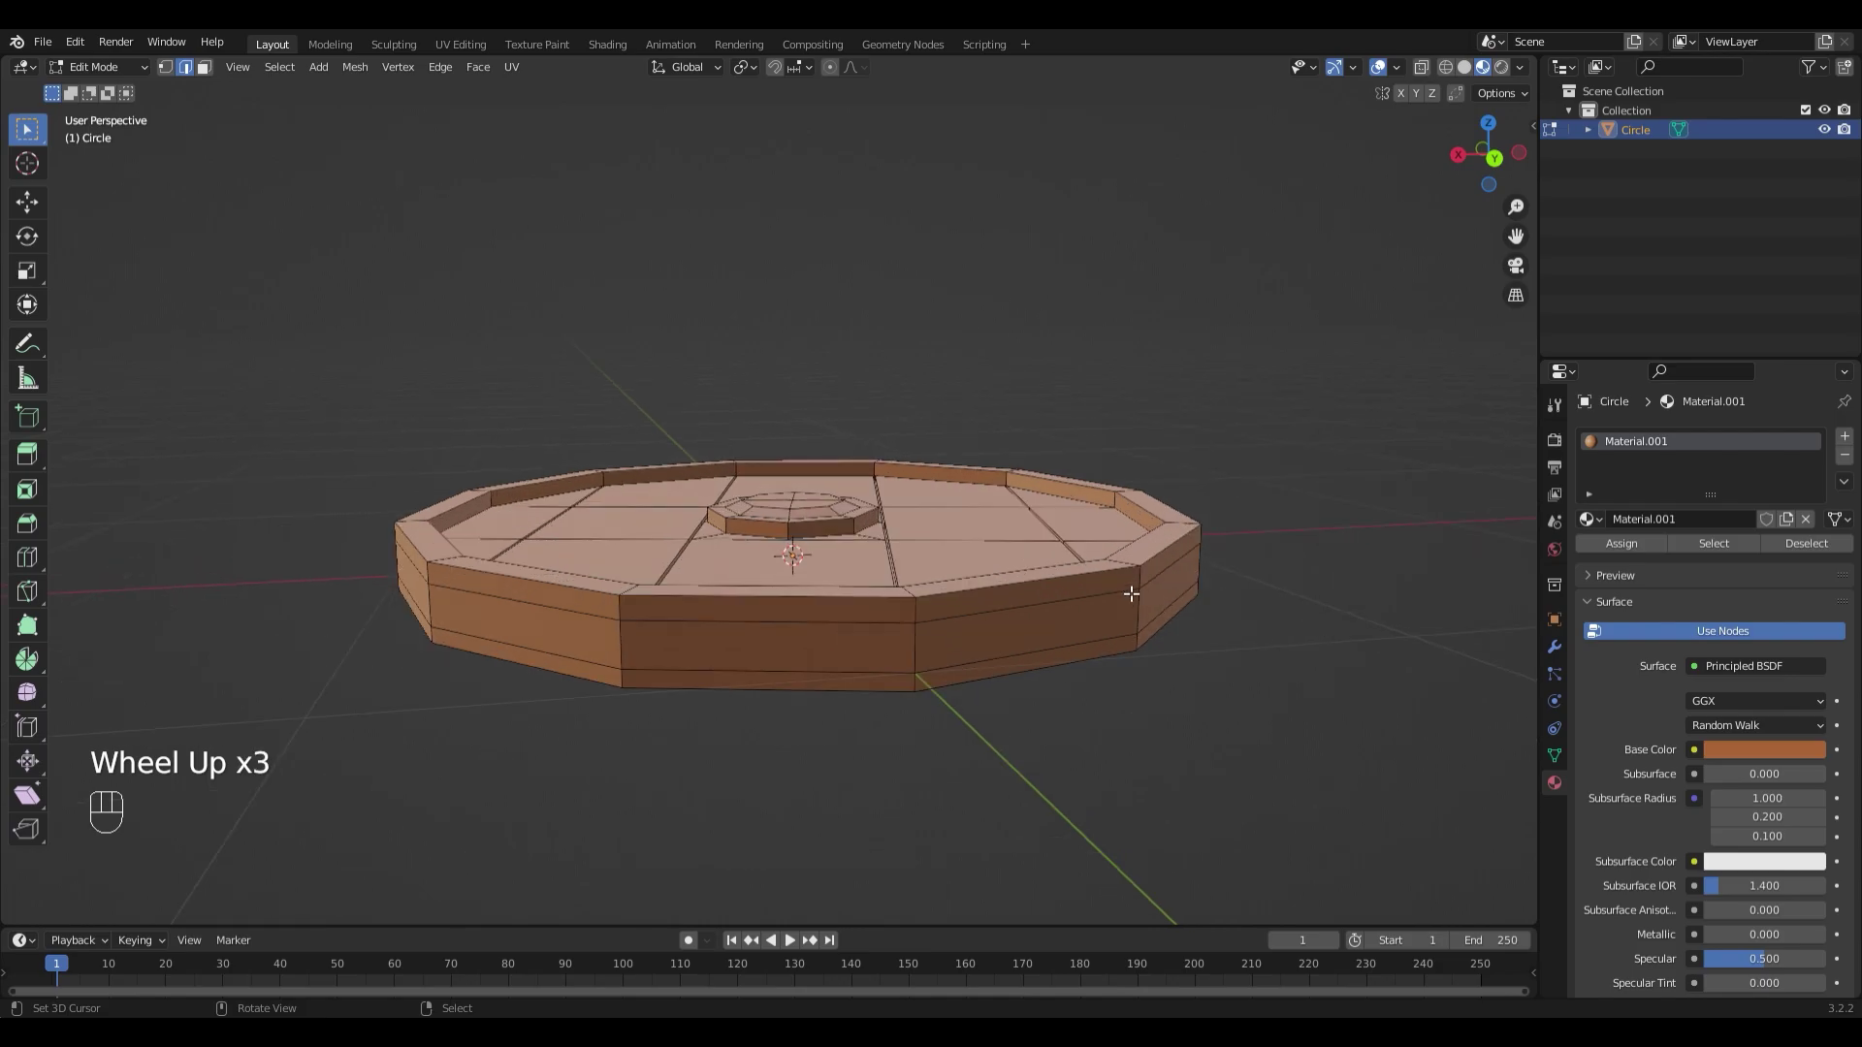
scroll(1121, 597, "down", 1)
scroll(1120, 612, "up", 1)
key("3")
right_click(1113, 611)
right_click(1106, 608, "shift")
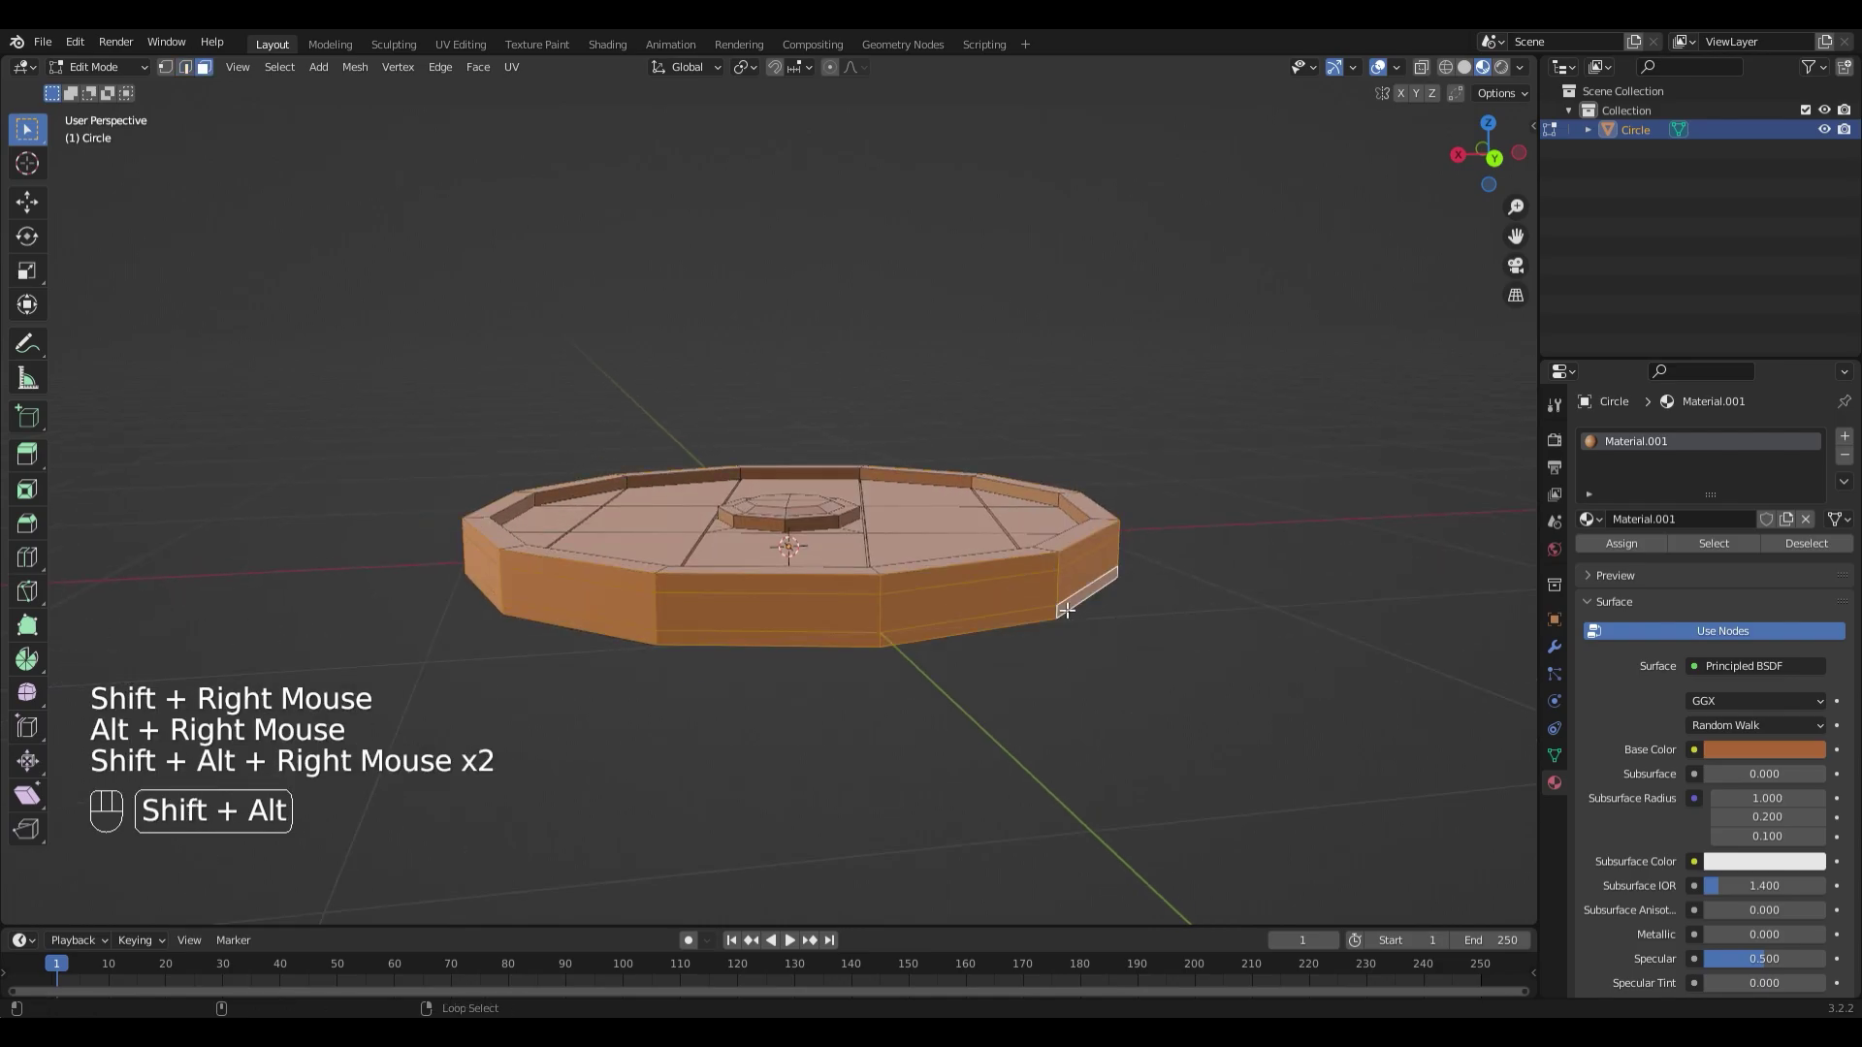
Step: Add the upper rim face loops to the selection
right_click(1078, 601, "alt+shift")
middle_click_drag(1098, 604, 872, 465)
scroll(1018, 554, "up", 1)
right_click(794, 422, "shift")
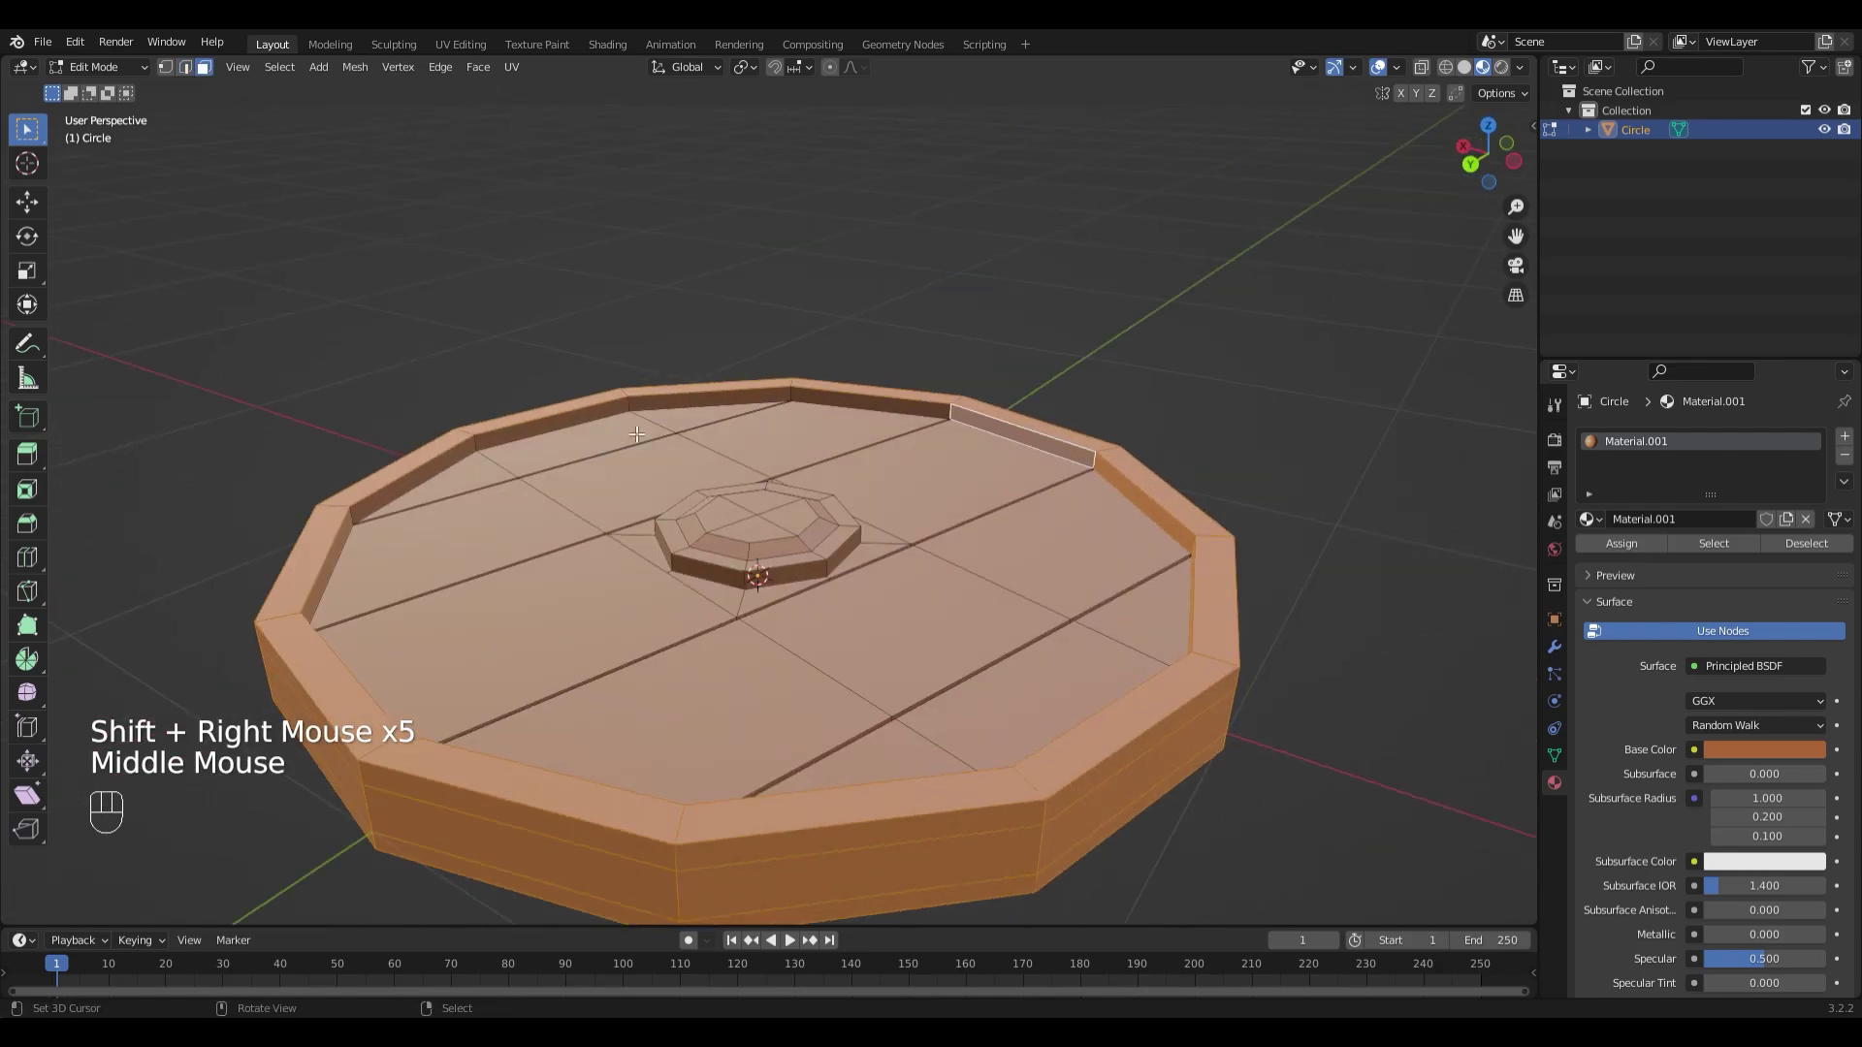
middle_click_drag(635, 434, 727, 465)
scroll(872, 466, "down", 1)
Step: Add the underside rim face loops to the selection
mouse_move(873, 465)
middle_mouse_down()
mouse_move(1105, 495)
mouse_move(872, 437)
middle_mouse_up()
left_click(583, 262, "shift")
left_click(437, 481, "shift")
middle_click_drag(727, 581, 656, 756)
scroll(655, 771, "up", 2)
left_click(879, 766, "alt+shift")
scroll(879, 767, "down", 1)
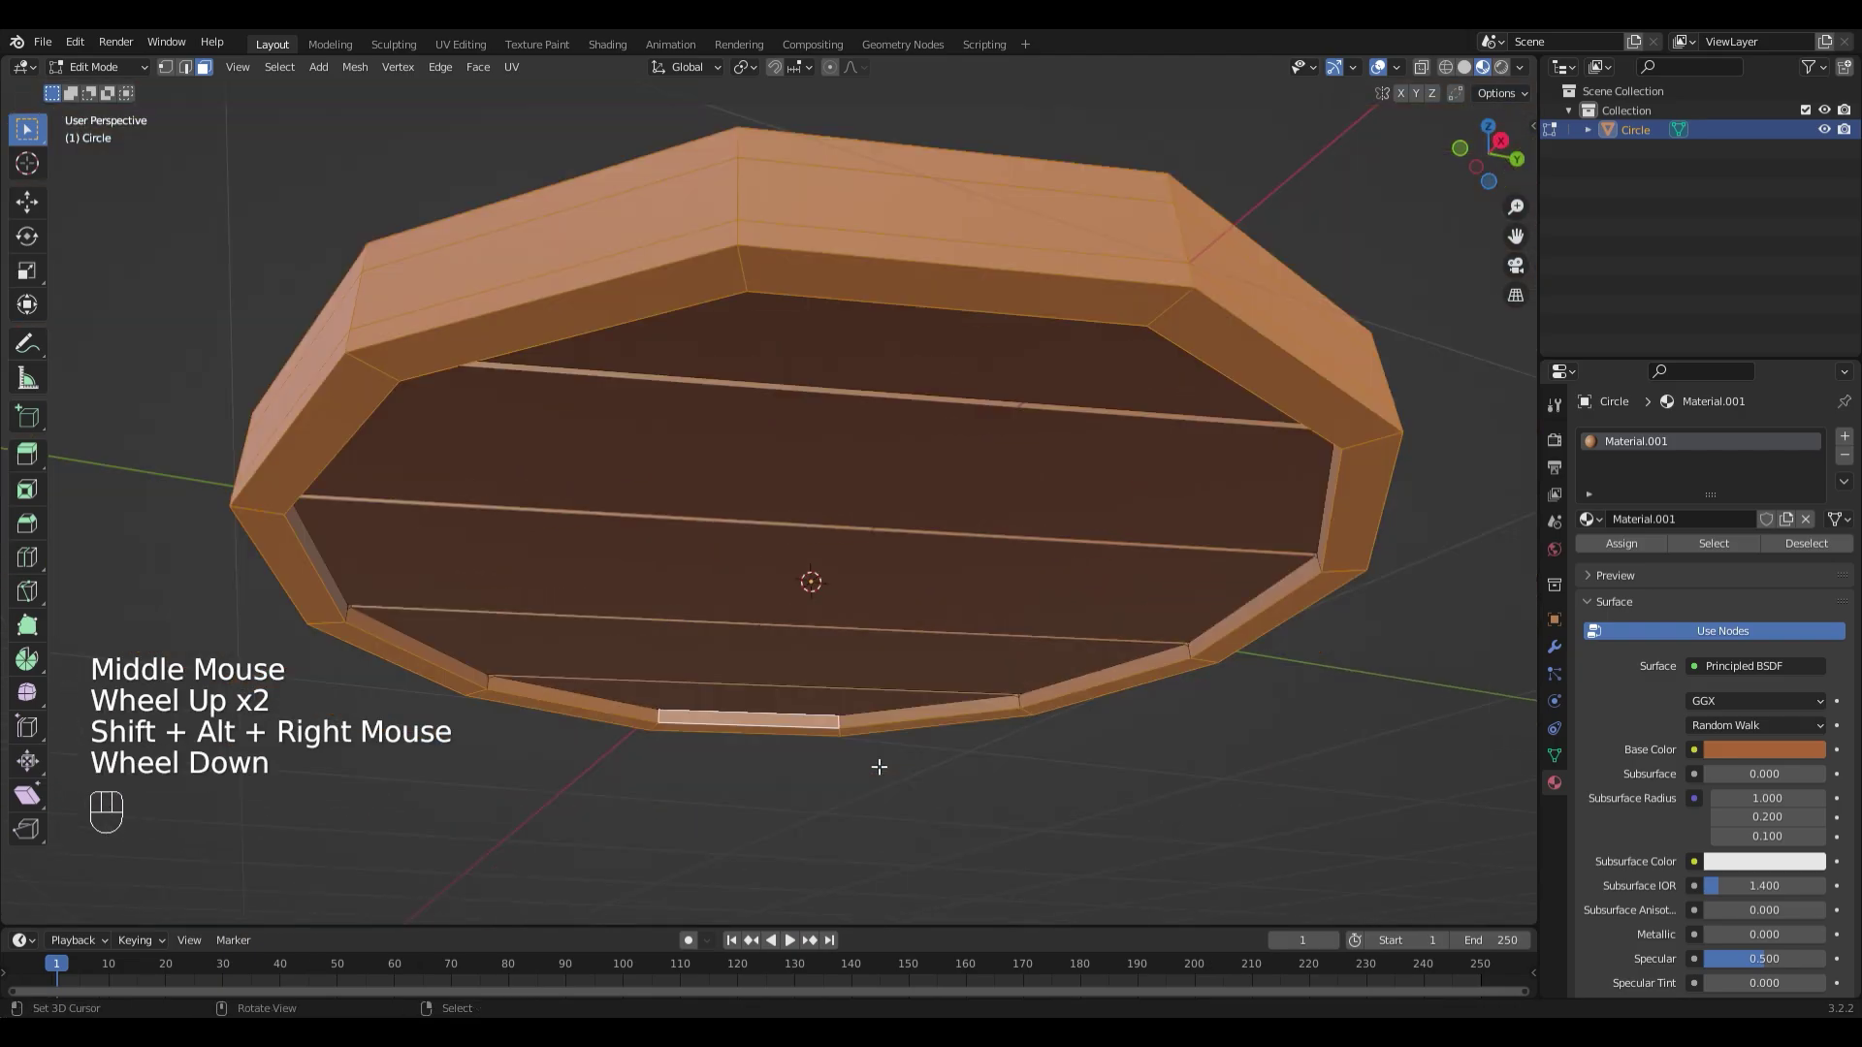
right_click(874, 713, "shift")
right_click(1163, 640, "shift")
middle_click_drag(874, 655, 800, 510)
right_click(1048, 654, "shift")
mouse_move(1020, 654)
middle_mouse_down()
mouse_move(1309, 655)
mouse_move(1018, 583)
mouse_move(874, 364)
middle_mouse_up()
Step: Add the octagonal boss side and top faces to the selection
right_click(1047, 655, "shift")
right_click(785, 596, "alt+shift")
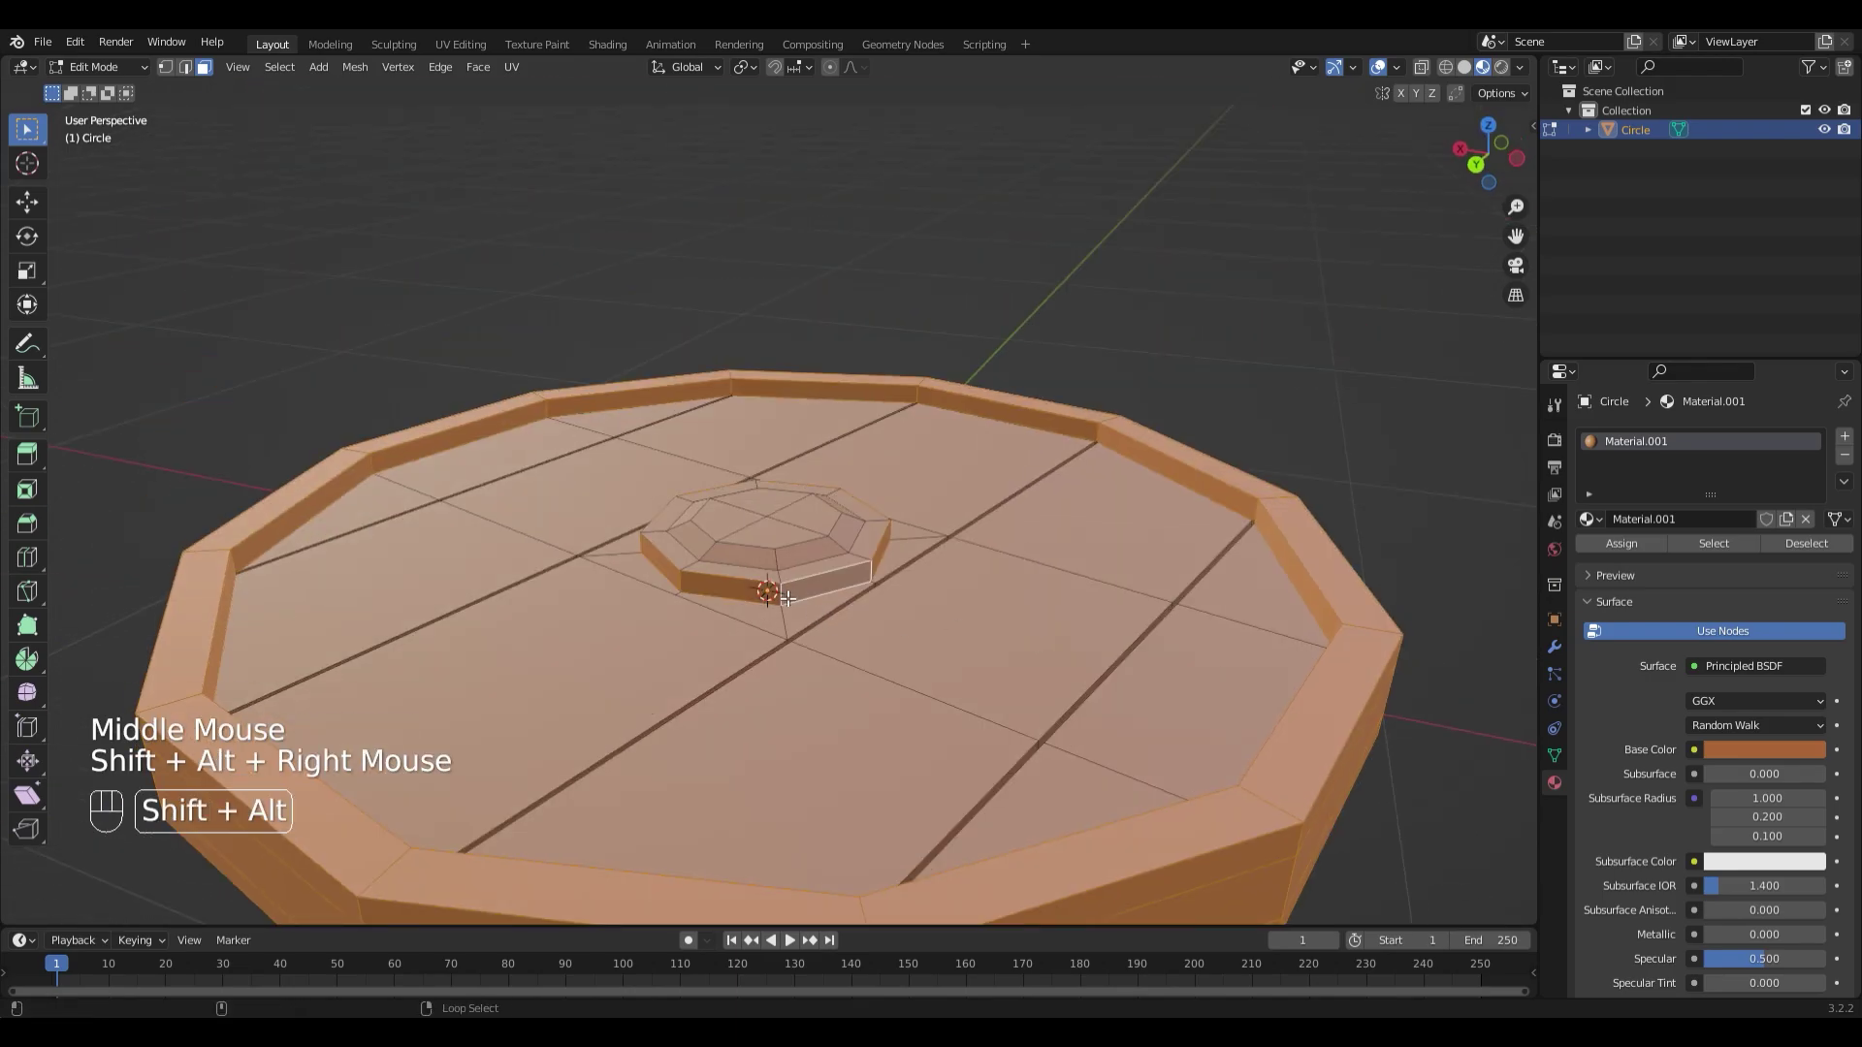
right_click(814, 568, "shift")
right_click(785, 524, "shift")
scroll(786, 524, "up", 1)
scroll(998, 518, "down", 2)
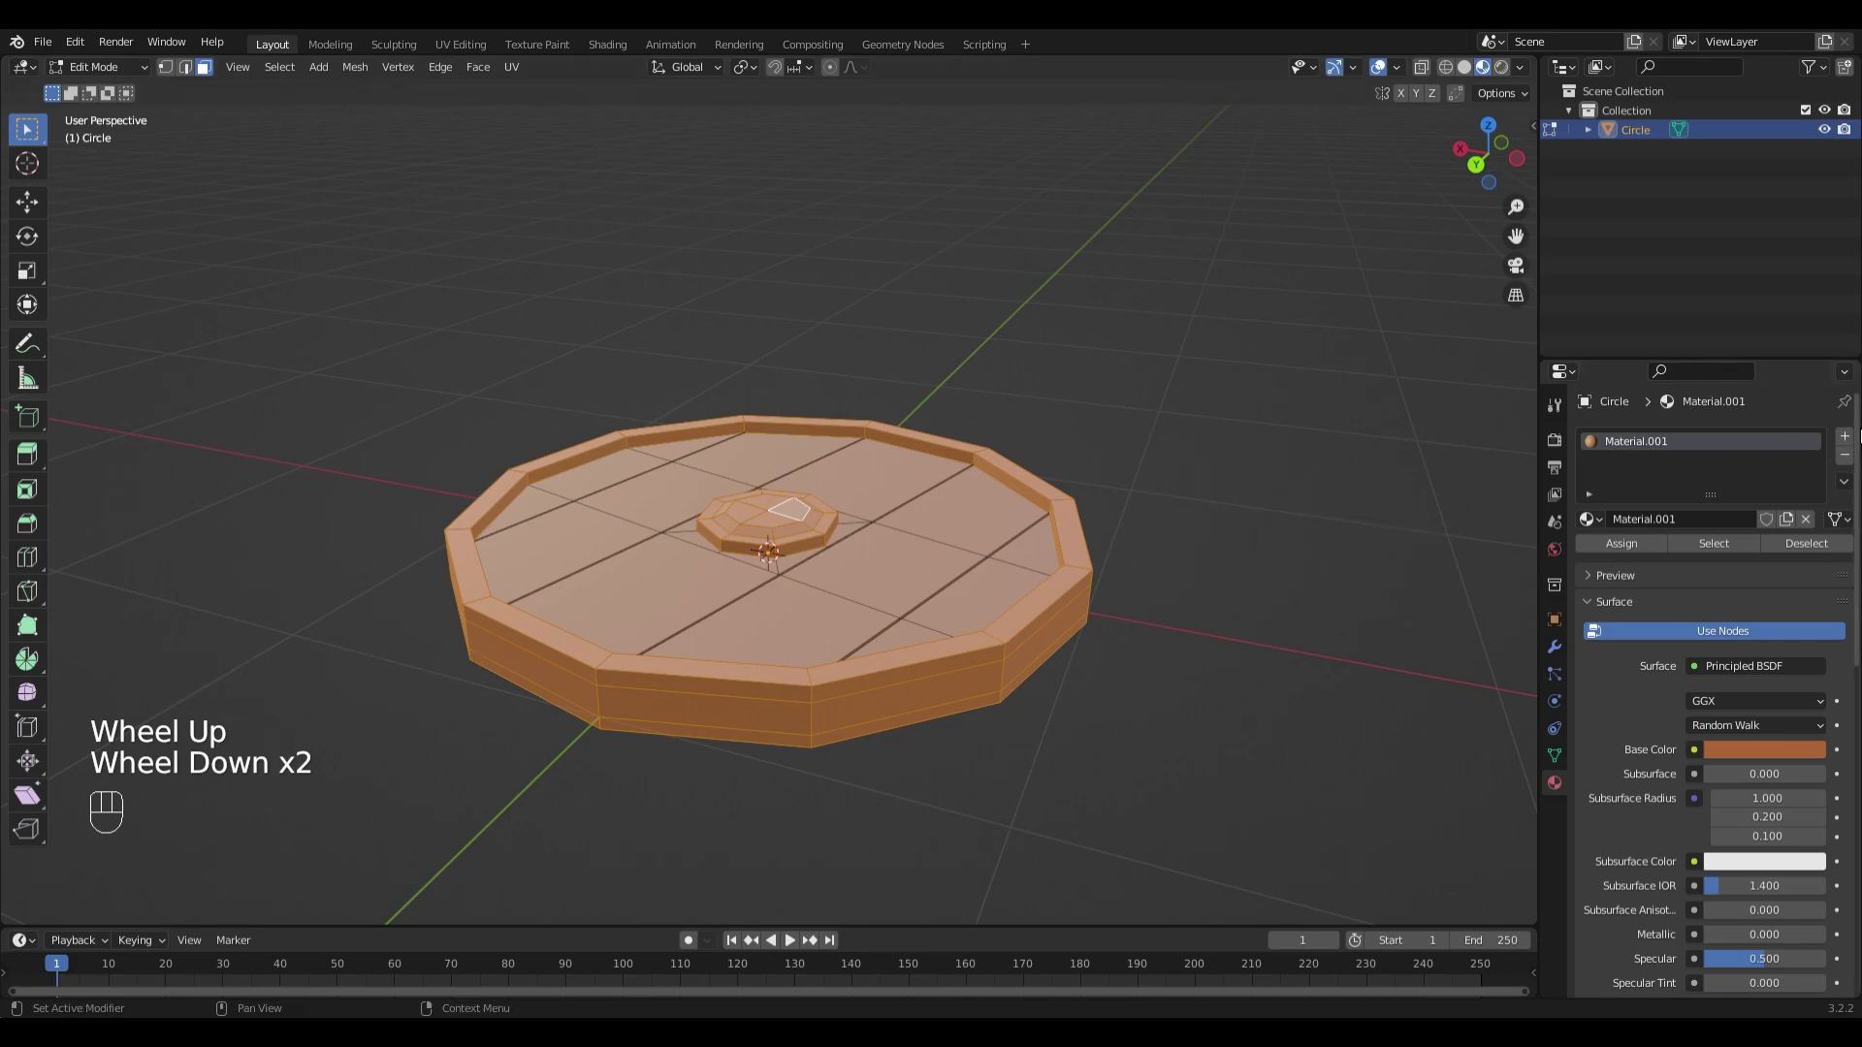
left_click(1845, 437)
Step: Assign a new gray material to the rim and boss, then return to Object Mode
left_click(1715, 563)
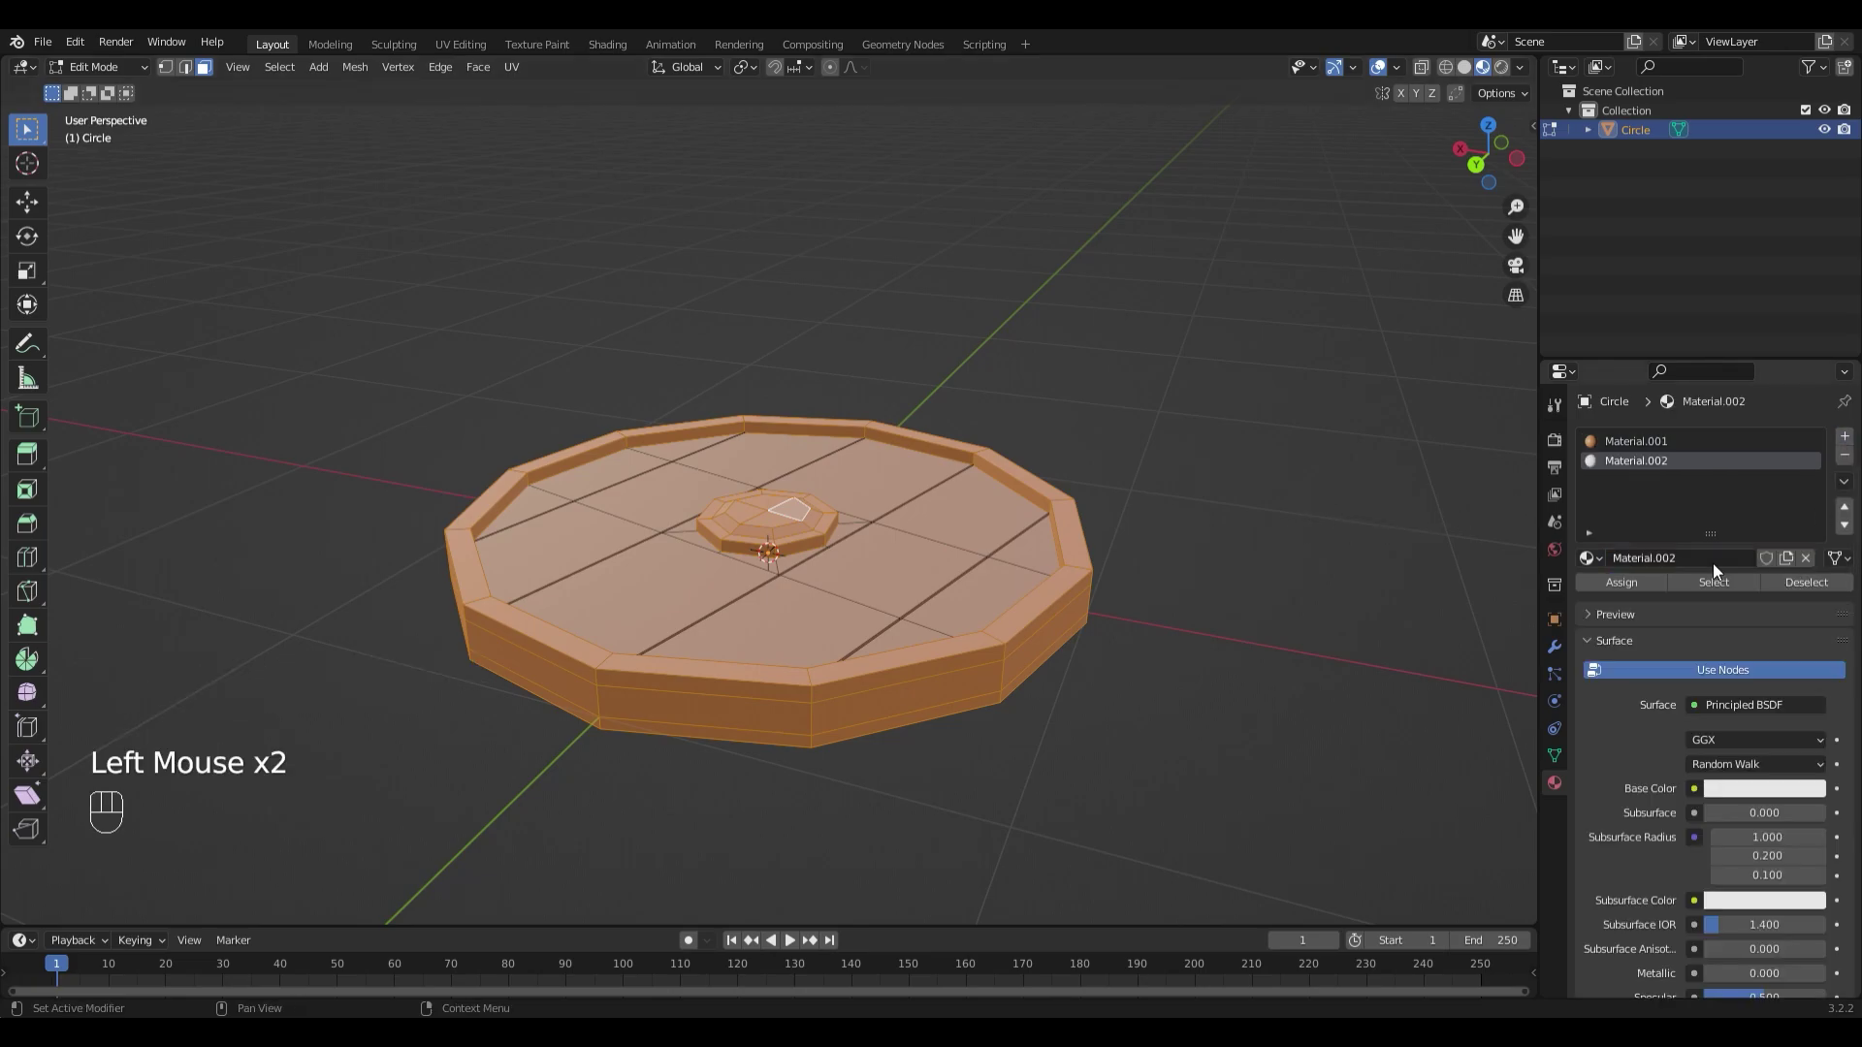
left_click(1764, 789)
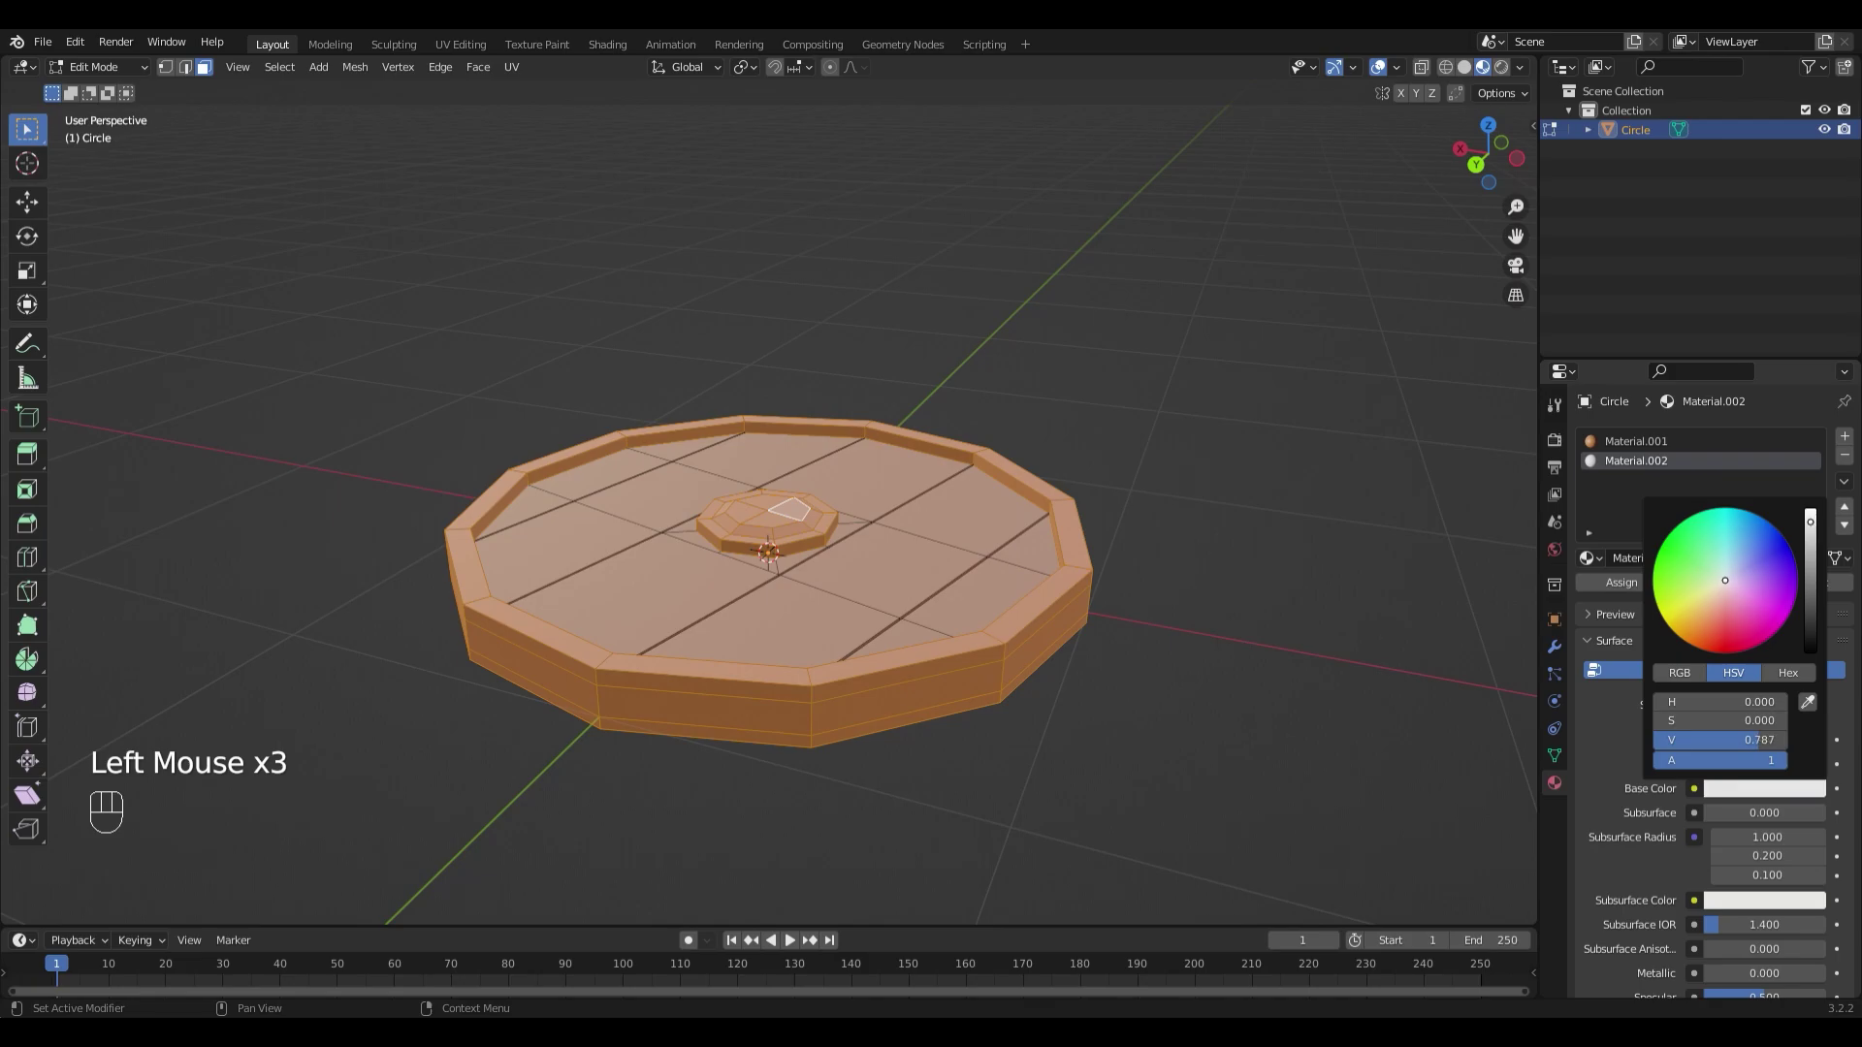
left_click_drag(1810, 524, 1809, 579)
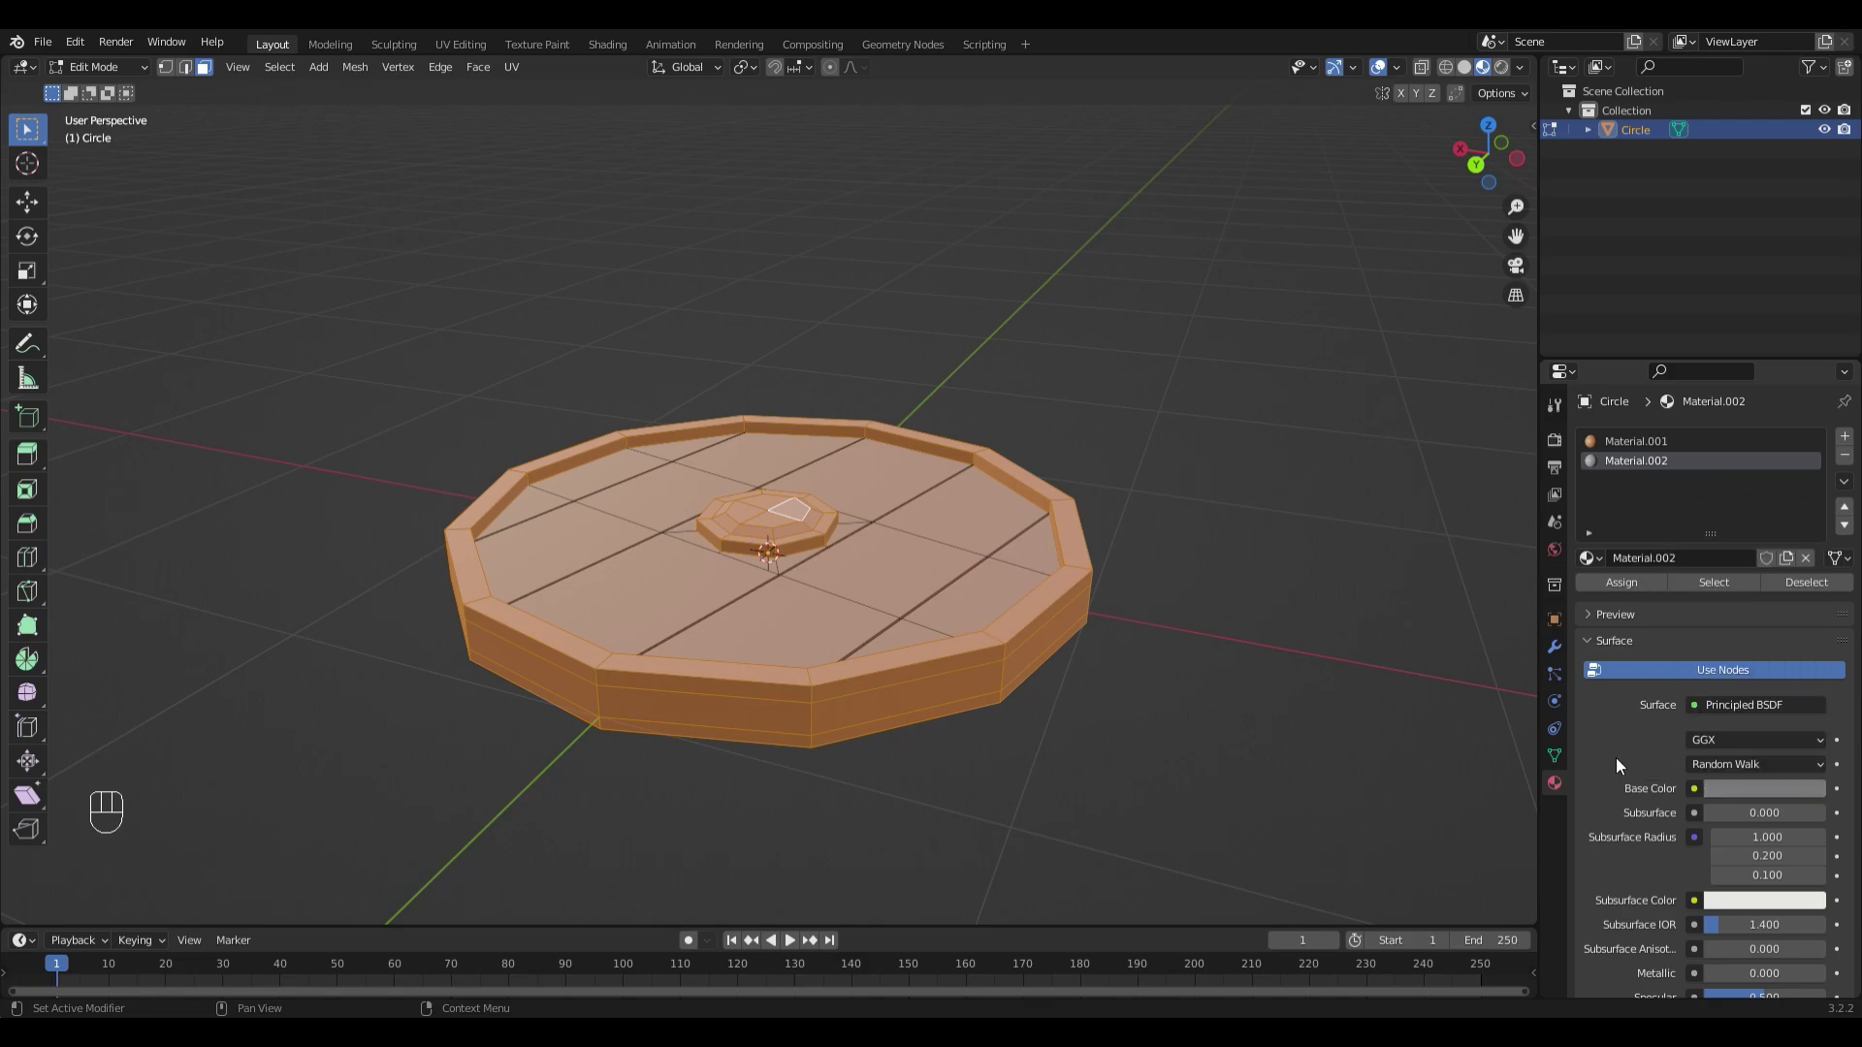
left_click(1628, 581)
scroll(1280, 583, "down", 2)
key("Tab")
scroll(953, 514, "up", 1)
mouse_move(953, 513)
middle_mouse_down()
mouse_move(918, 627)
mouse_move(830, 564)
mouse_move(1026, 455)
mouse_move(1105, 567)
middle_mouse_up()
scroll(828, 563, "up", 1)
scroll(827, 562, "down", 1)
scroll(1106, 567, "down", 1)
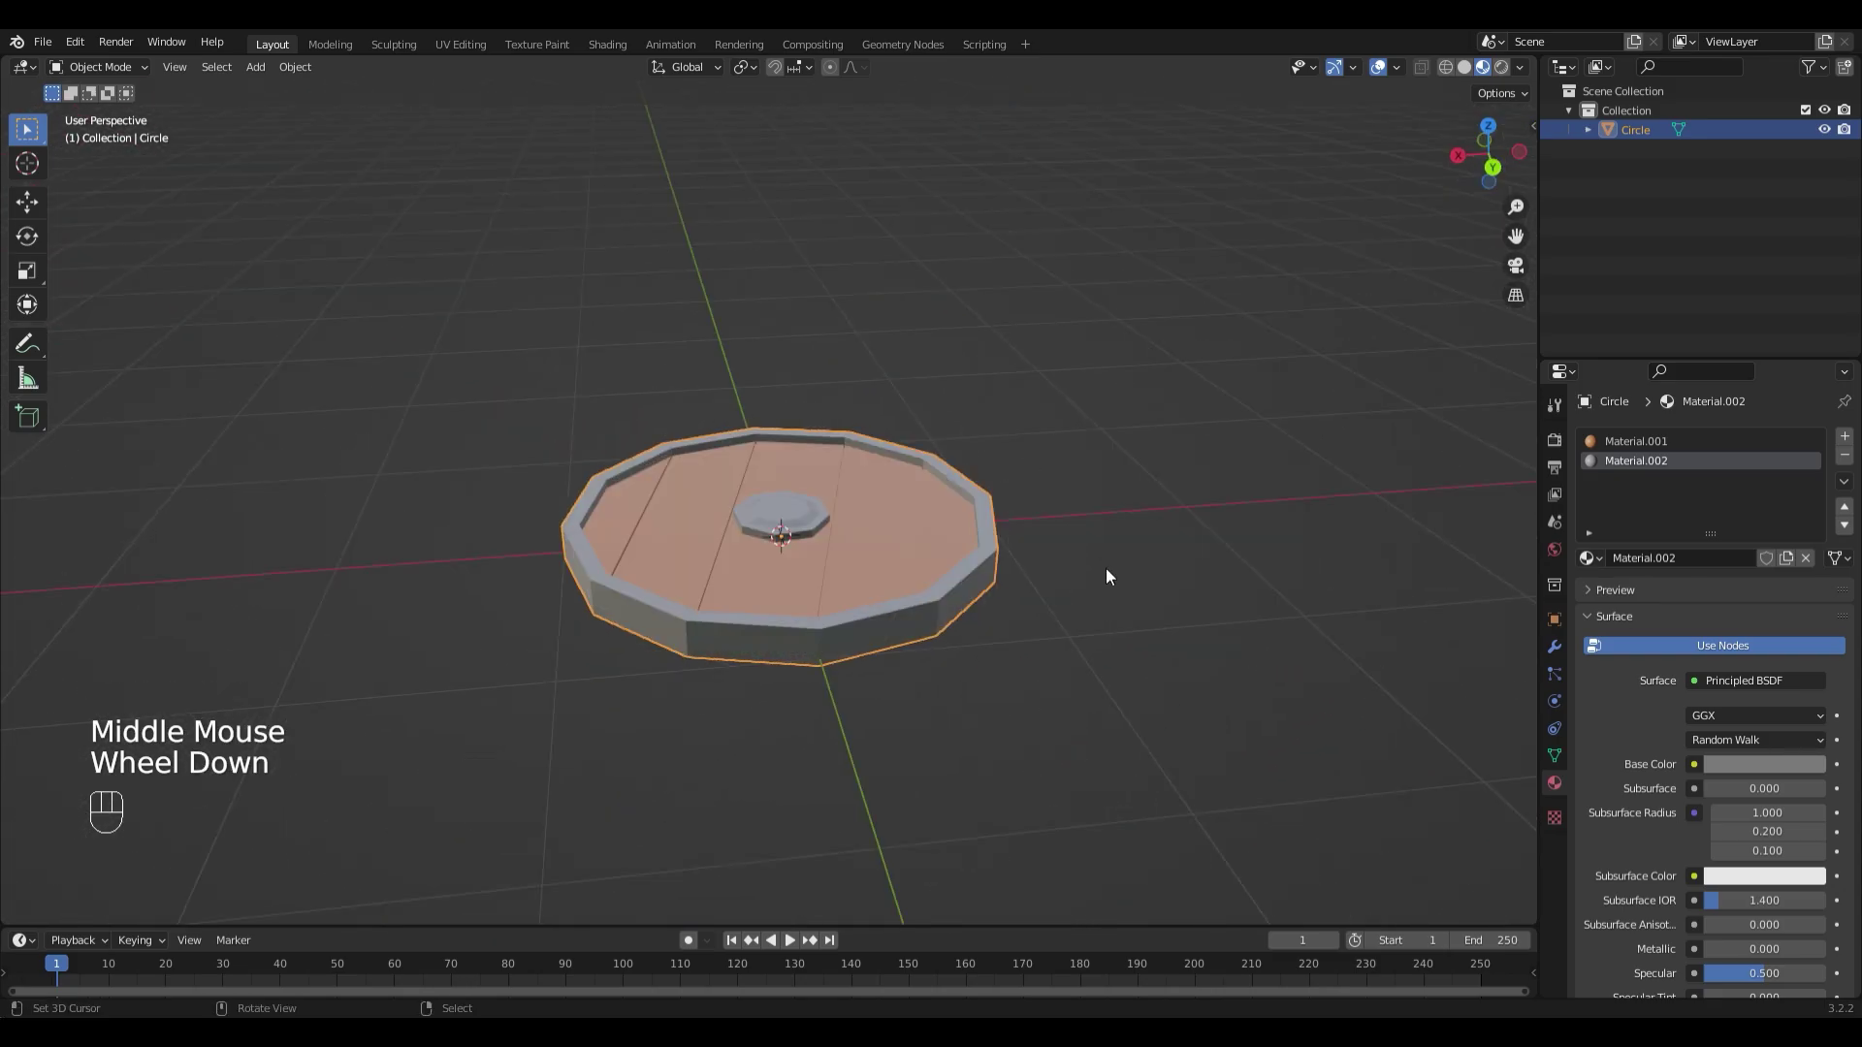
scroll(1105, 569, "up", 1)
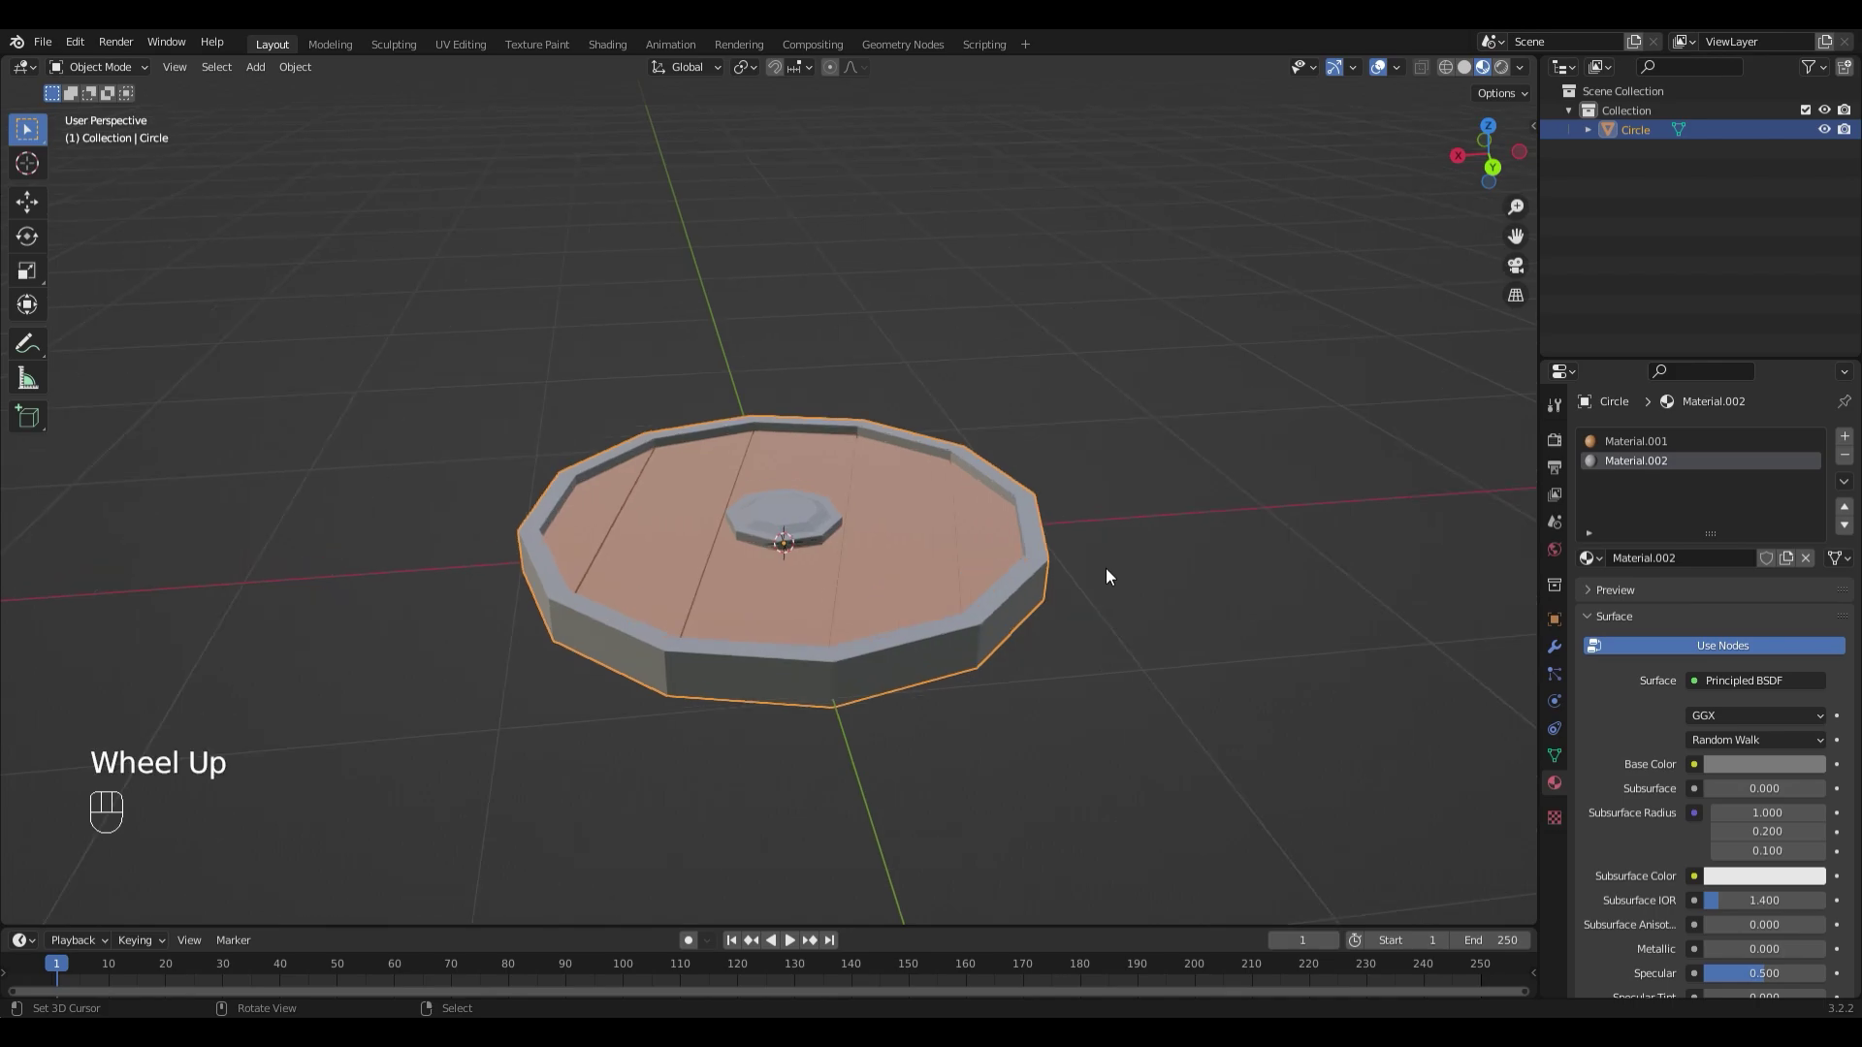
scroll(1106, 568, "down", 2)
middle_click_drag(1105, 569, 982, 583)
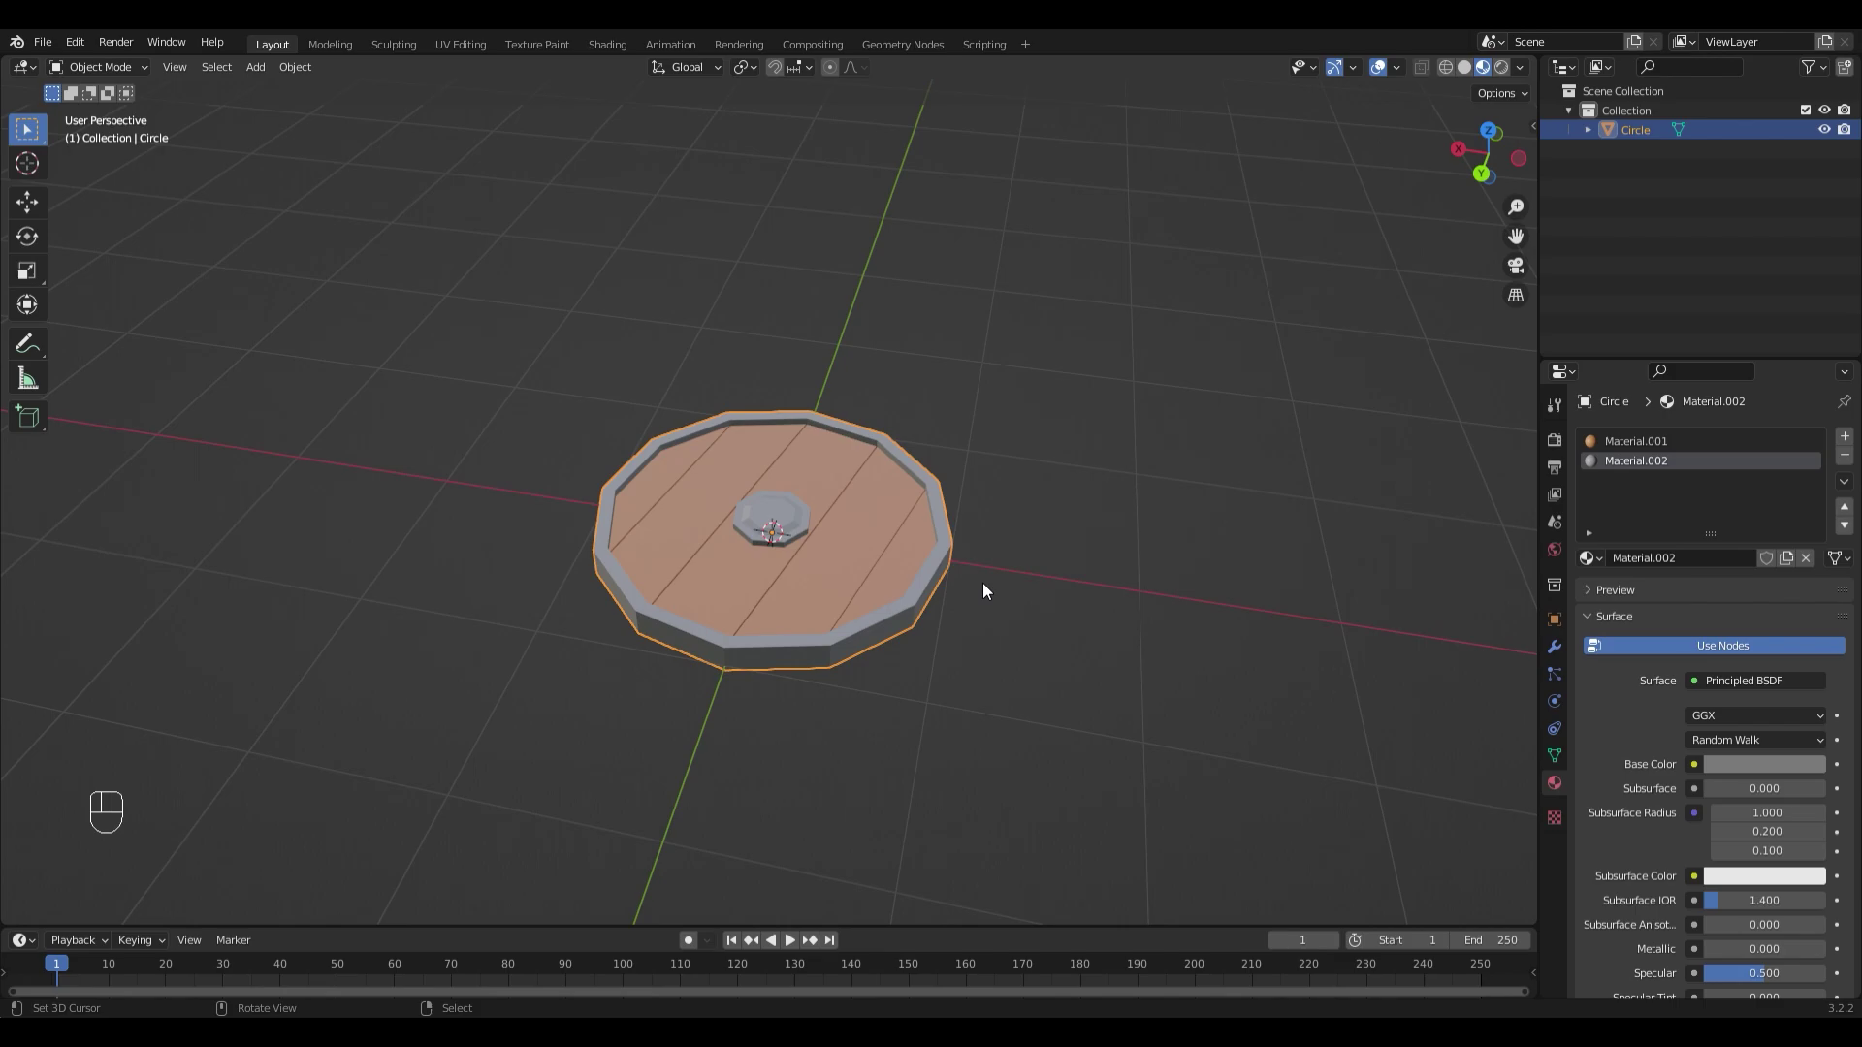
scroll(982, 584, "up", 1)
scroll(982, 583, "down", 1)
scroll(981, 584, "down", 1)
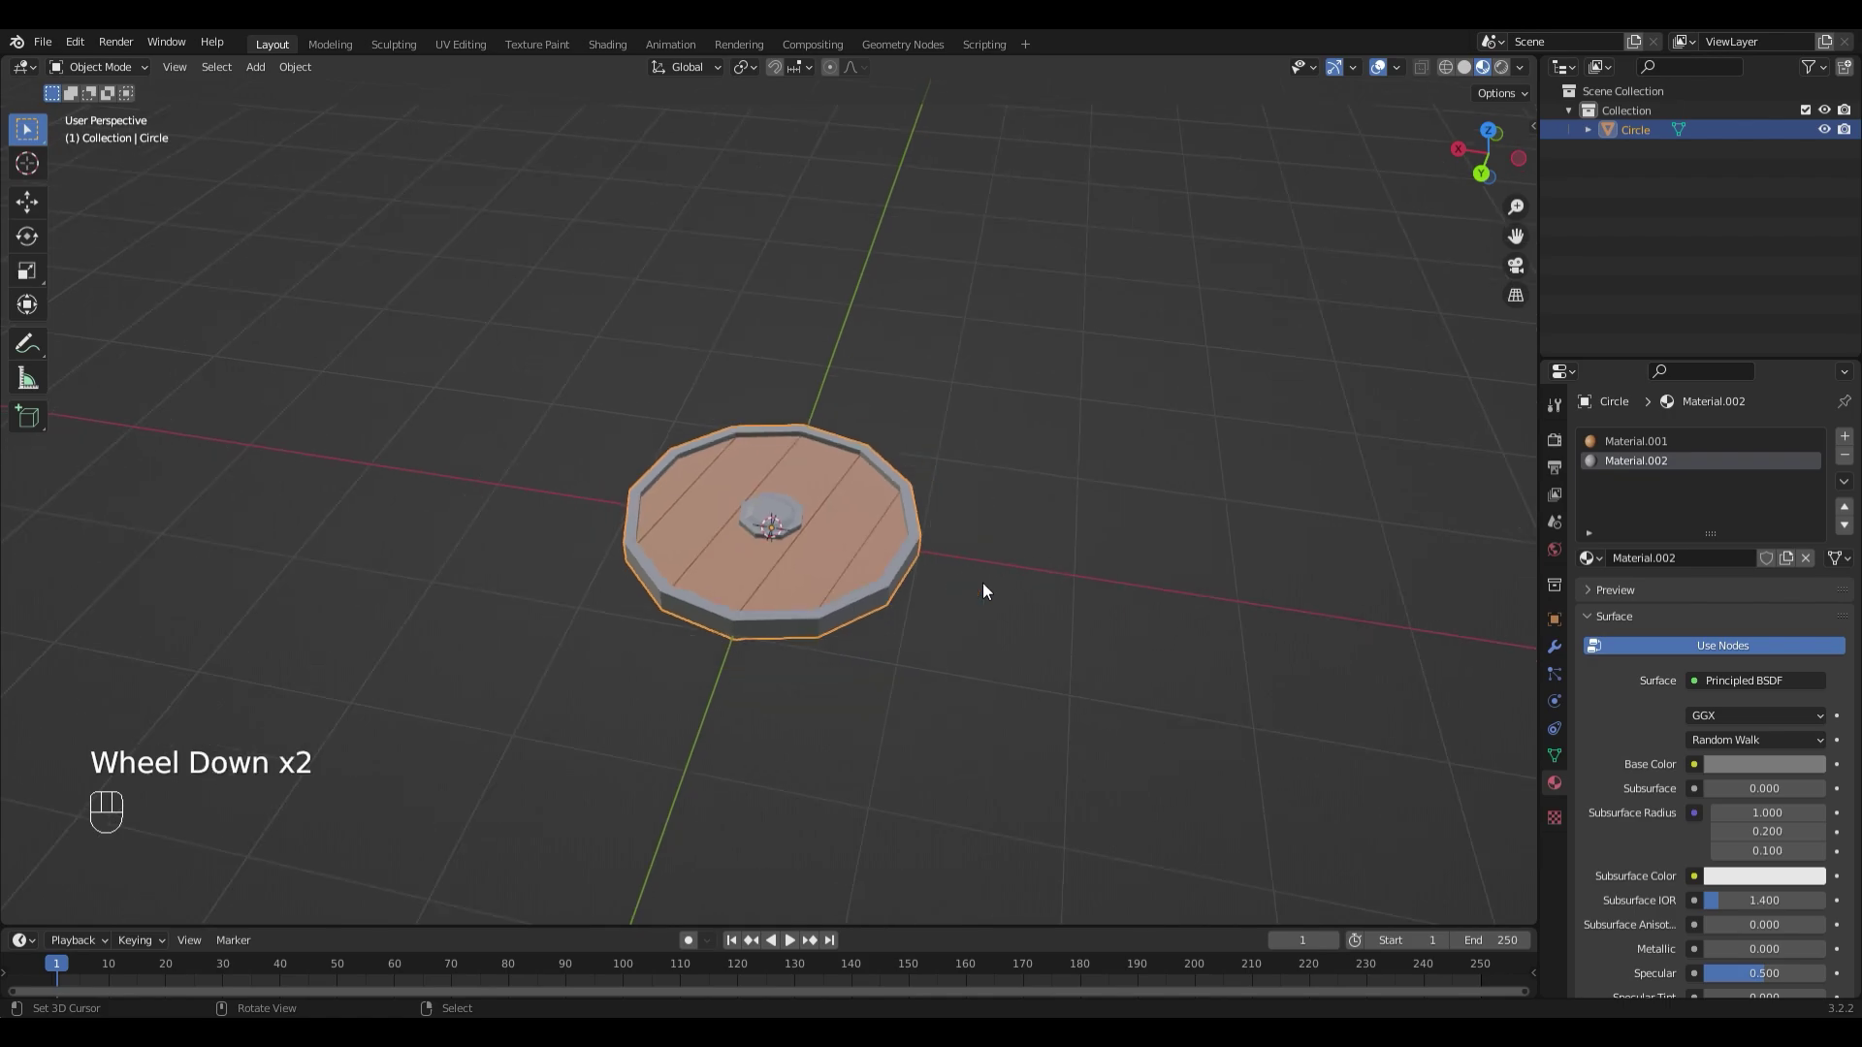
scroll(983, 584, "up", 2)
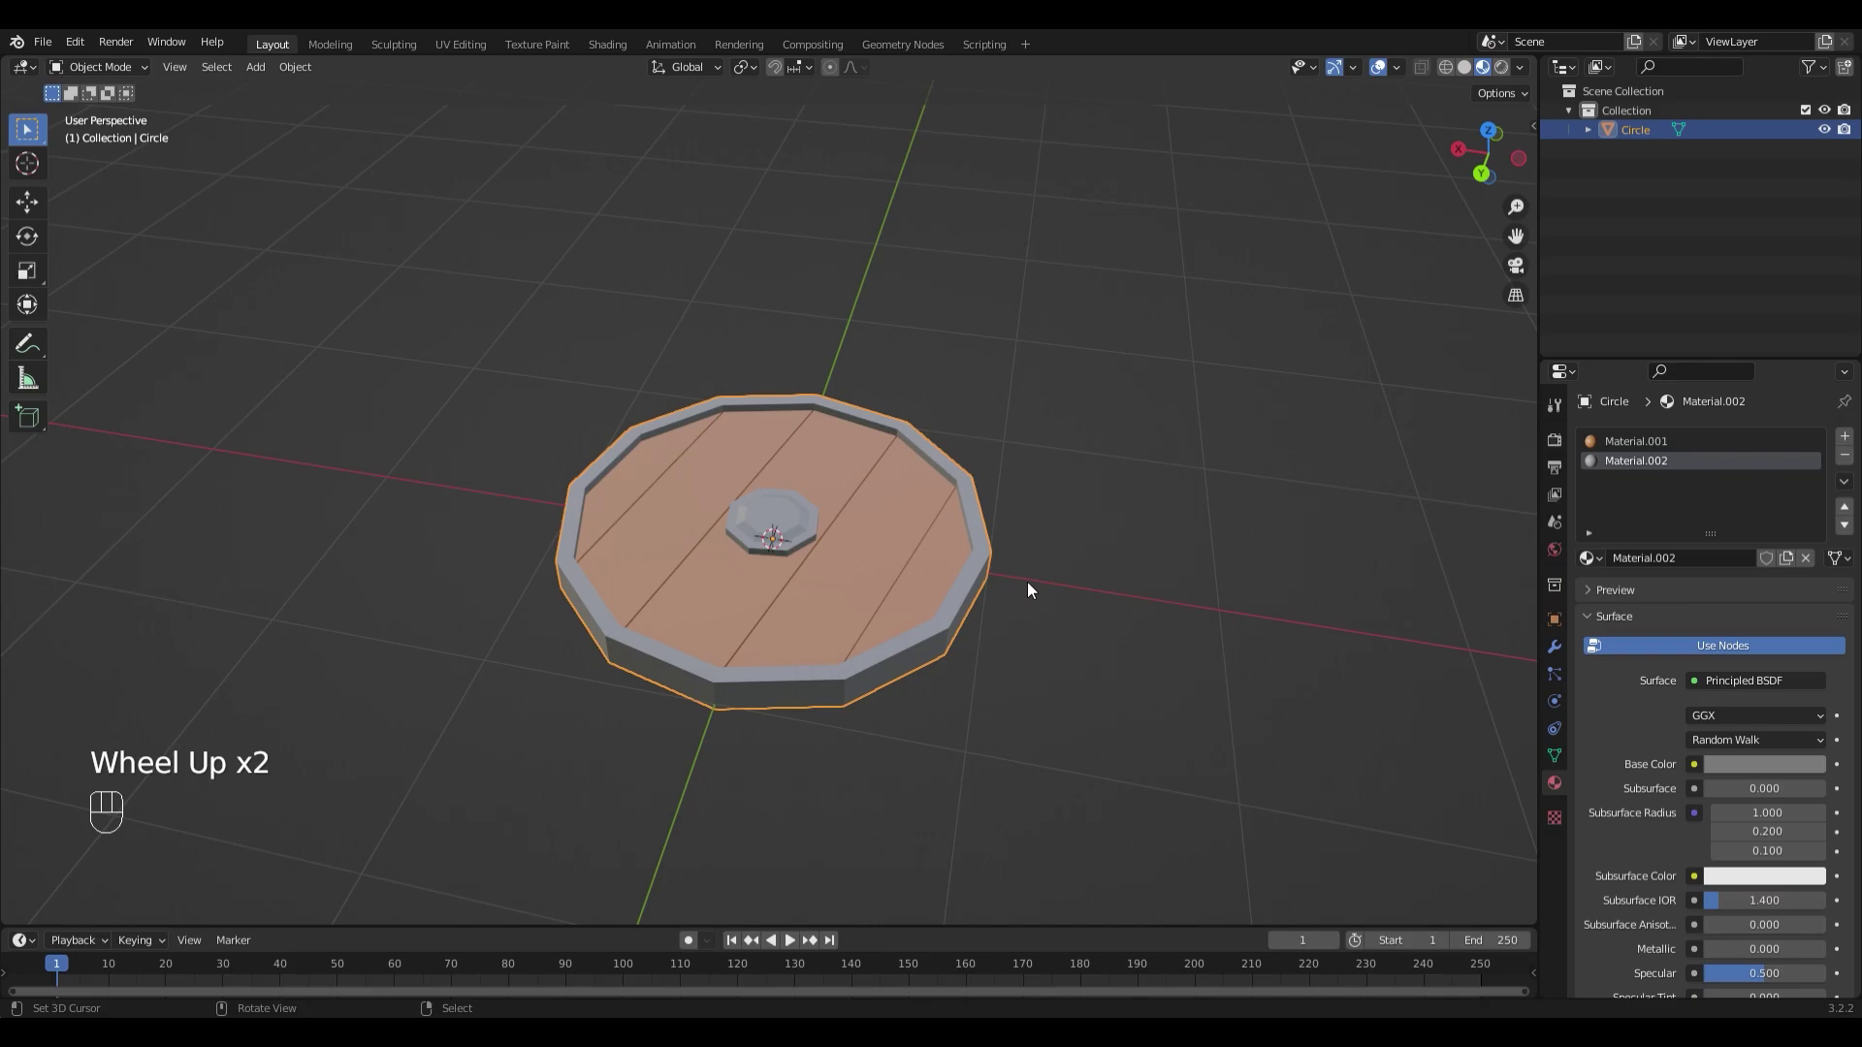